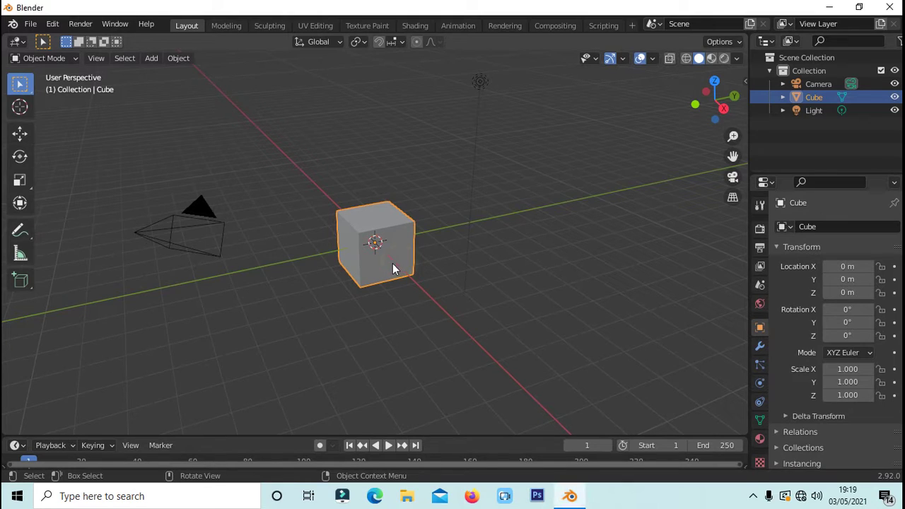
# Delete the default Cube with the Delete key, leaving the camera and light
pyautogui.press('Delete')
# Add a plane, view it from the top, and enter Edit Mode
pyautogui.click(151, 58)
pyautogui.moveTo(169, 74)
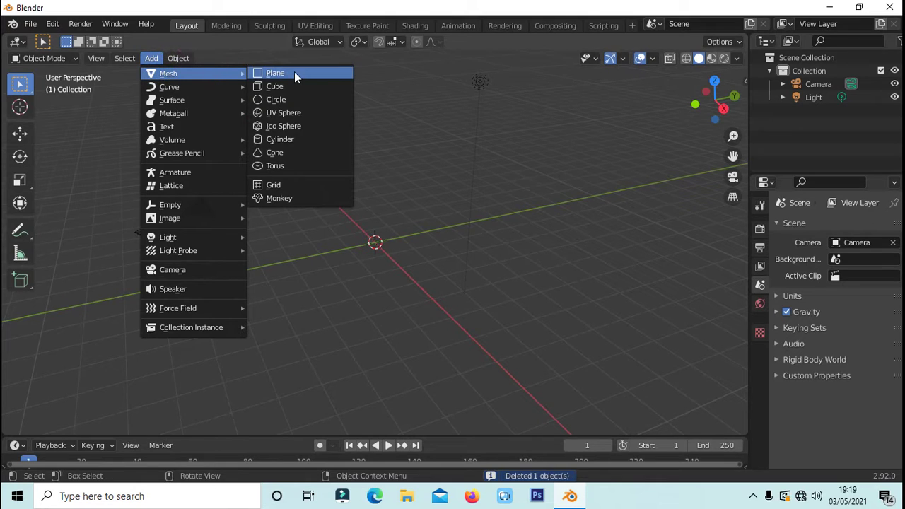
pyautogui.click(294, 71)
pyautogui.moveTo(441, 183)
pyautogui.mouseDown(button='middle')
pyautogui.moveTo(419, 210)
pyautogui.moveTo(402, 305)
pyautogui.mouseUp(button='middle')
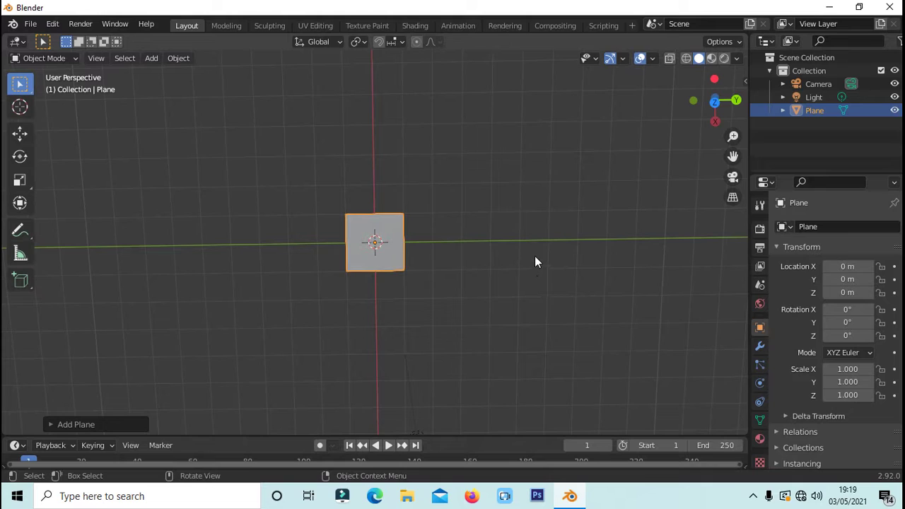
pyautogui.press('KP_7')
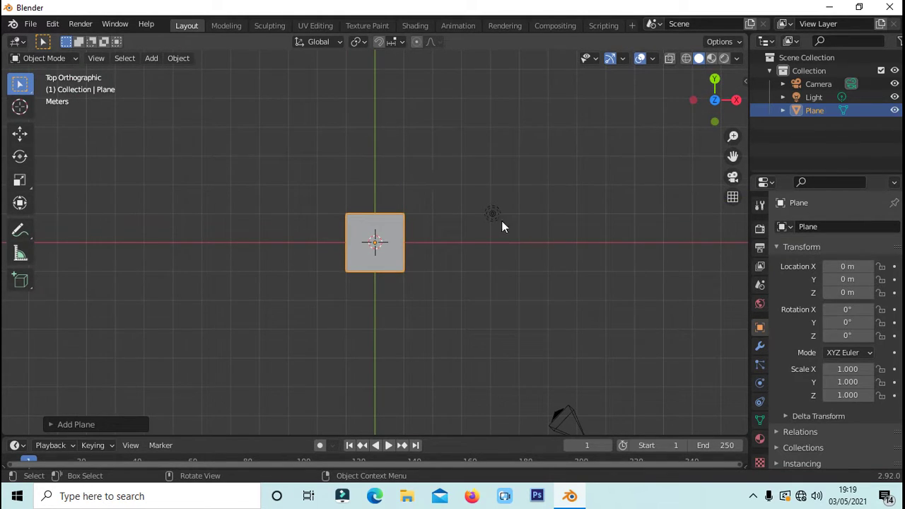
pyautogui.scroll(3, 503, 227)
pyautogui.click(514, 243)
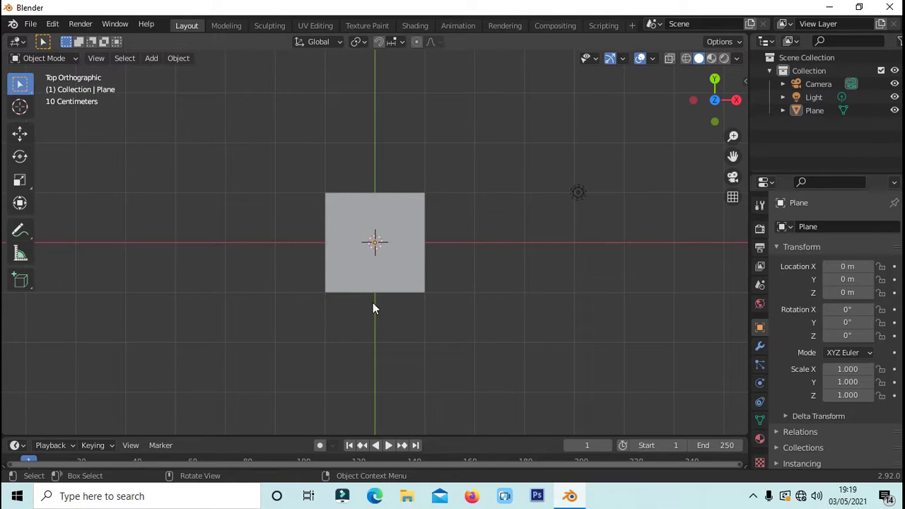
pyautogui.click(42, 58)
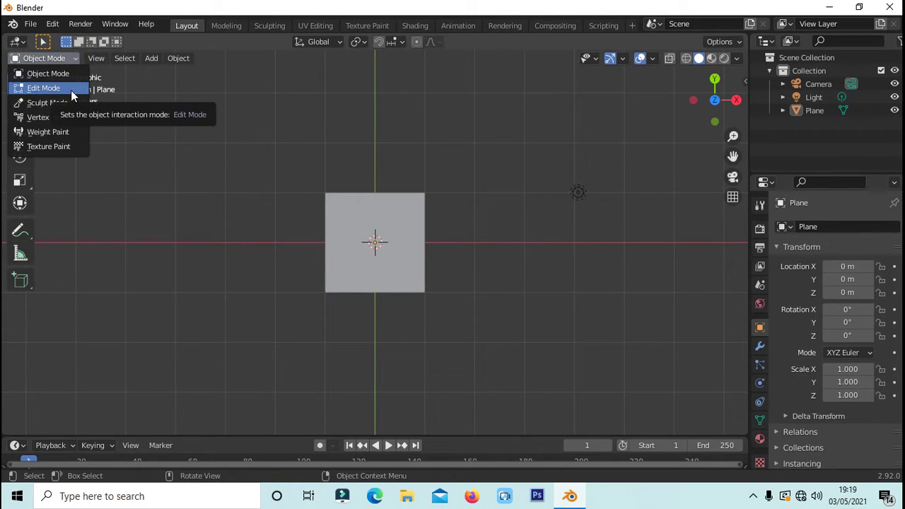
pyautogui.click(71, 90)
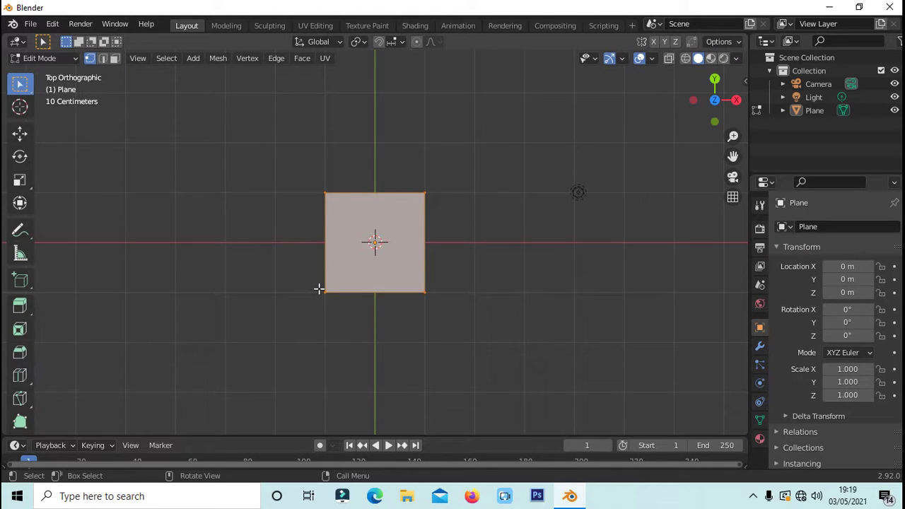
# Extrude the plane's bottom edge downward along Y and scale it into a narrower tip
pyautogui.click(104, 59)
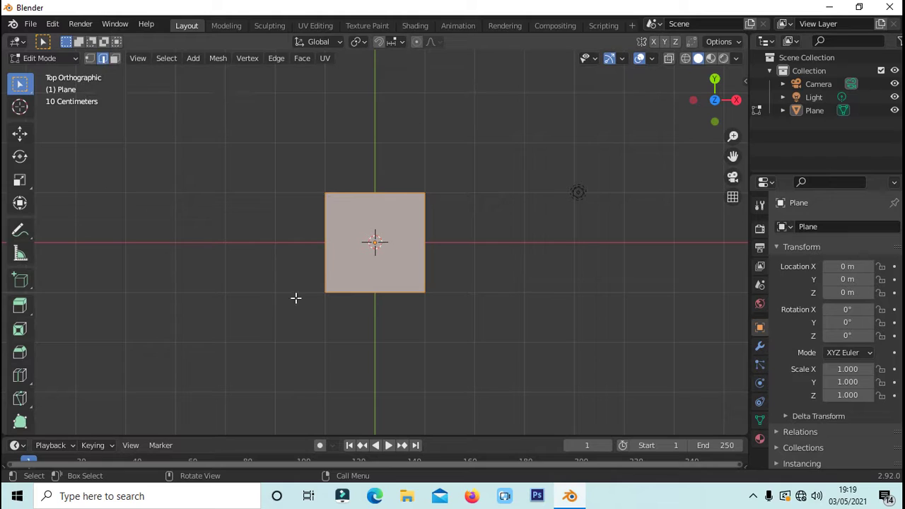
pyautogui.moveTo(293, 287); pyautogui.dragTo(506, 319)
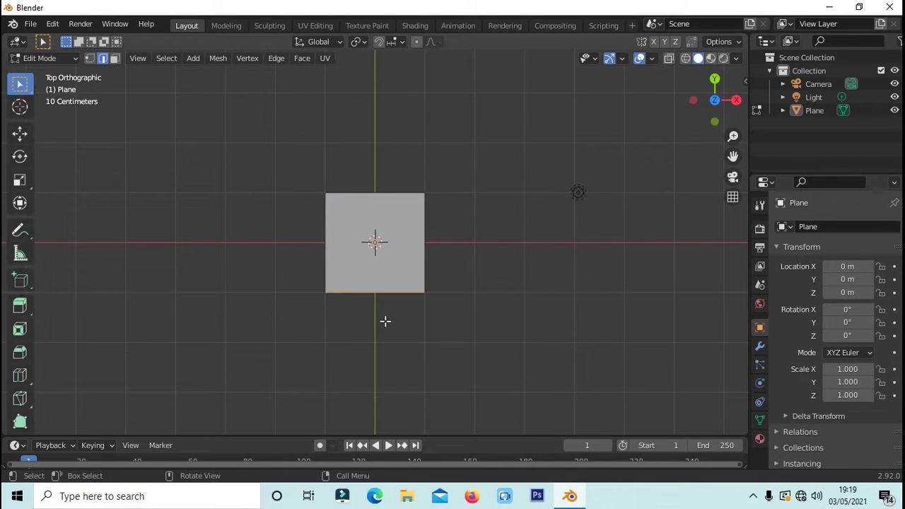
pyautogui.moveTo(297, 283); pyautogui.dragTo(475, 315)
pyautogui.press('g')
pyautogui.press('y')
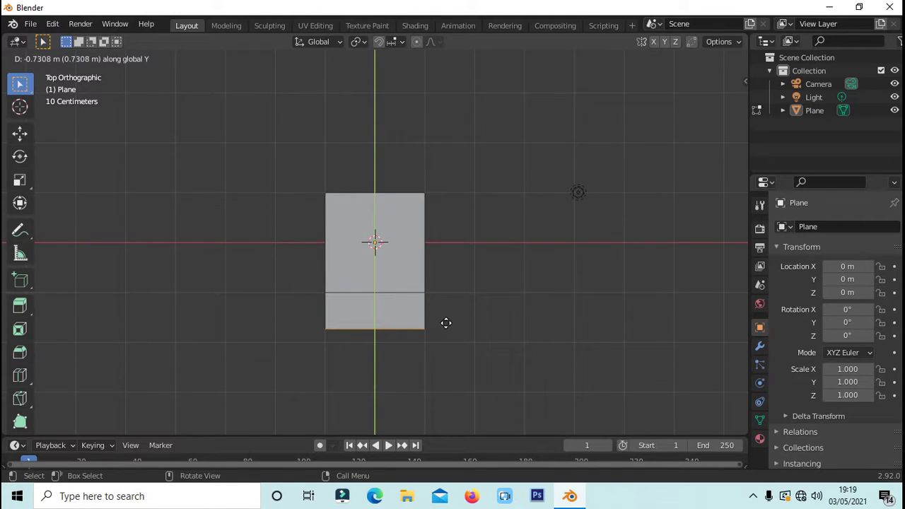
pyautogui.click(446, 323)
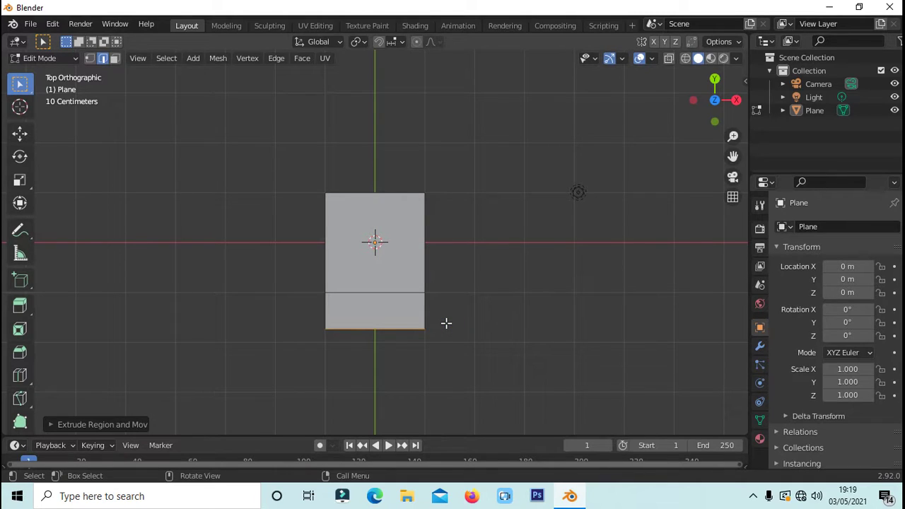
pyautogui.press('s')
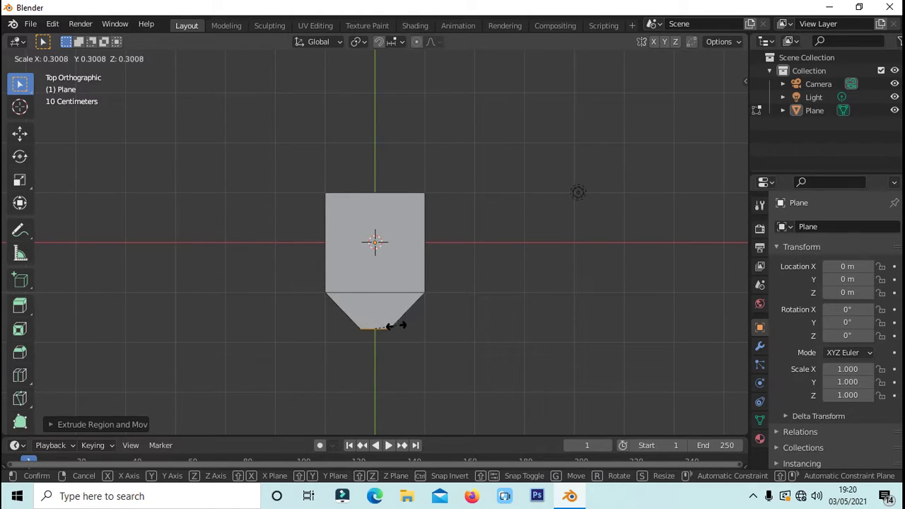
pyautogui.click(394, 326)
# Deselect the mesh and select the shape's top edge
pyautogui.scroll(1, 466, 320)
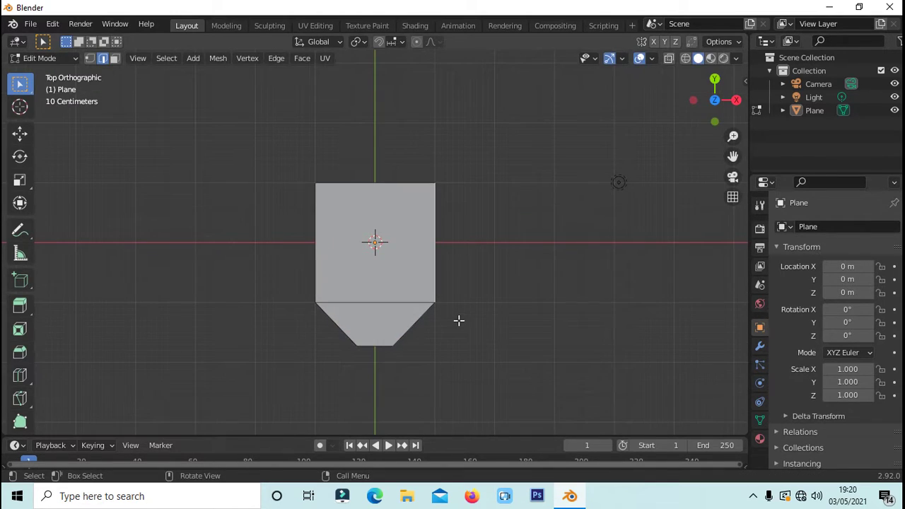
pyautogui.scroll(1, 429, 230)
pyautogui.scroll(-2, 429, 230)
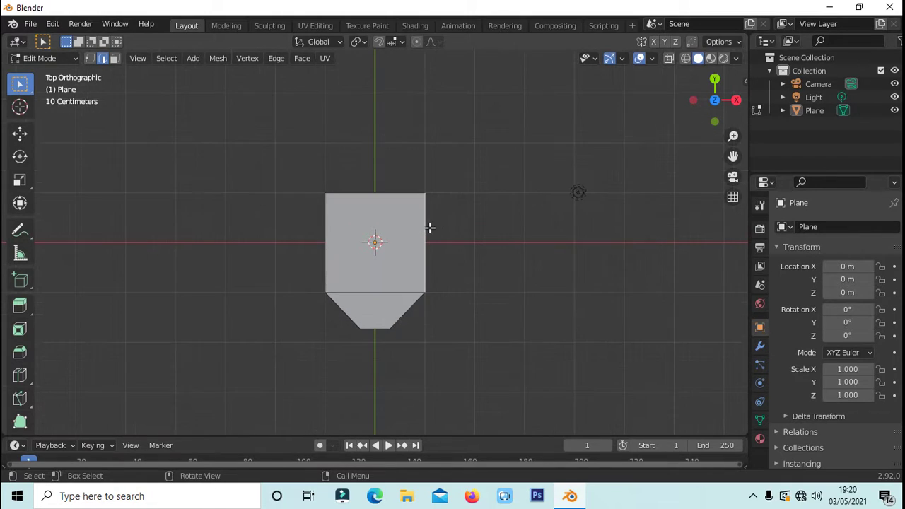
pyautogui.click(309, 173)
pyautogui.moveTo(306, 168)
pyautogui.mouseDown()
pyautogui.moveTo(353, 199)
pyautogui.moveTo(453, 211)
pyautogui.mouseUp()
pyautogui.scroll(1, 467, 154)
pyautogui.scroll(-2, 467, 154)
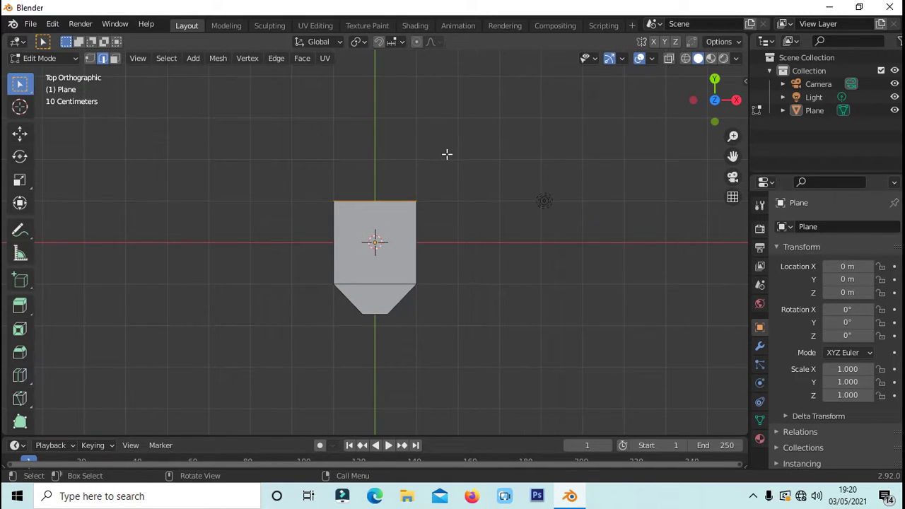
# Extrude the top edge well upward along the Y axis, then return to top view
pyautogui.press('g')
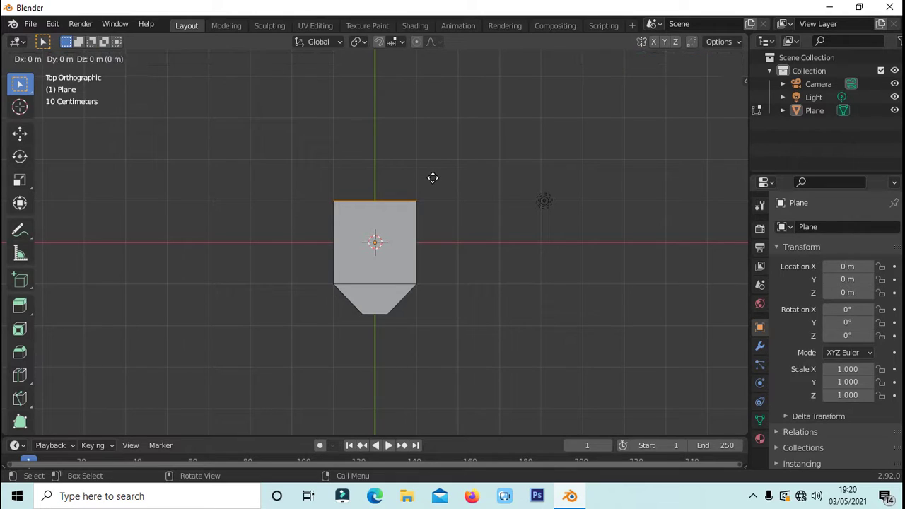
pyautogui.press('y')
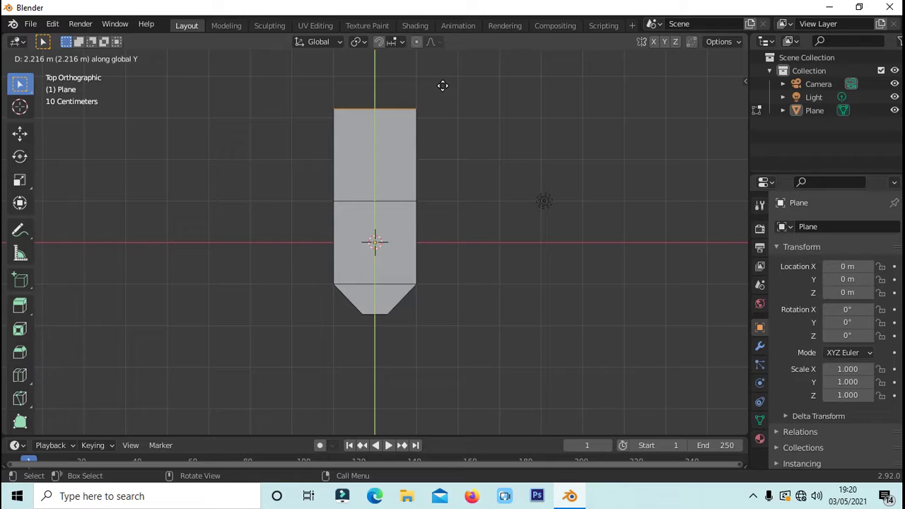
pyautogui.click(443, 86)
pyautogui.moveTo(469, 144)
pyautogui.mouseDown(button='middle')
pyautogui.moveTo(514, 139)
pyautogui.moveTo(484, 148)
pyautogui.mouseUp(button='middle')
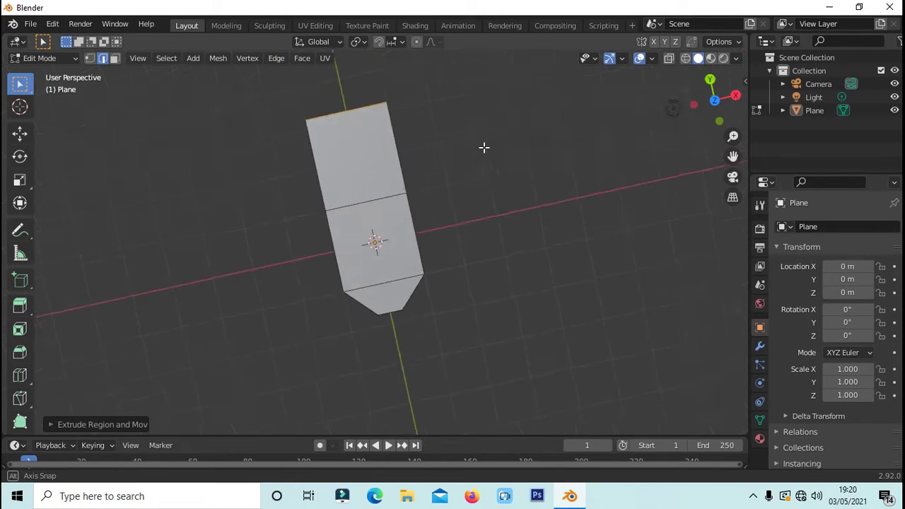
pyautogui.press('KP_7')
# Zoom in on the lengthened shape and switch to face select mode
pyautogui.scroll(1, 454, 182)
pyautogui.scroll(1, 454, 183)
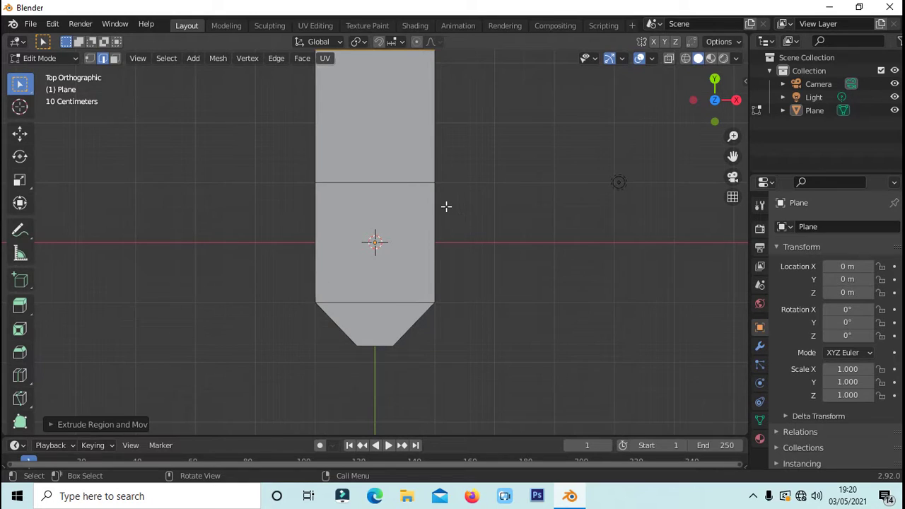
pyautogui.scroll(-1, 446, 206)
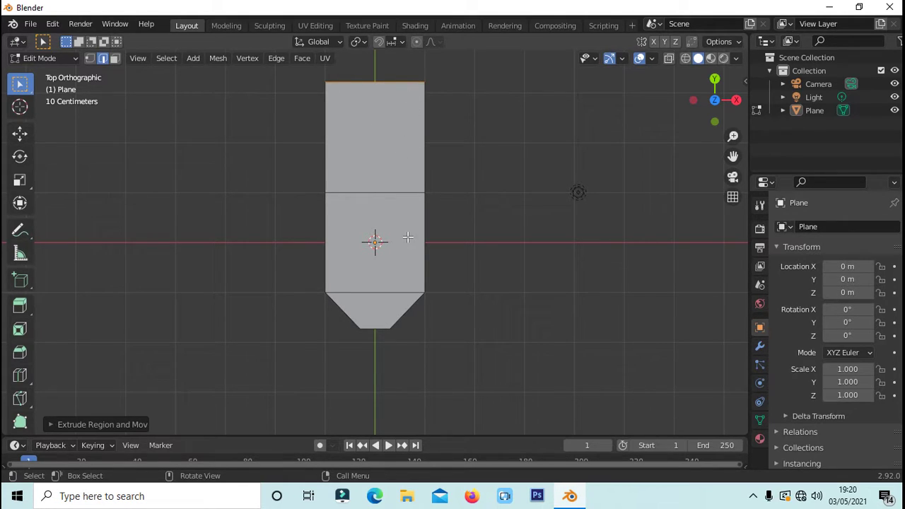
pyautogui.click(115, 58)
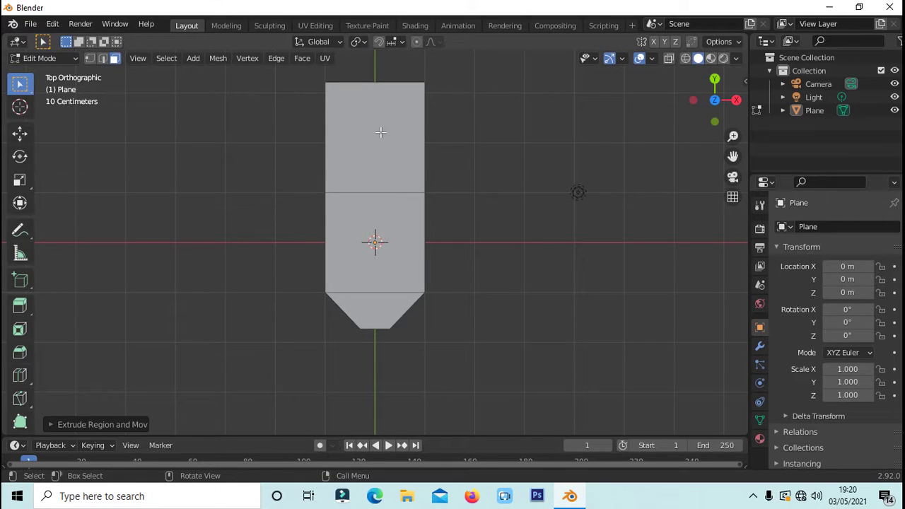
# Add six evenly spaced lengthwise loop cuts through the shape
pyautogui.hotkey('ctrl', 'r')
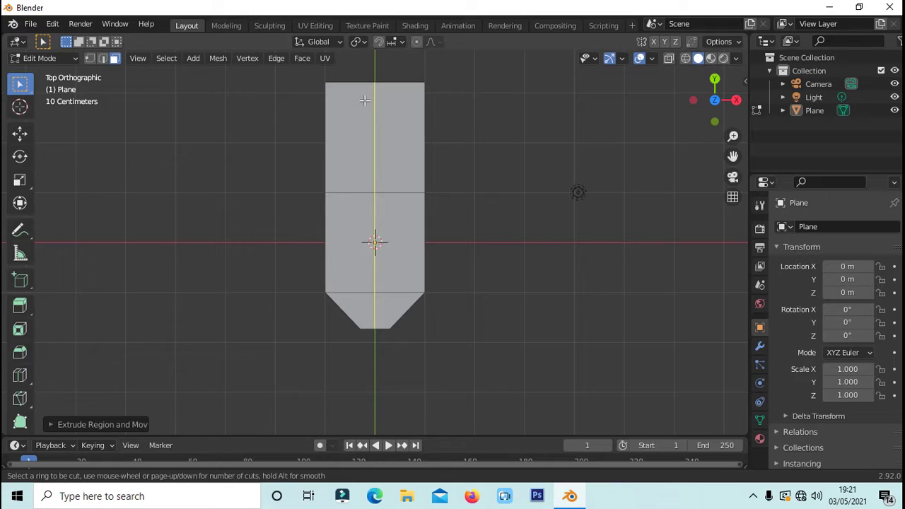
pyautogui.scroll(1, 365, 100)
pyautogui.scroll(1, 364, 100)
pyautogui.scroll(1, 364, 101)
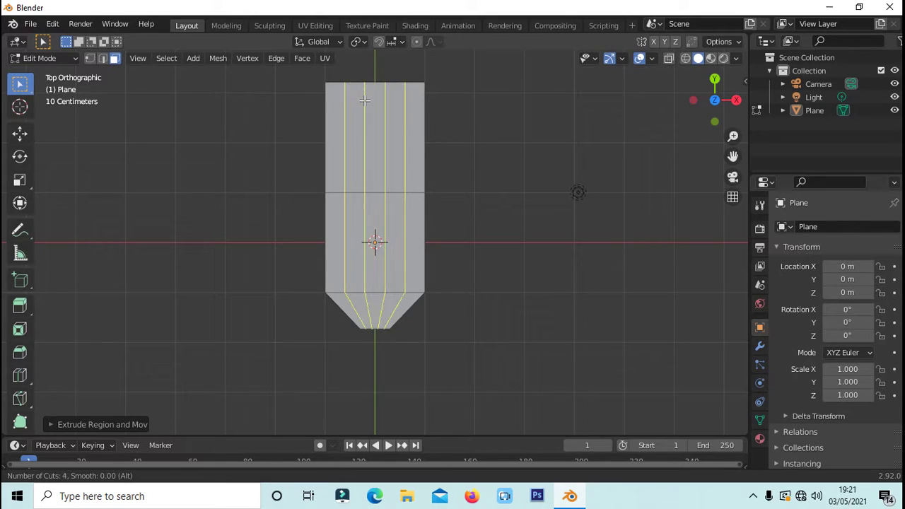
pyautogui.scroll(1, 365, 100)
pyautogui.scroll(1, 364, 101)
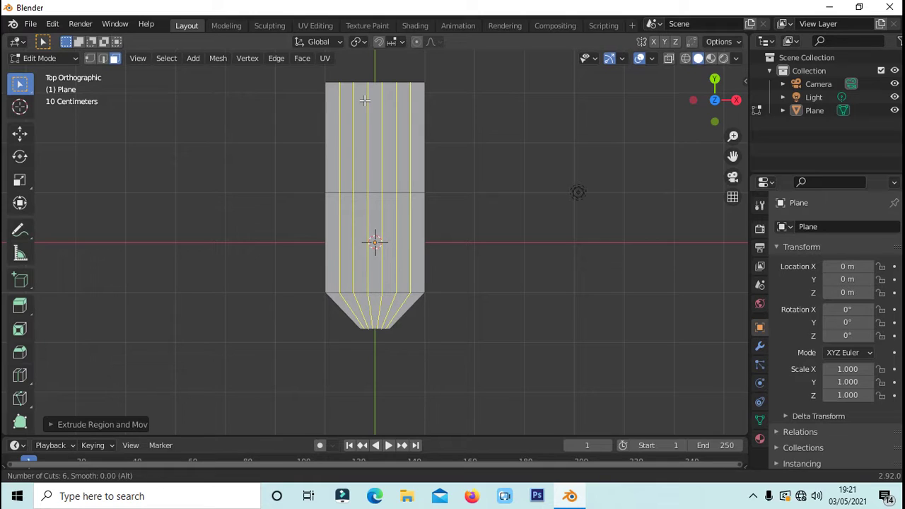
pyautogui.click(365, 100)
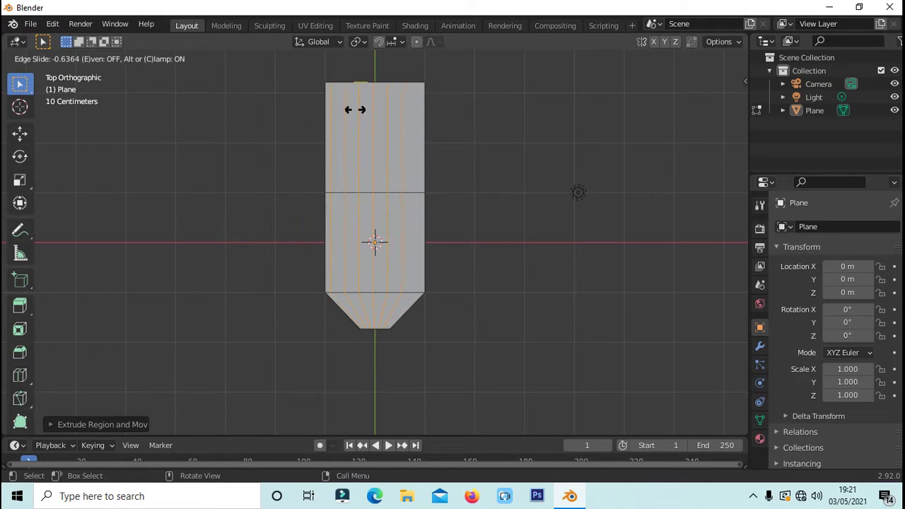
pyautogui.rightClick(366, 109)
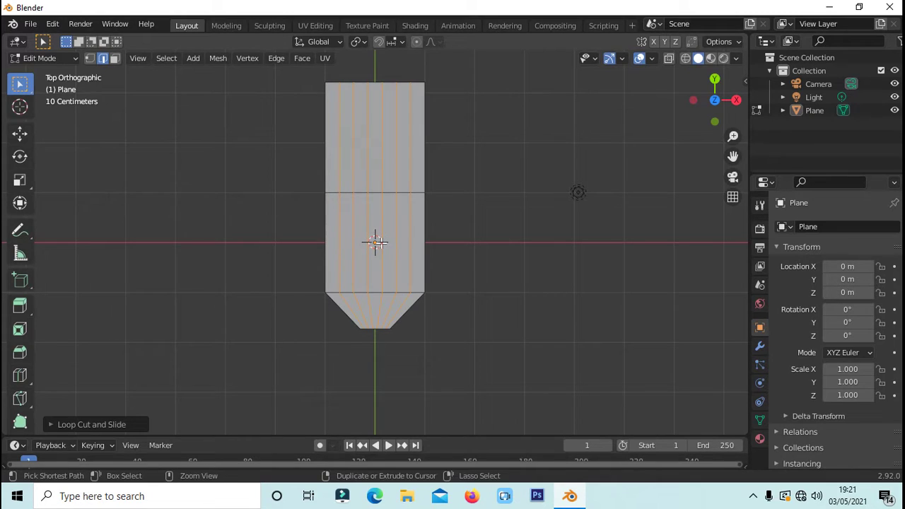
# Add two crosswise loop cuts across the middle section
pyautogui.hotkey('ctrl', 'r')
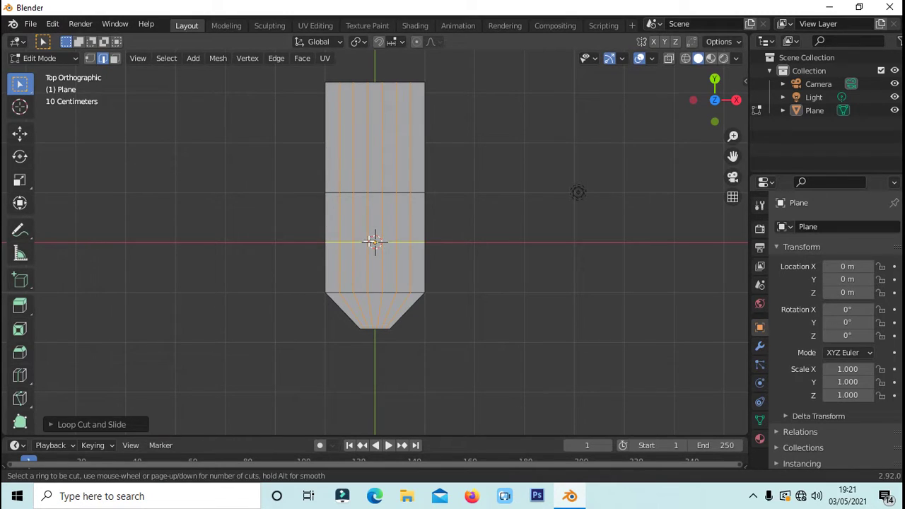
pyautogui.scroll(1, 374, 241)
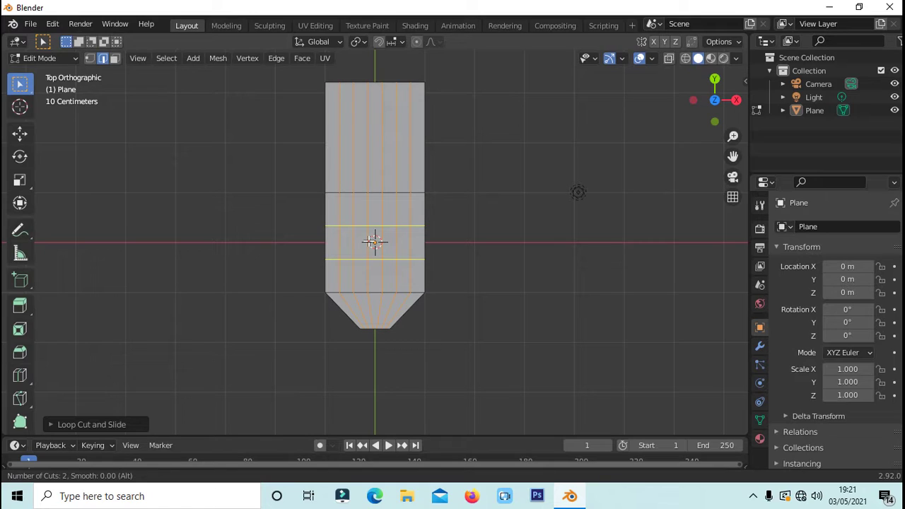
pyautogui.click(374, 241)
pyautogui.rightClick(374, 242)
# Select a vertical edge in the upper section and slide it sideways along X with the Move tool
pyautogui.click(482, 194)
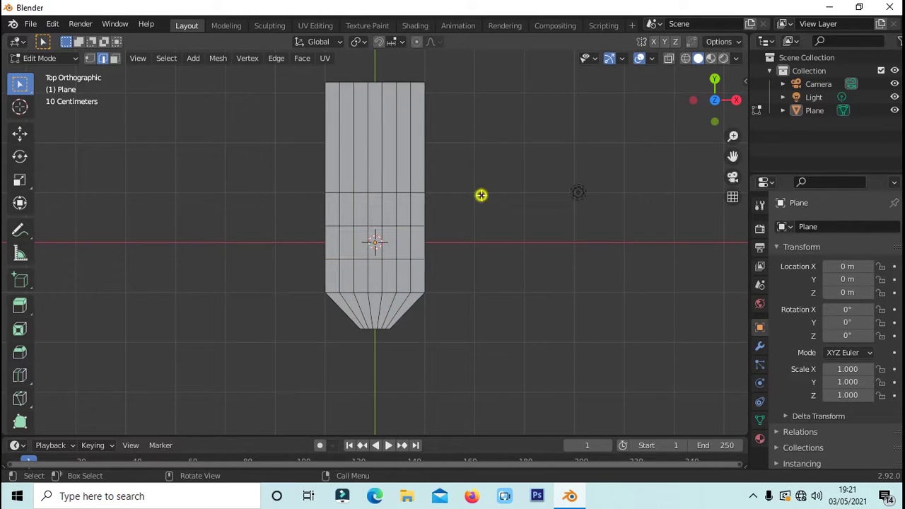
pyautogui.click(348, 132)
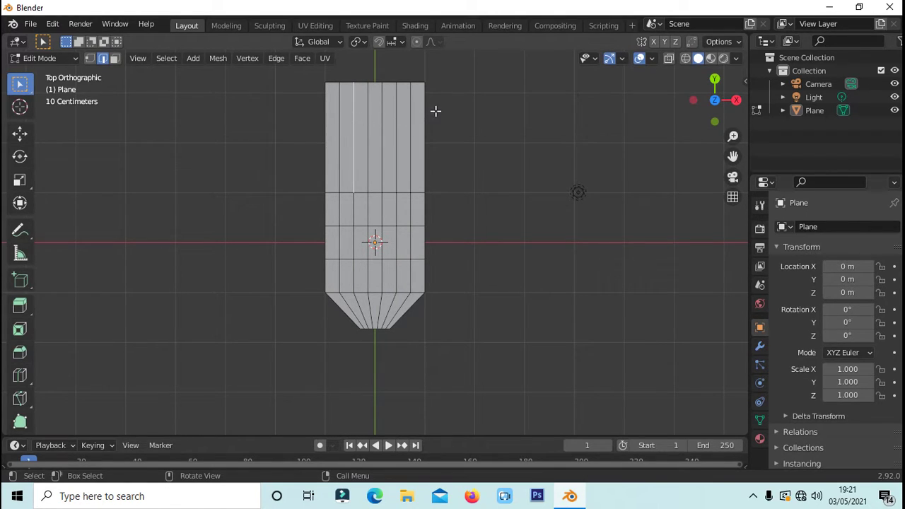
pyautogui.scroll(1, 403, 112)
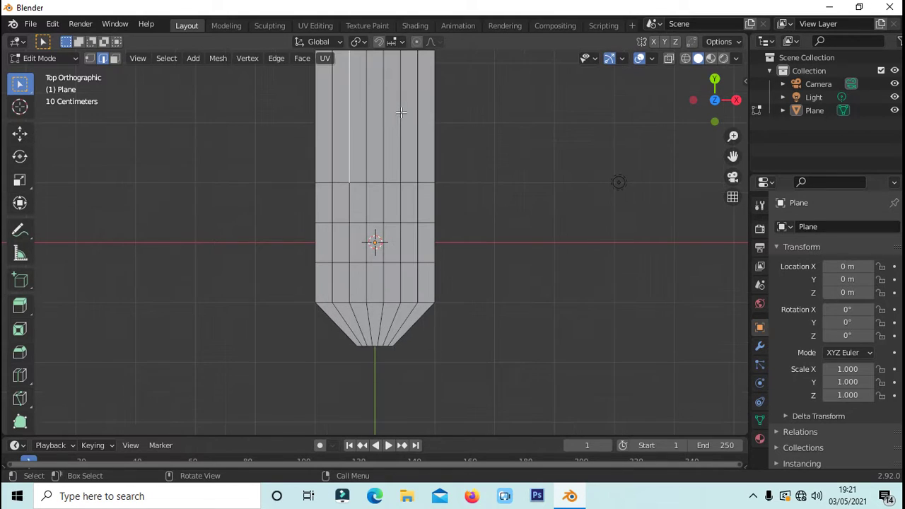
pyautogui.moveTo(733, 156); pyautogui.dragTo(733, 205)
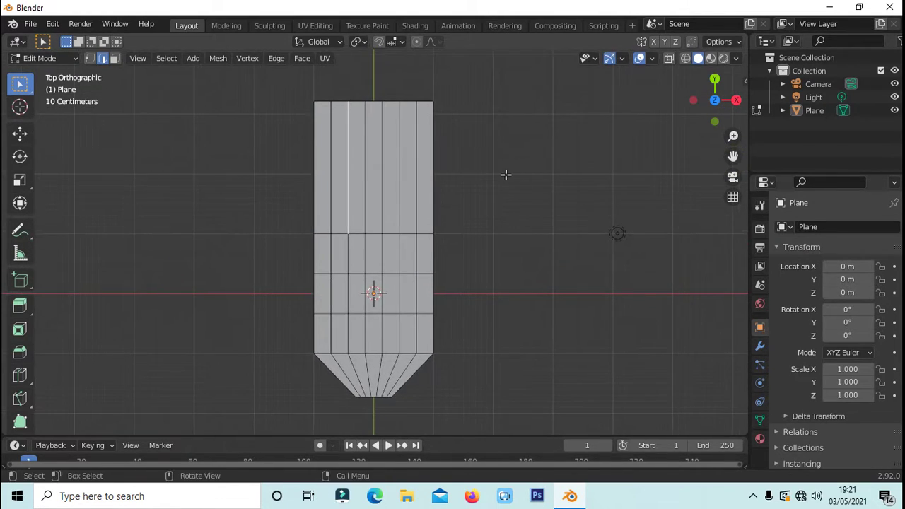
pyautogui.scroll(1, 504, 174)
pyautogui.click(322, 168)
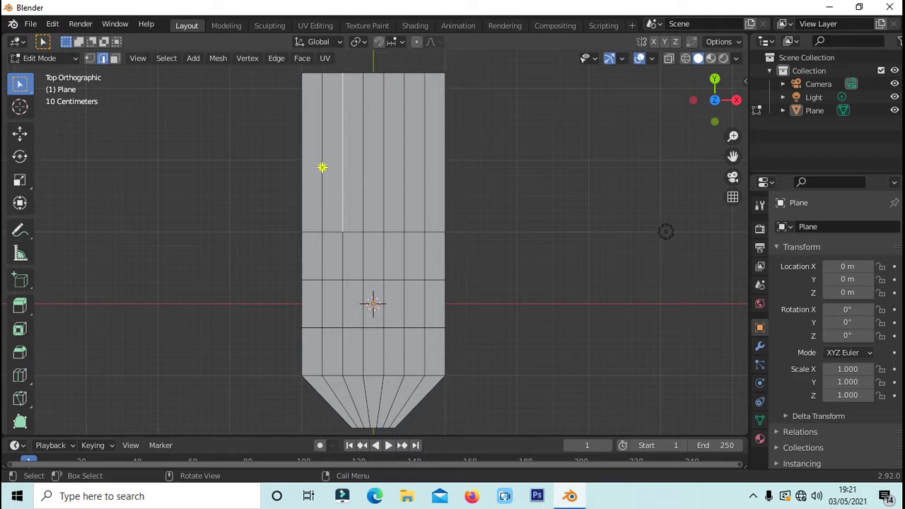
pyautogui.click(19, 135)
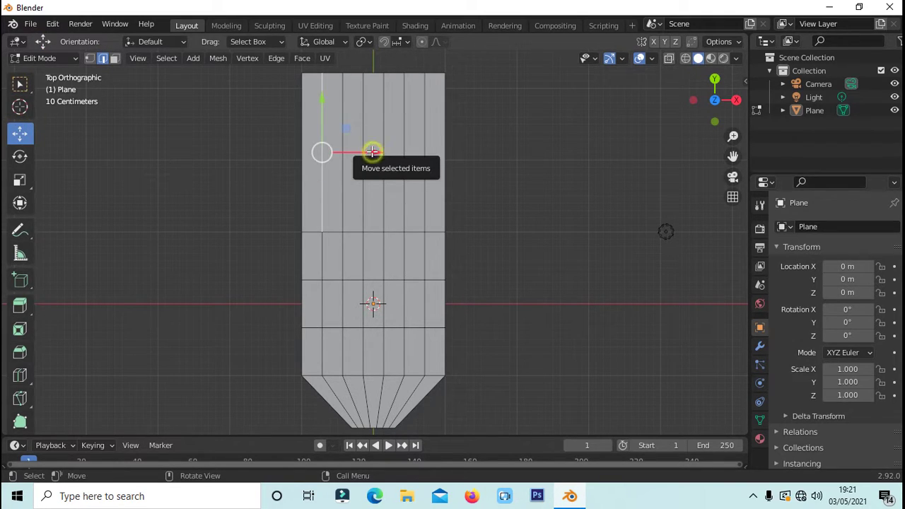
pyautogui.moveTo(373, 151); pyautogui.dragTo(382, 148)
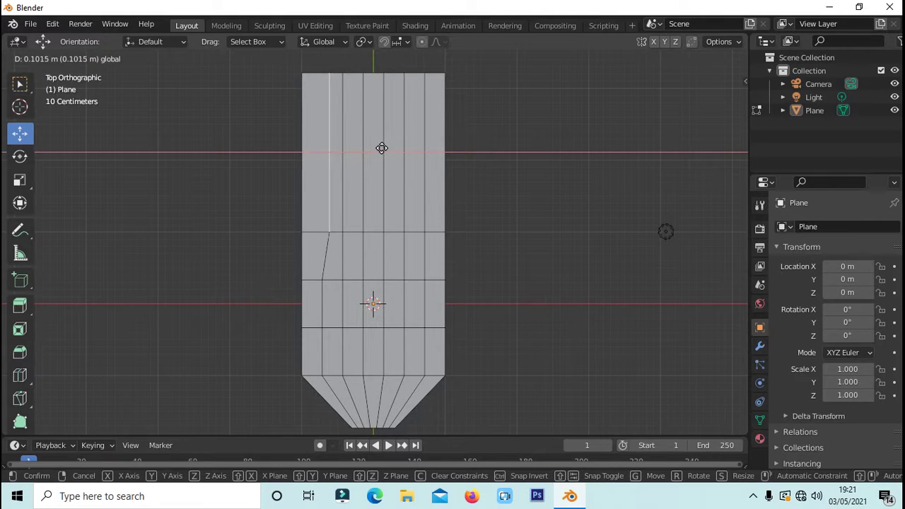
pyautogui.click(384, 148)
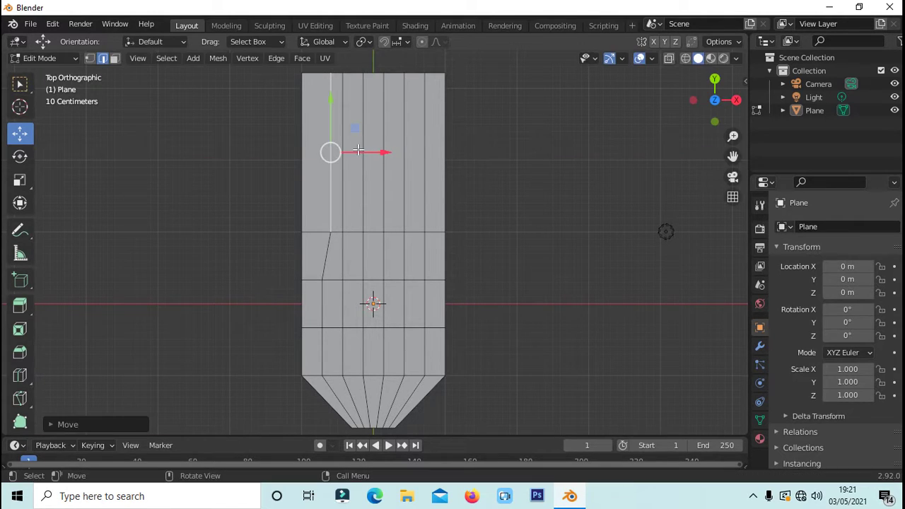
pyautogui.hotkey('ctrl', 'z')
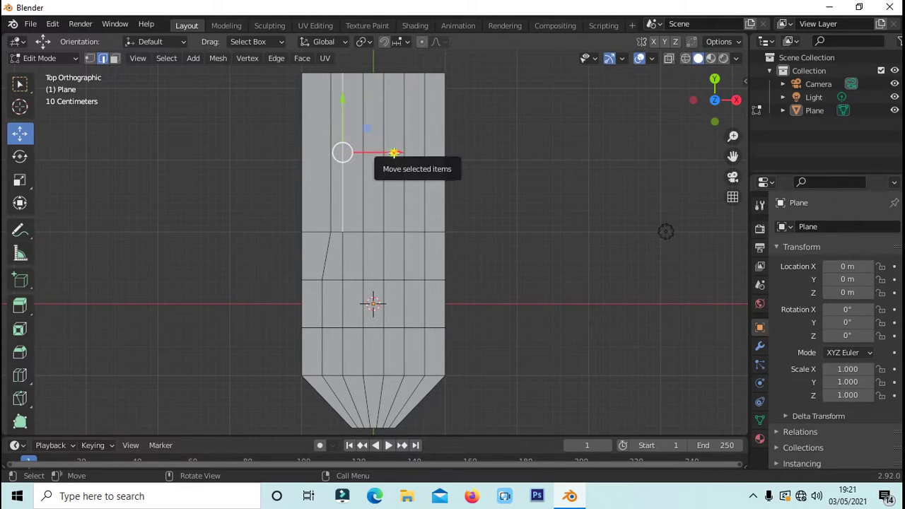
pyautogui.moveTo(391, 152); pyautogui.dragTo(386, 153)
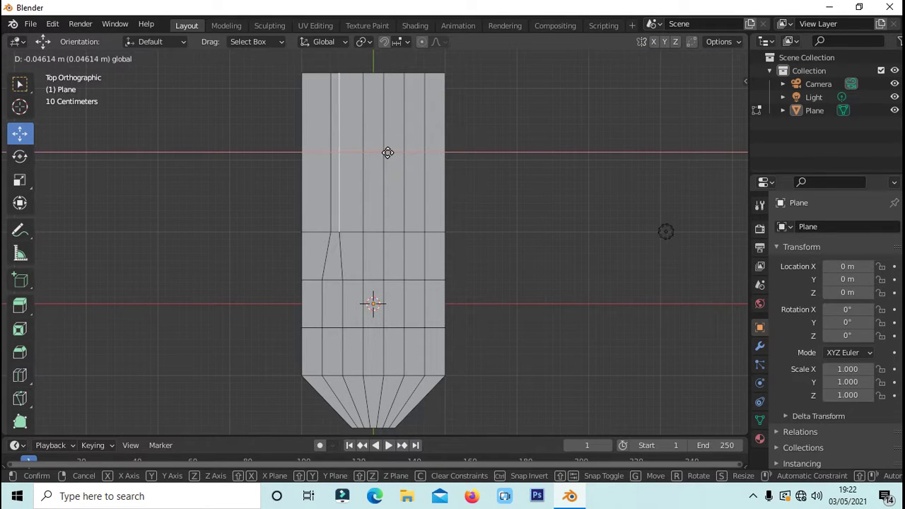
pyautogui.click(388, 152)
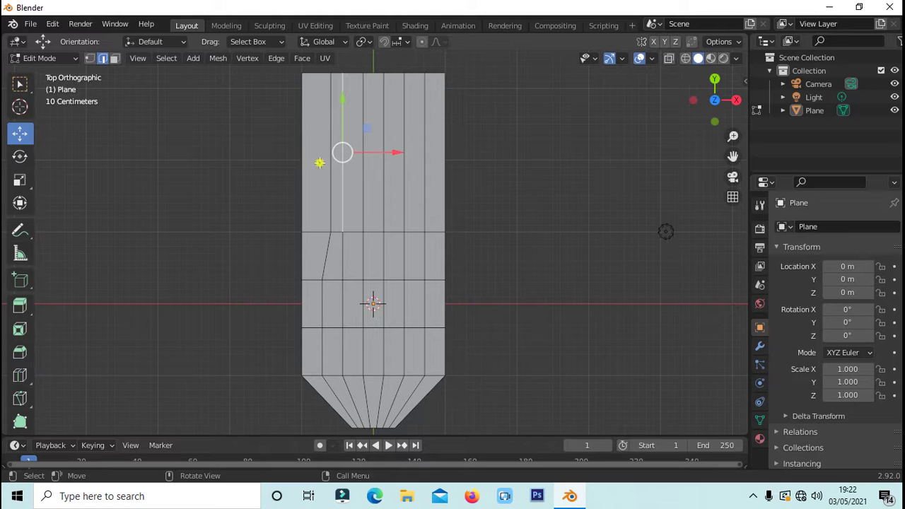
# Nudge the selected edge further along X to refine its position
pyautogui.moveTo(359, 151); pyautogui.dragTo(389, 149)
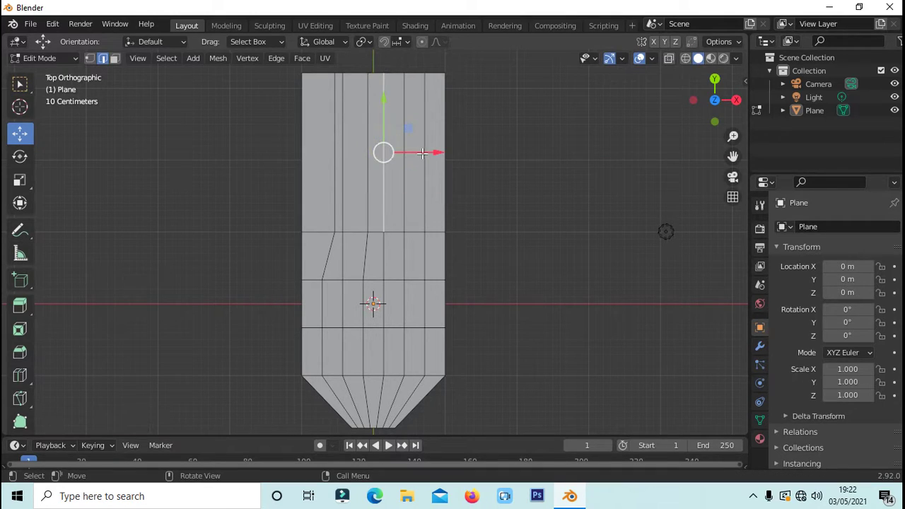
pyautogui.moveTo(423, 151); pyautogui.dragTo(414, 154)
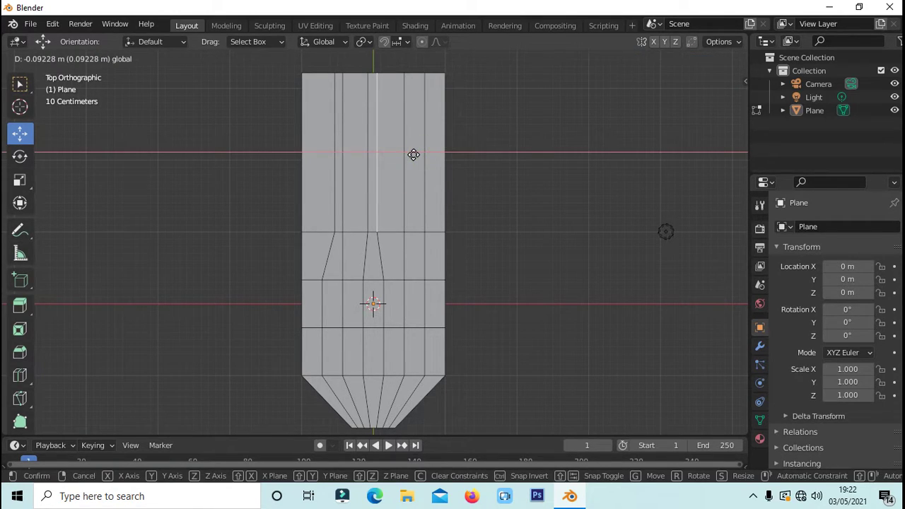
pyautogui.rightClick(414, 154)
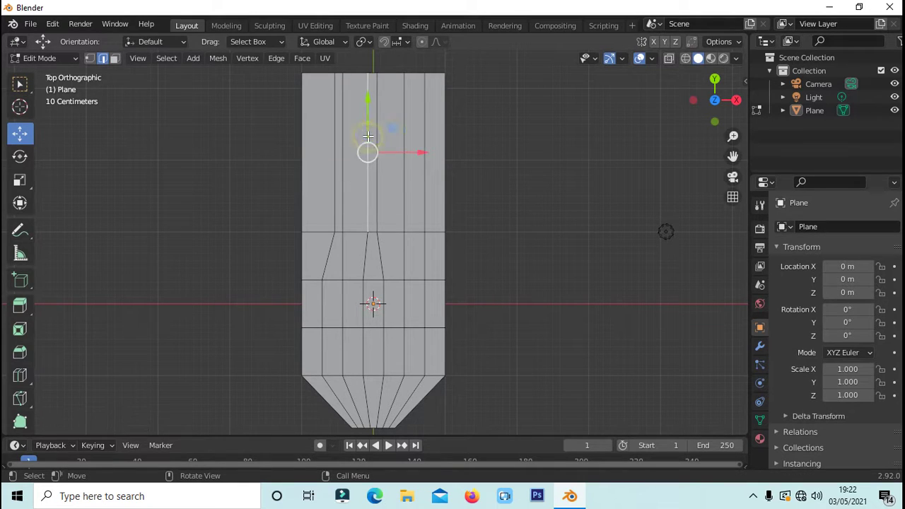
pyautogui.moveTo(403, 152); pyautogui.dragTo(409, 153)
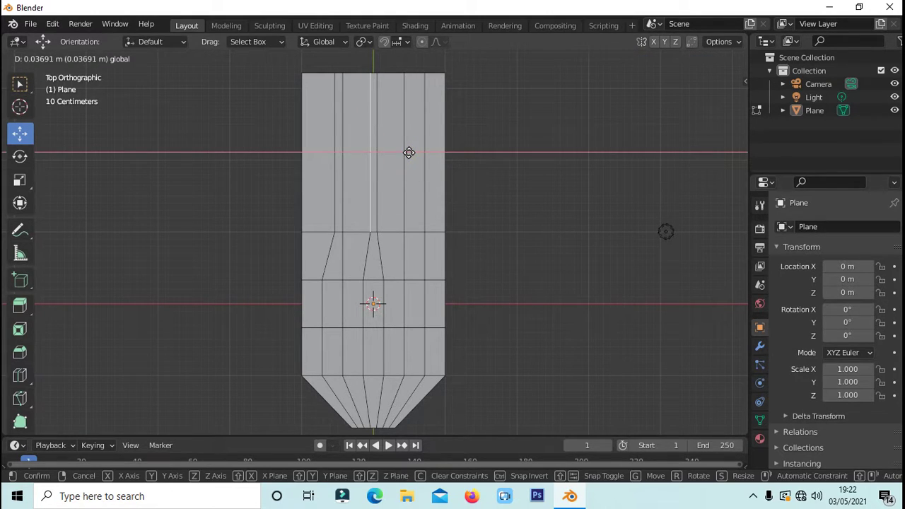
pyautogui.click(408, 153)
# Slide another vertical edge in the prong area left, then switch to face select
pyautogui.click(499, 167)
pyautogui.click(425, 161)
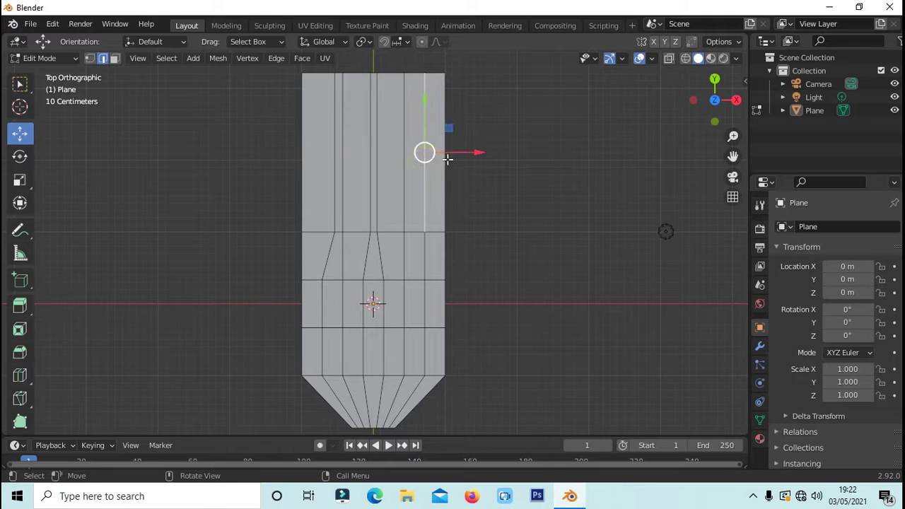
pyautogui.moveTo(457, 152); pyautogui.dragTo(441, 155)
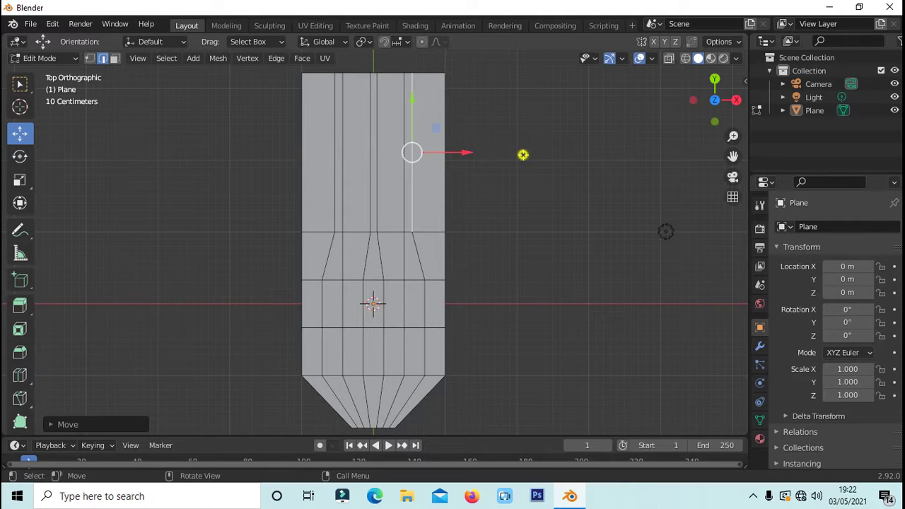
pyautogui.click(523, 154)
pyautogui.scroll(-3, 523, 155)
pyautogui.scroll(2, 501, 168)
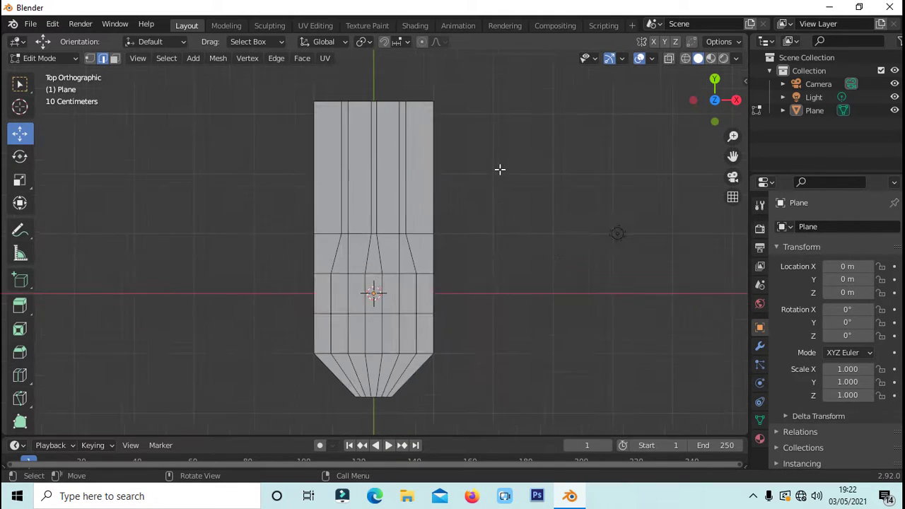
pyautogui.scroll(1, 500, 168)
pyautogui.scroll(-1, 500, 169)
pyautogui.scroll(1, 500, 170)
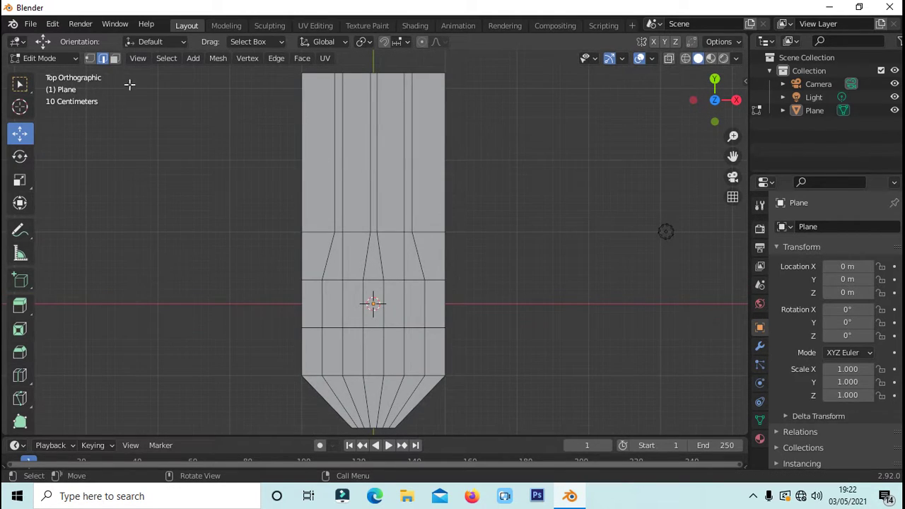
pyautogui.click(115, 58)
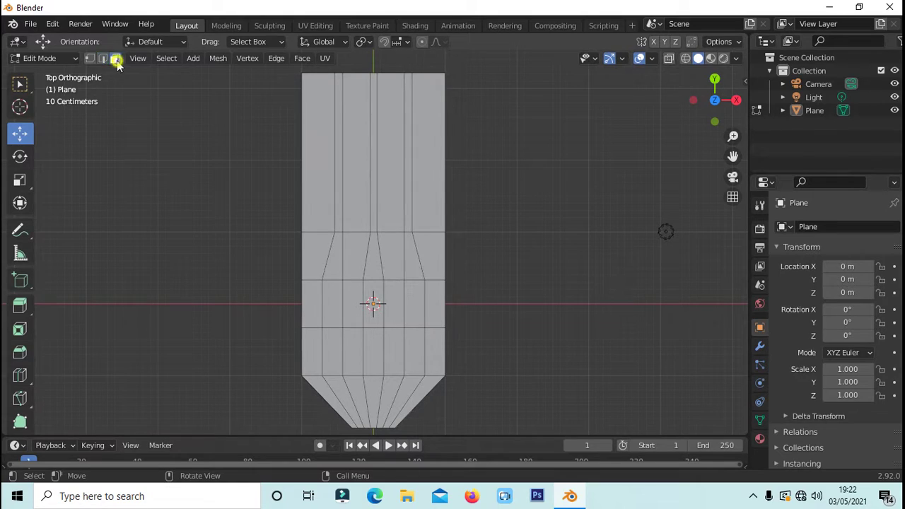
# Select the three thin face strips in the upper section and delete them as Faces
pyautogui.click(338, 151)
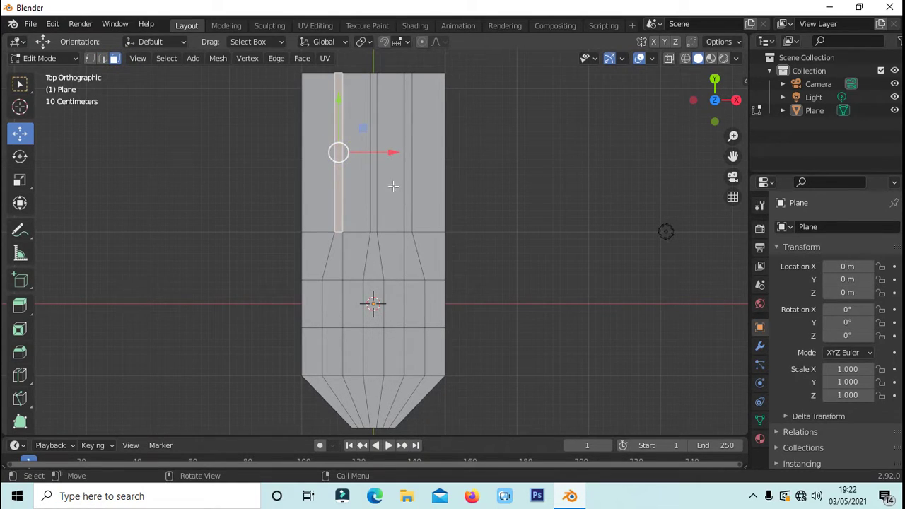
pyautogui.keyDown('shift'); pyautogui.click(374, 117); pyautogui.keyUp('shift')
pyautogui.keyDown('shift'); pyautogui.click(412, 114); pyautogui.keyUp('shift')
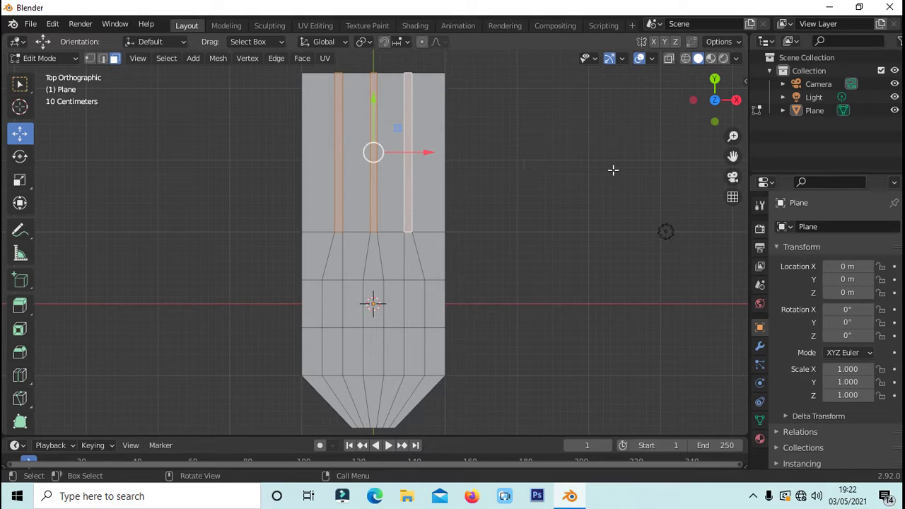
pyautogui.press('x')
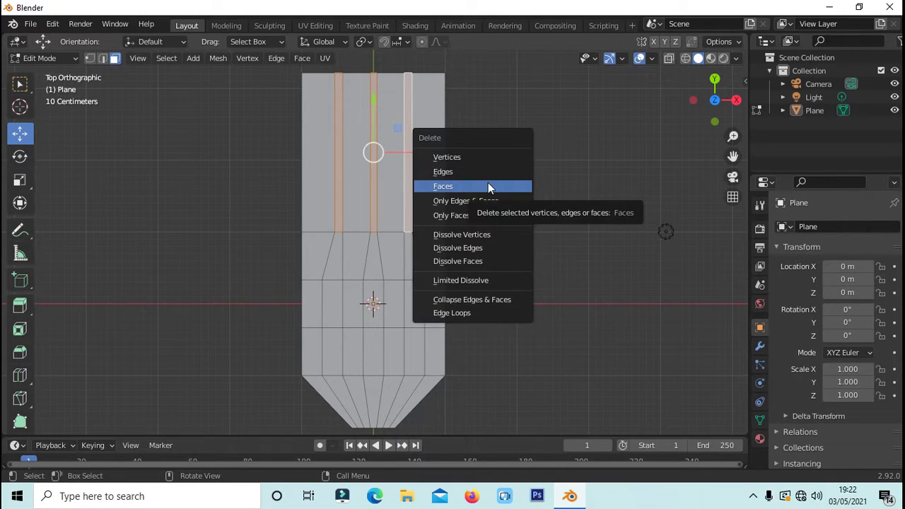
pyautogui.click(488, 186)
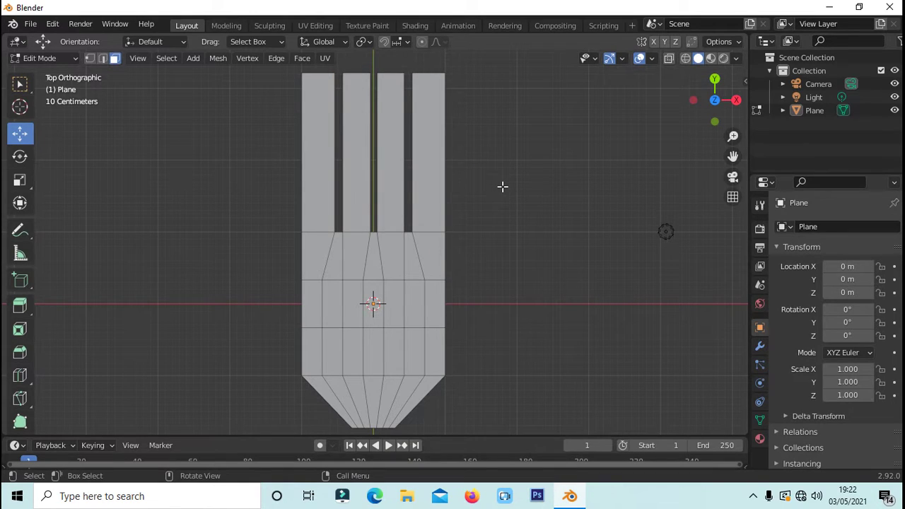
pyautogui.scroll(-1, 502, 186)
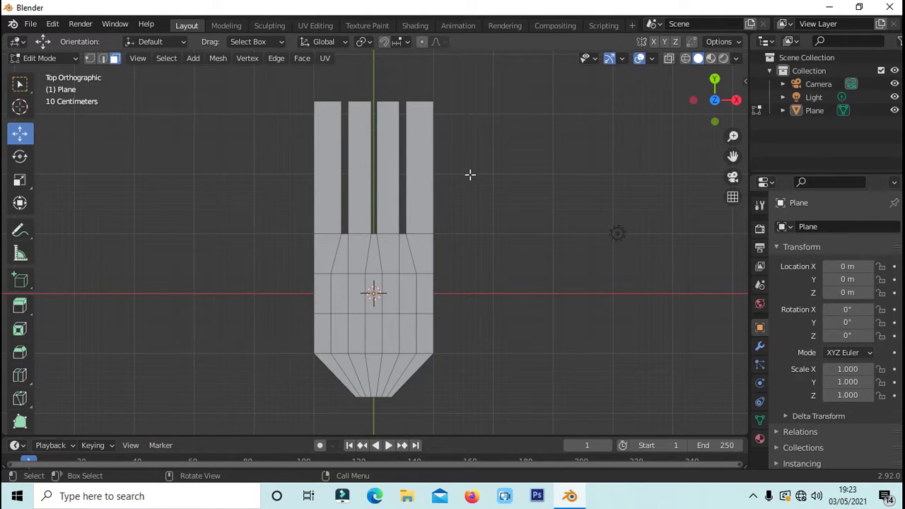
# In top view and edge mode, scale a horizontal edge row of the head wider
pyautogui.moveTo(481, 192)
pyautogui.mouseDown(button='middle')
pyautogui.moveTo(520, 178)
pyautogui.moveTo(519, 200)
pyautogui.mouseUp(button='middle')
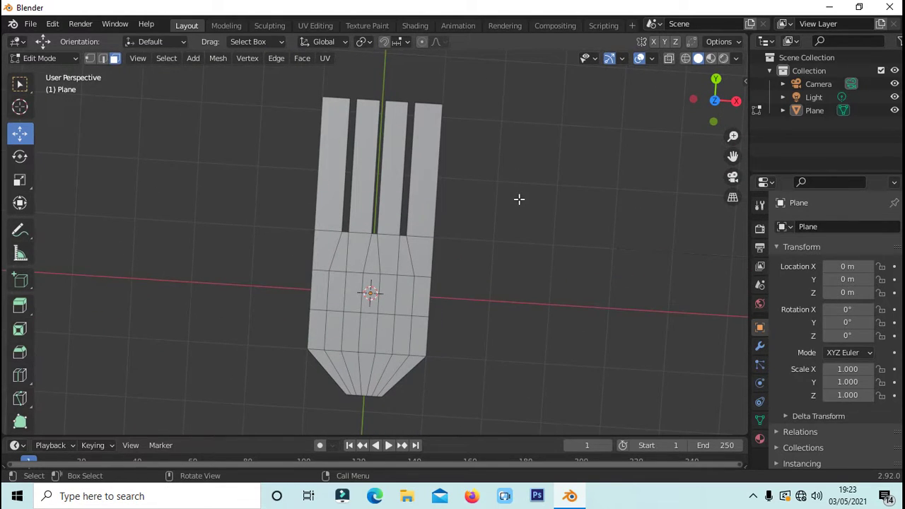
pyautogui.press('KP_7')
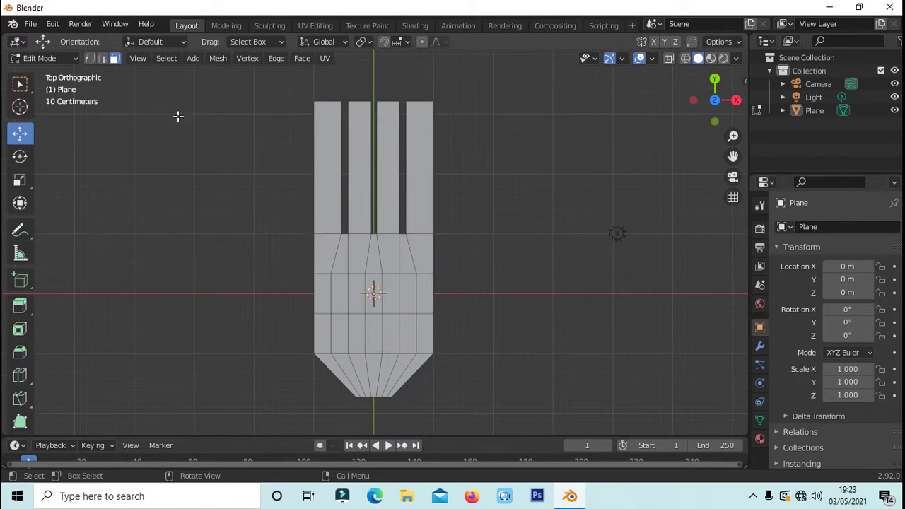
pyautogui.click(102, 59)
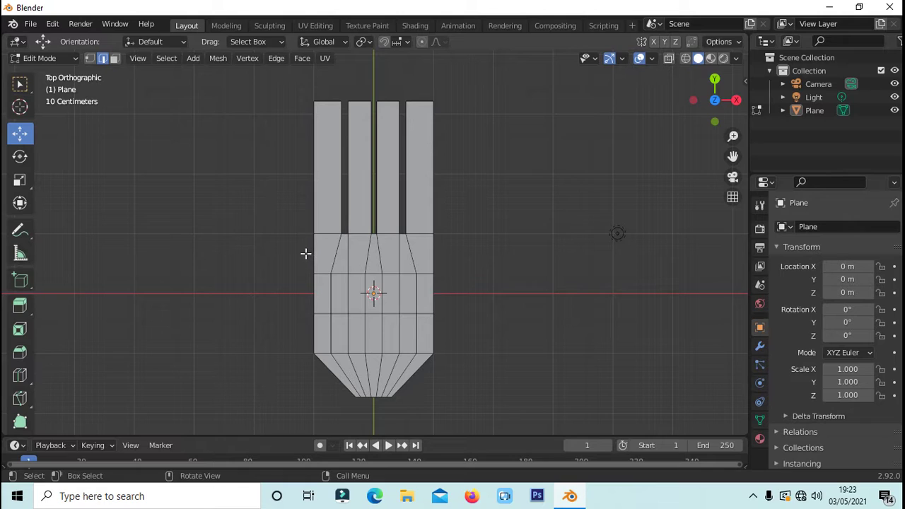
pyautogui.moveTo(306, 254); pyautogui.dragTo(452, 285)
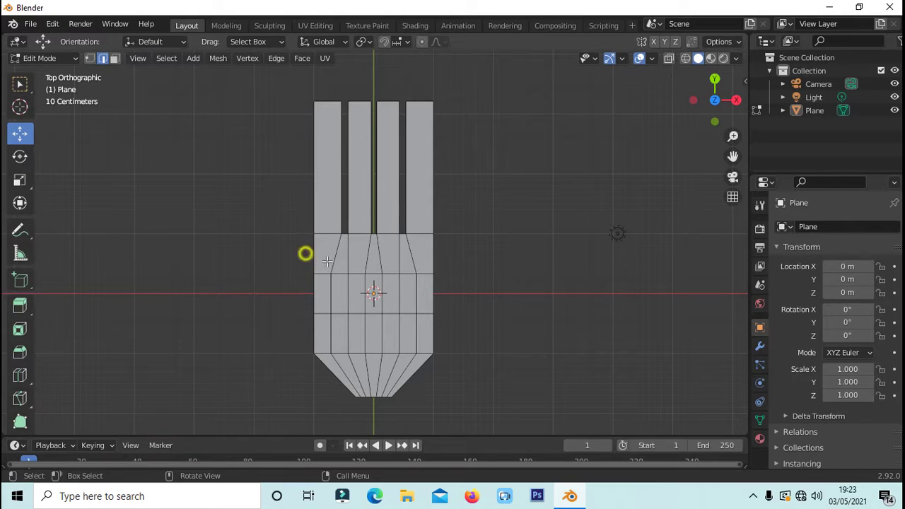
pyautogui.click(471, 276)
pyautogui.moveTo(286, 260); pyautogui.dragTo(452, 279)
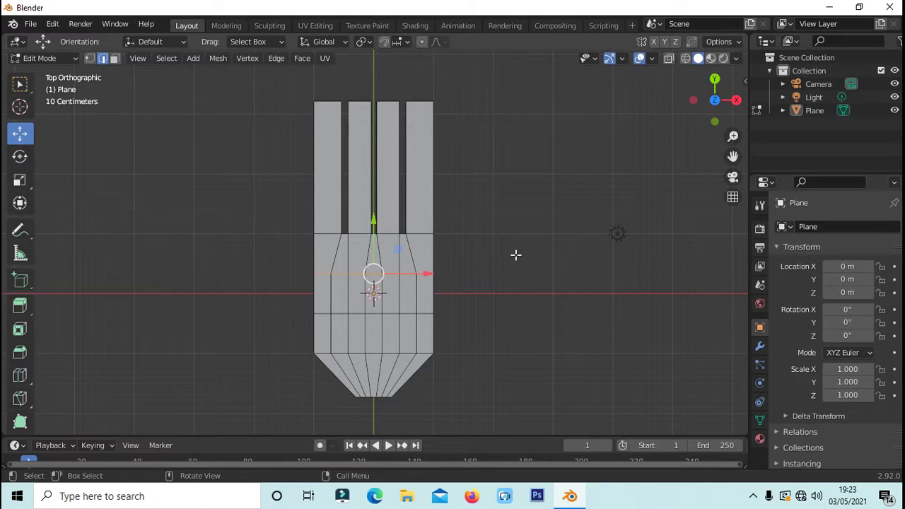
pyautogui.press('s')
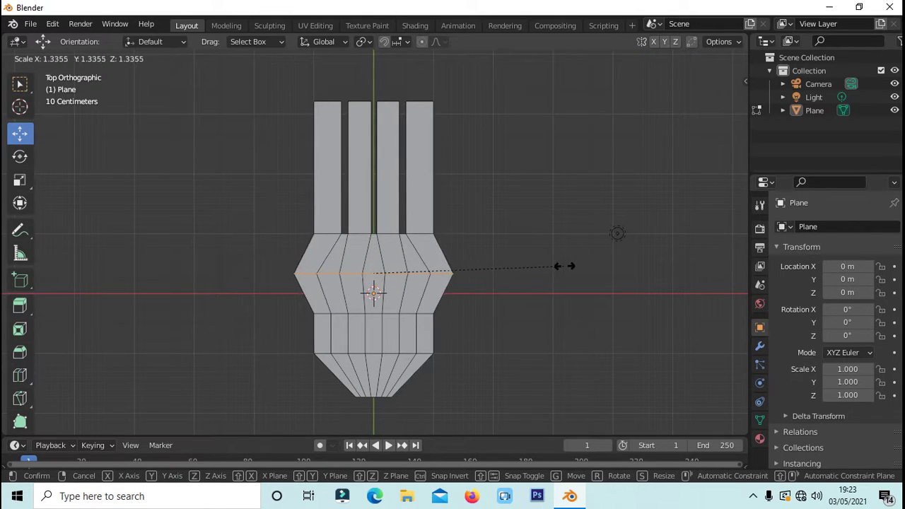
pyautogui.click(566, 267)
# Widen the head's top edge row and a lower edge row
pyautogui.moveTo(297, 222); pyautogui.dragTo(460, 249)
pyautogui.press('s')
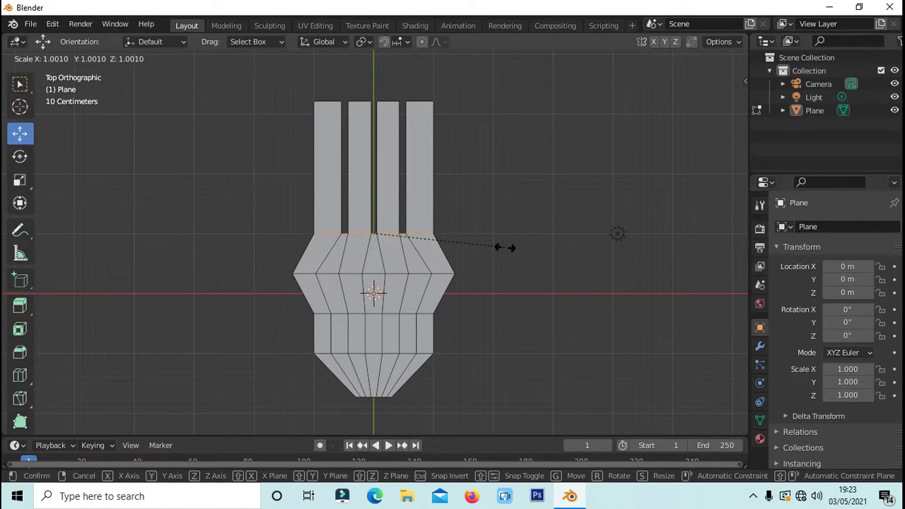
pyautogui.click(538, 250)
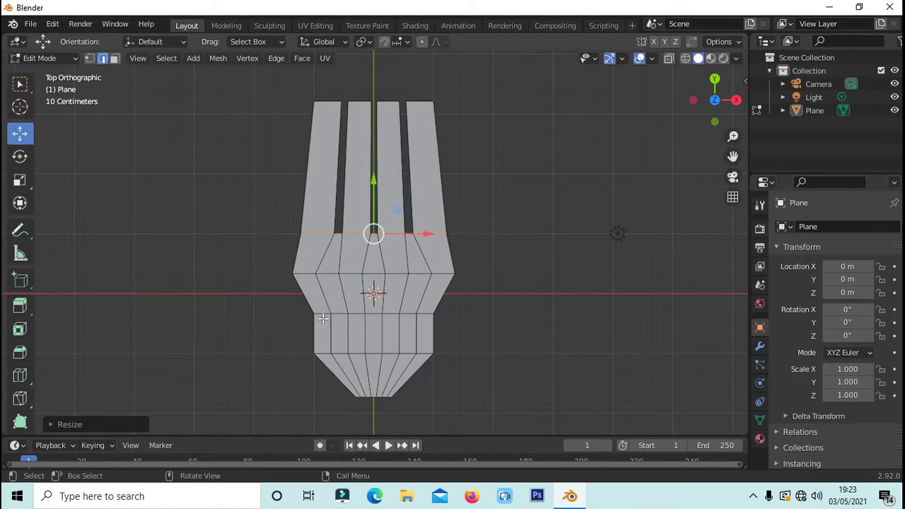
pyautogui.moveTo(293, 304); pyautogui.dragTo(485, 327)
pyautogui.press('s')
pyautogui.click(531, 335)
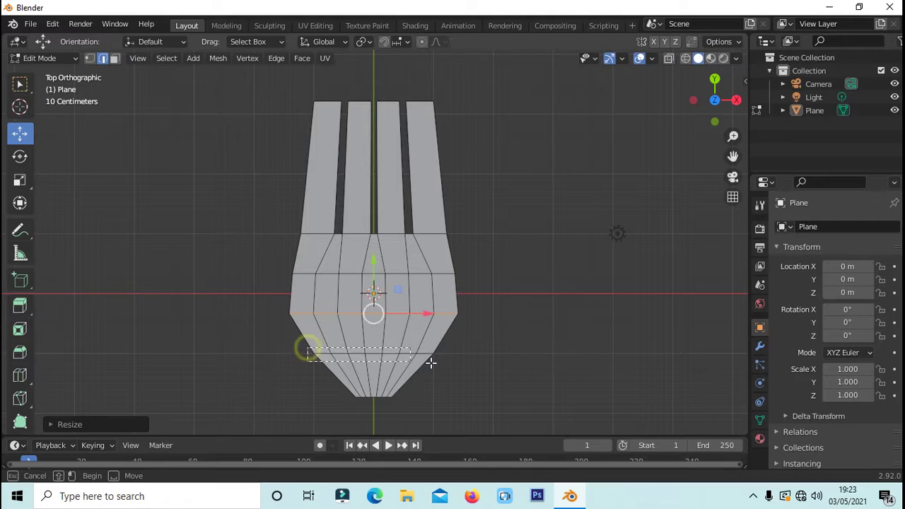
# Widen the row near the handle and the middle row, then select the prong top edges
pyautogui.moveTo(297, 338); pyautogui.dragTo(434, 364)
pyautogui.press('s')
pyautogui.click(497, 369)
pyautogui.moveTo(290, 269); pyautogui.dragTo(469, 314)
pyautogui.press('s')
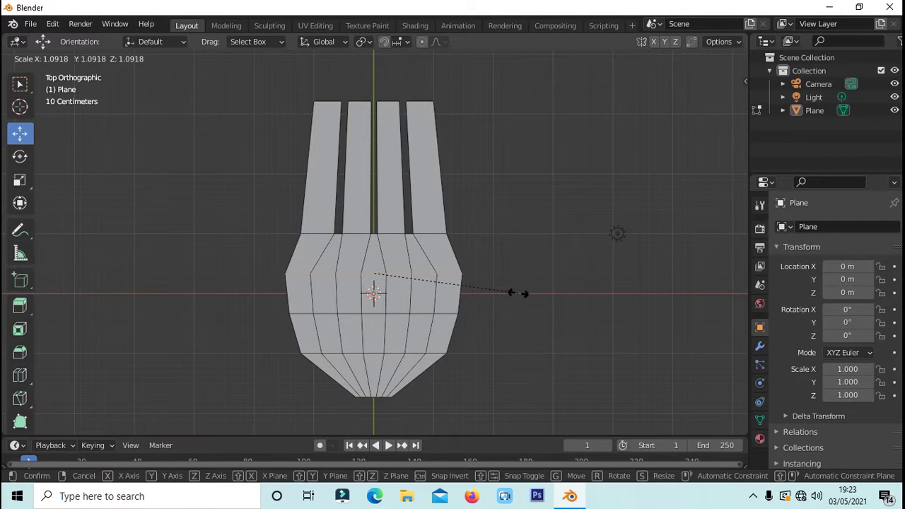
pyautogui.click(521, 293)
pyautogui.moveTo(521, 293); pyautogui.dragTo(481, 224, button='middle')
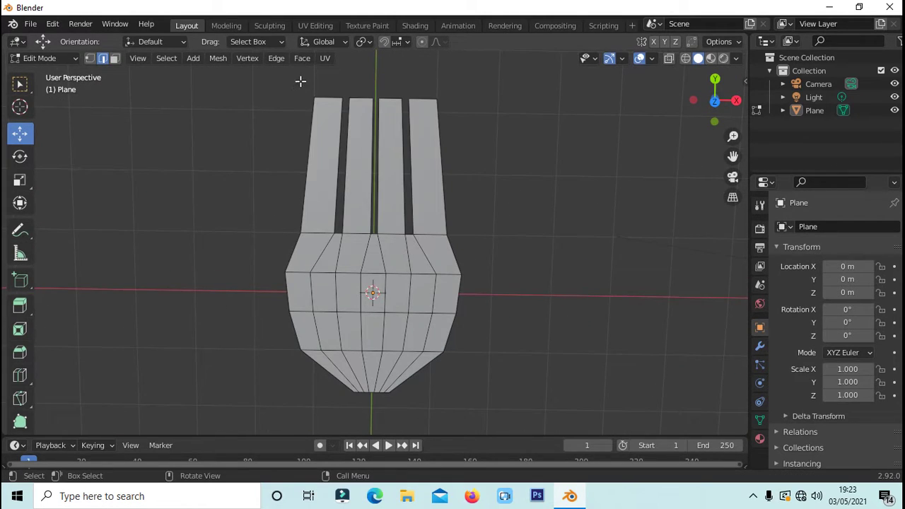
pyautogui.moveTo(296, 84)
pyautogui.mouseDown()
pyautogui.moveTo(418, 118)
pyautogui.moveTo(457, 118)
pyautogui.mouseUp()
# Set the pivot to Individual Origins and scale the four tine tips down into points
pyautogui.press('s')
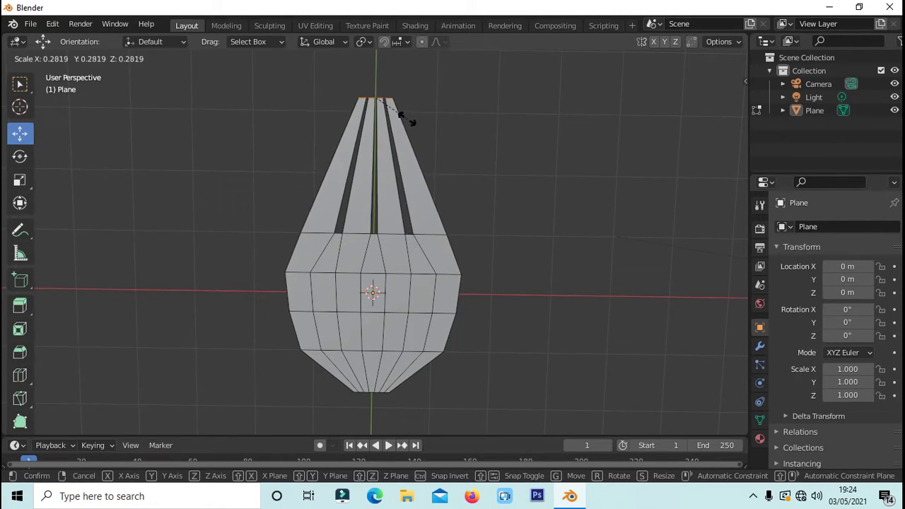
pyautogui.click(472, 139)
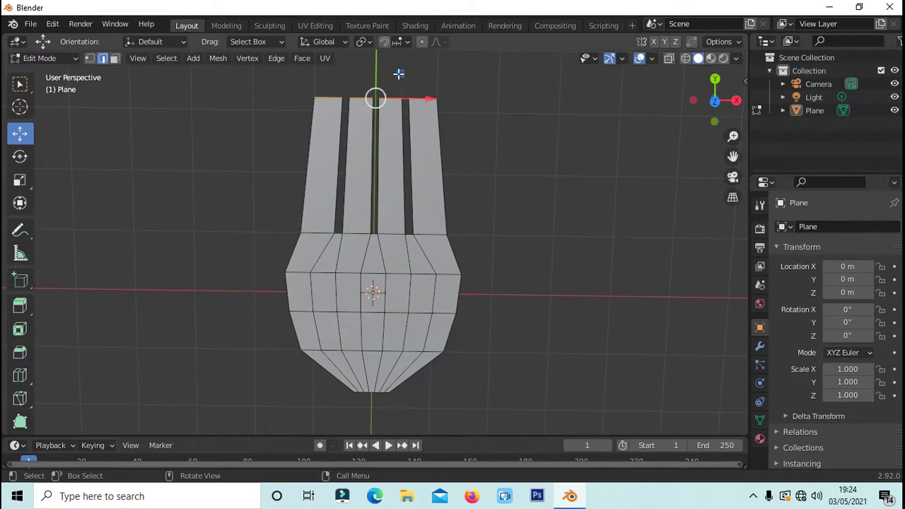
pyautogui.click(370, 42)
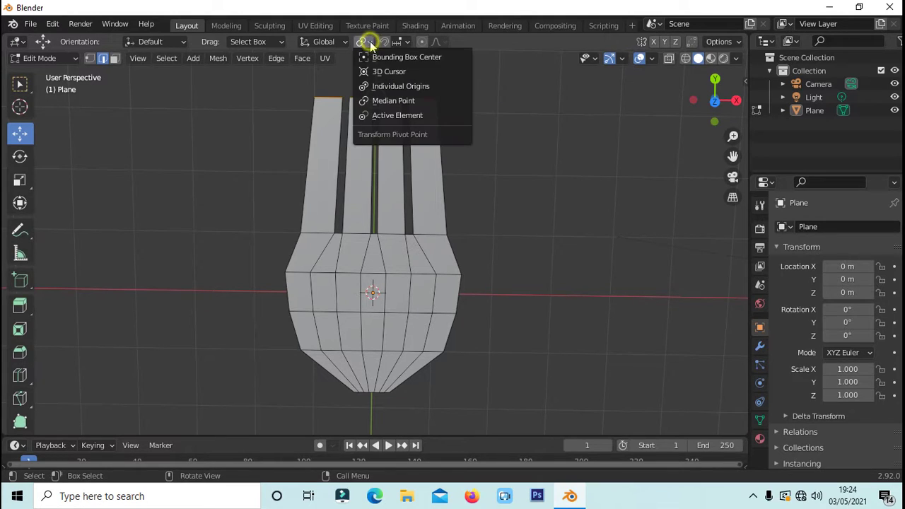
pyautogui.click(382, 86)
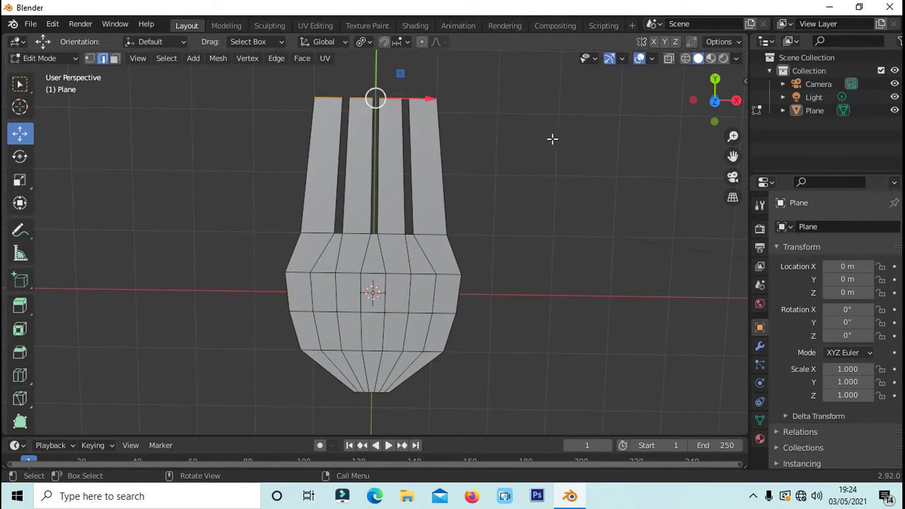
pyautogui.press('s')
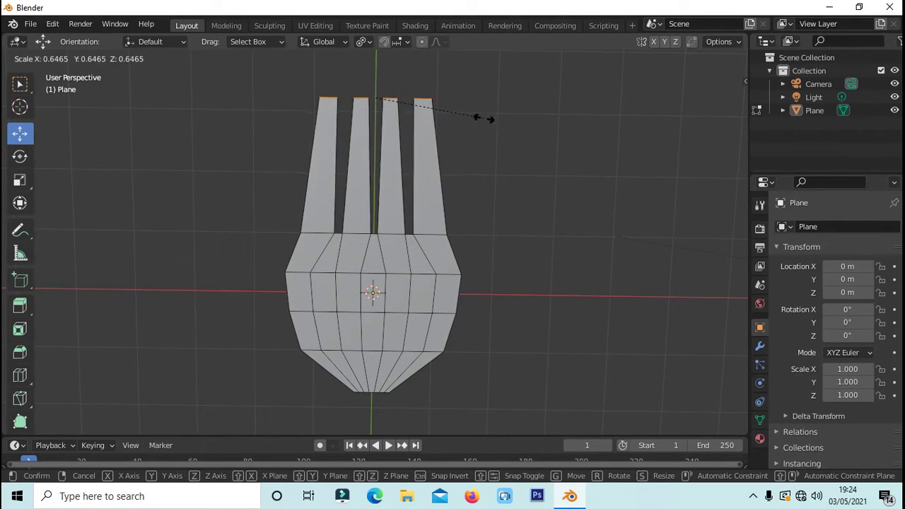
pyautogui.click(426, 103)
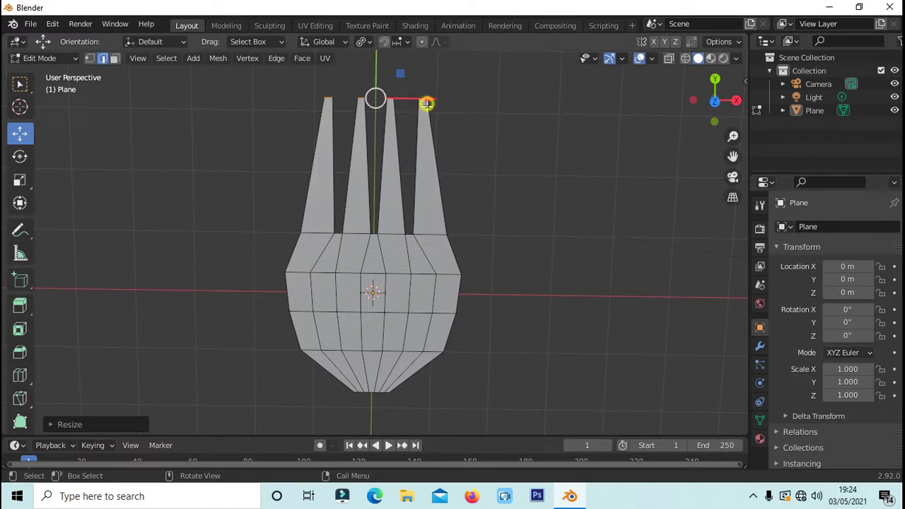
pyautogui.moveTo(481, 131)
pyautogui.mouseDown(button='middle')
pyautogui.moveTo(433, 201)
pyautogui.moveTo(497, 121)
pyautogui.moveTo(481, 111)
pyautogui.moveTo(513, 188)
pyautogui.moveTo(548, 184)
pyautogui.moveTo(518, 174)
pyautogui.mouseUp(button='middle')
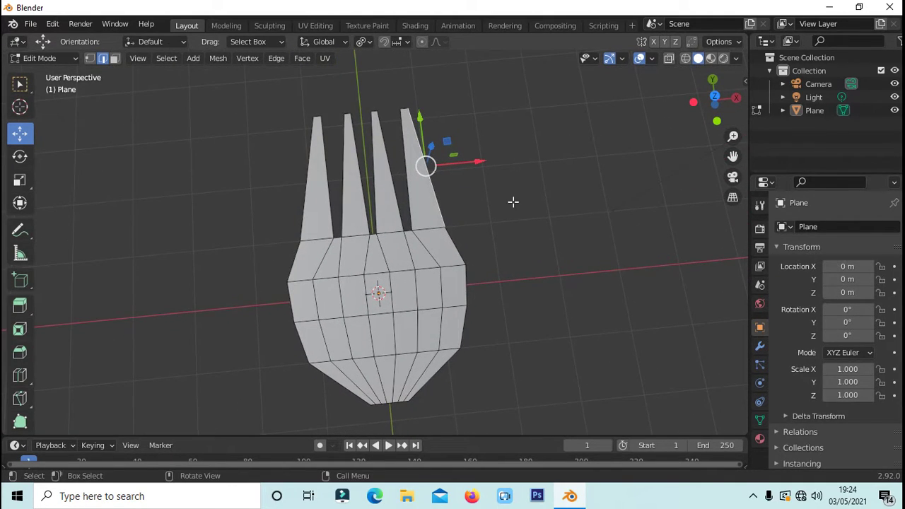
# Select and rescale three vertex rows across the fork head
pyautogui.moveTo(266, 269)
pyautogui.mouseDown()
pyautogui.moveTo(530, 290)
pyautogui.moveTo(536, 279)
pyautogui.mouseUp()
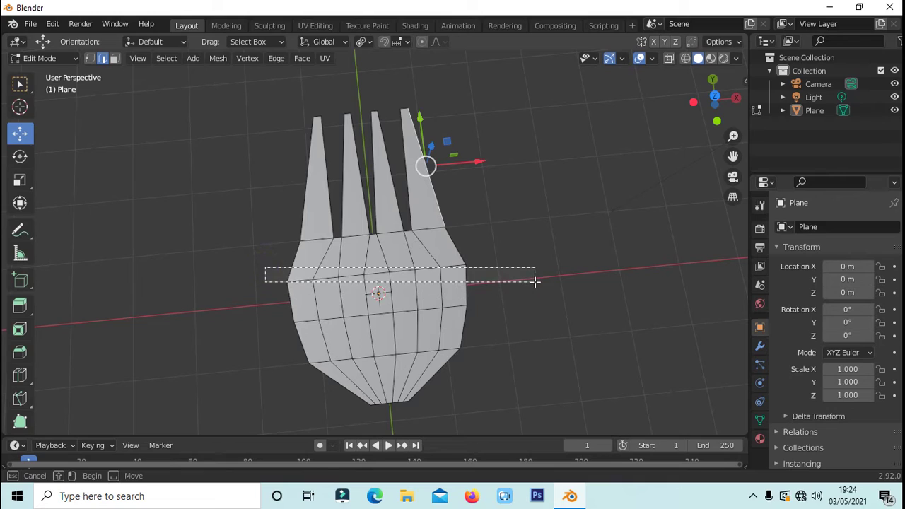
pyautogui.moveTo(263, 262)
pyautogui.mouseDown()
pyautogui.moveTo(498, 270)
pyautogui.moveTo(549, 288)
pyautogui.mouseUp()
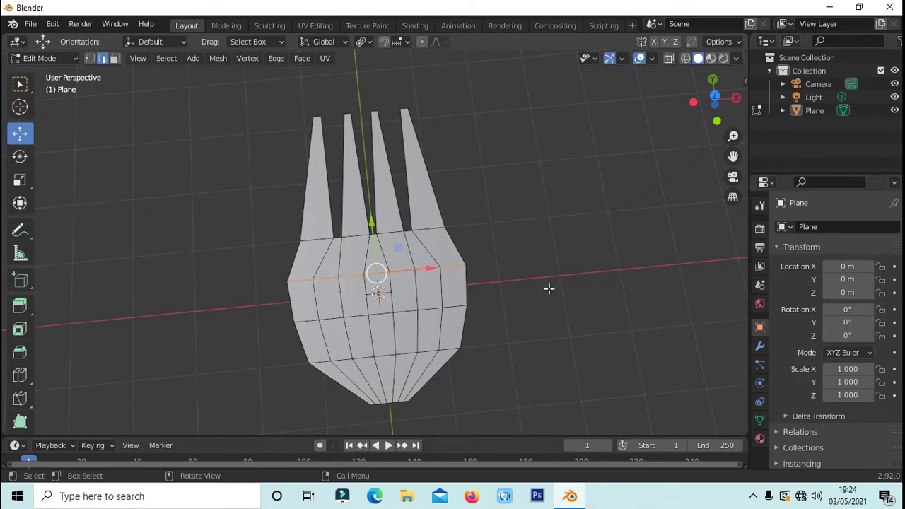
pyautogui.press('s')
pyautogui.click(527, 290)
pyautogui.moveTo(299, 298); pyautogui.dragTo(519, 333)
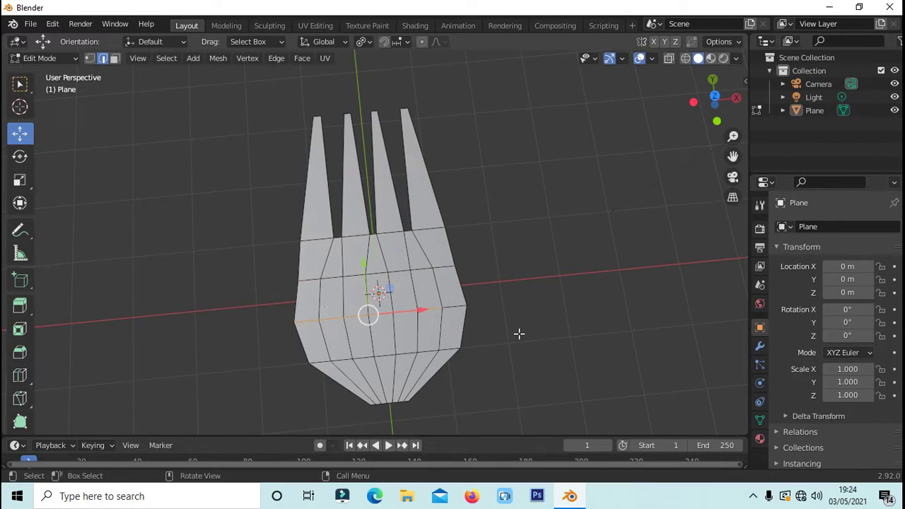
pyautogui.moveTo(262, 297); pyautogui.dragTo(489, 317)
pyautogui.press('s')
pyautogui.click(523, 316)
pyautogui.moveTo(267, 312); pyautogui.dragTo(524, 330)
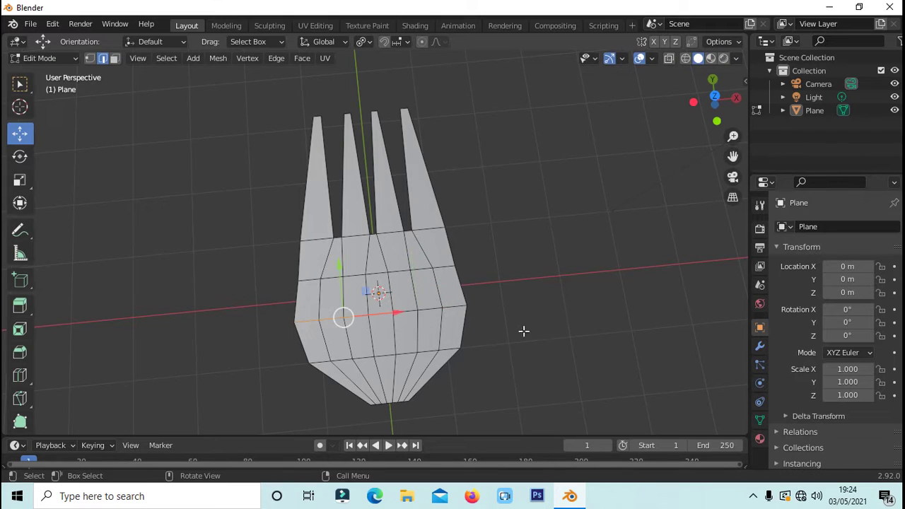
pyautogui.moveTo(269, 293); pyautogui.dragTo(531, 337)
pyautogui.press('s')
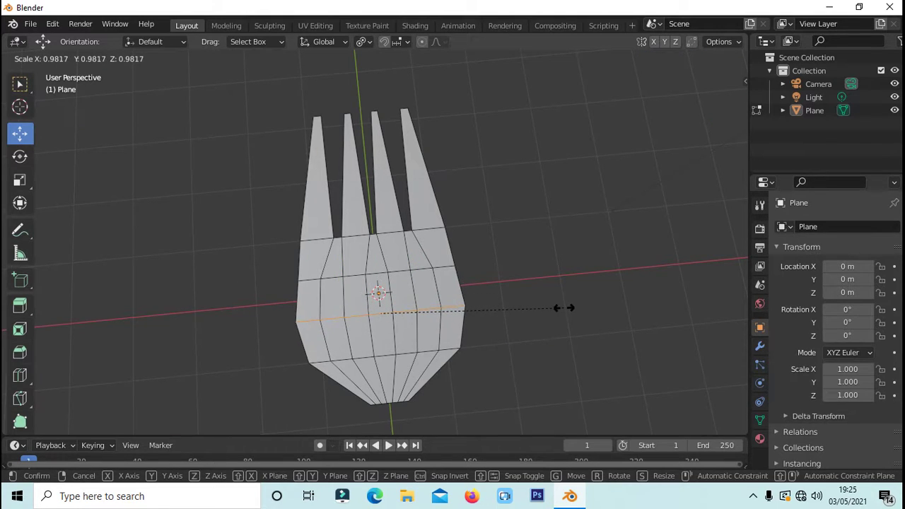
pyautogui.click(566, 307)
# With Median Point pivot, scale the four tine tips closer together, then view from the top
pyautogui.moveTo(303, 97); pyautogui.dragTo(481, 132)
pyautogui.click(341, 42)
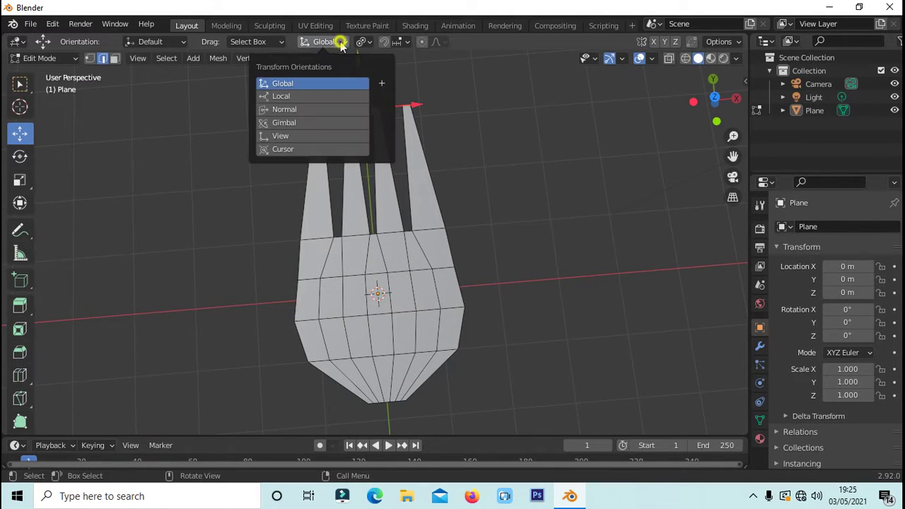
pyautogui.click(374, 42)
pyautogui.click(373, 41)
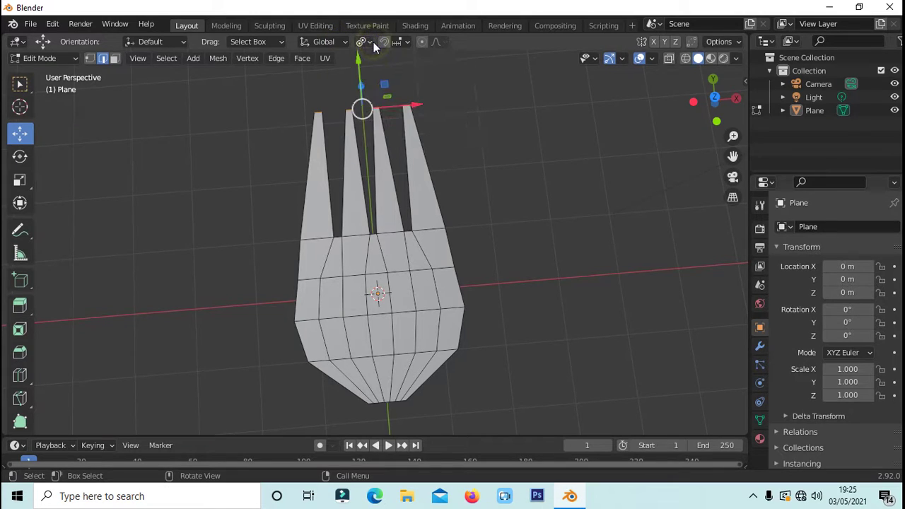
pyautogui.click(369, 41)
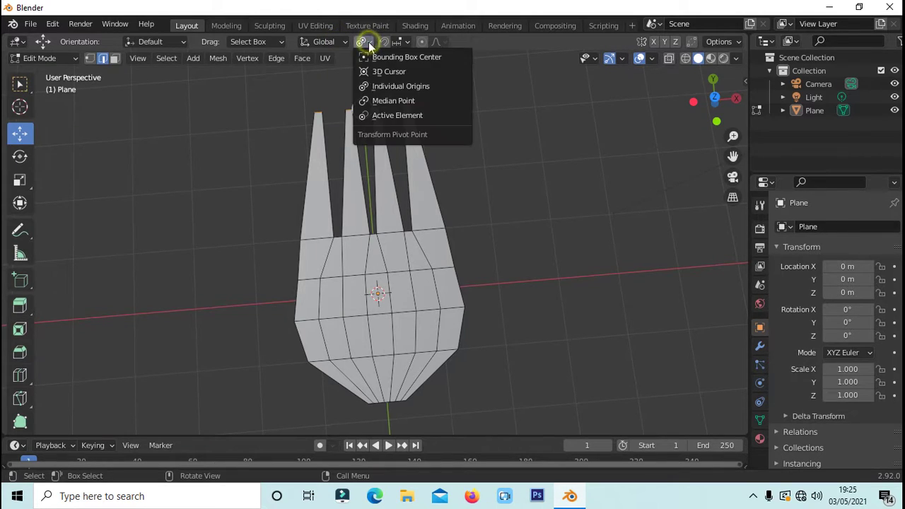
pyautogui.click(404, 102)
pyautogui.press('s')
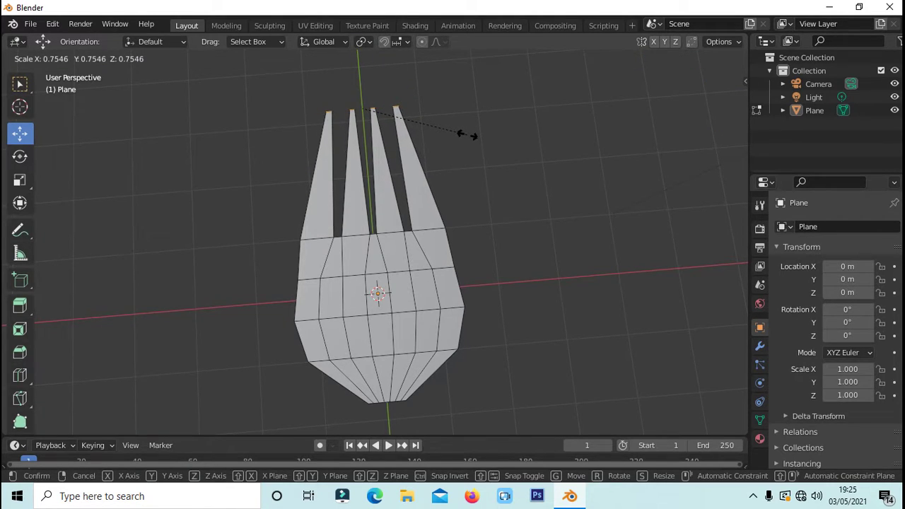
pyautogui.click(466, 134)
pyautogui.click(521, 135)
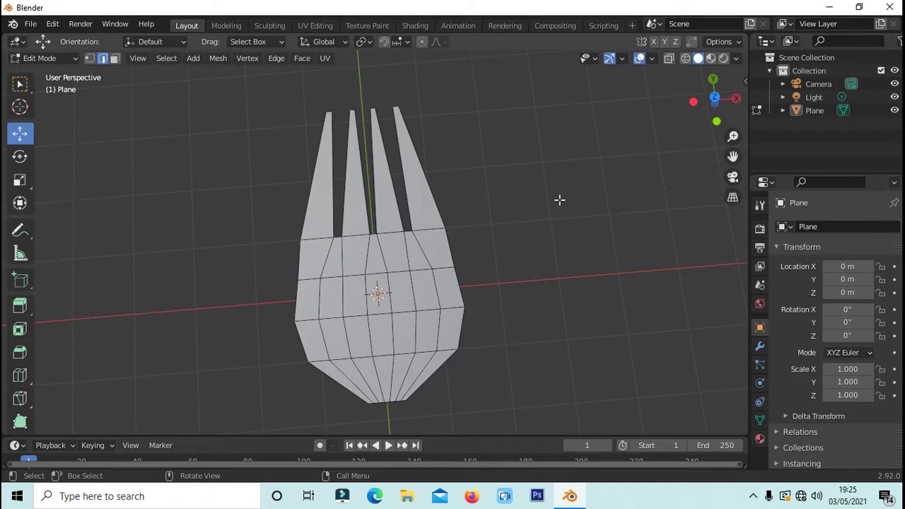
pyautogui.press('KP_7')
# Select the fork head's bottom edge and extrude the first handle section down along Y
pyautogui.scroll(-1, 531, 214)
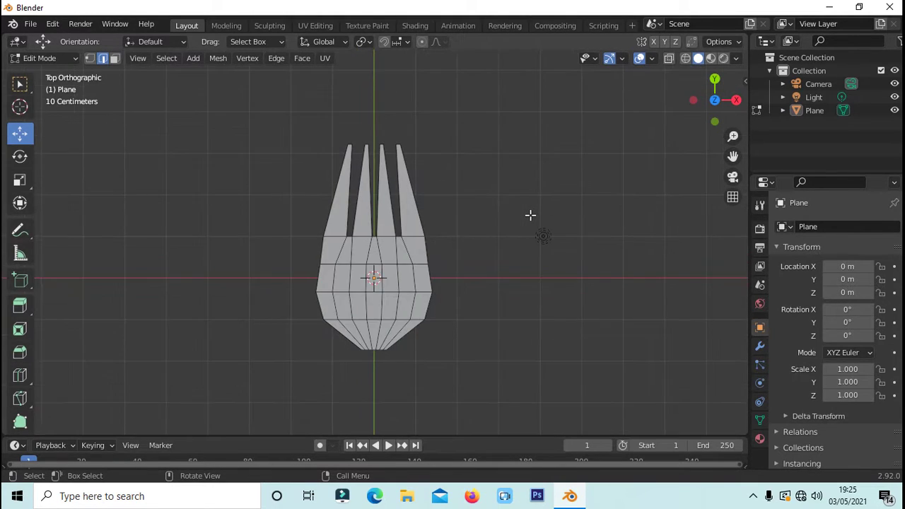
pyautogui.scroll(-1, 530, 215)
pyautogui.click(352, 324)
pyautogui.click(375, 333)
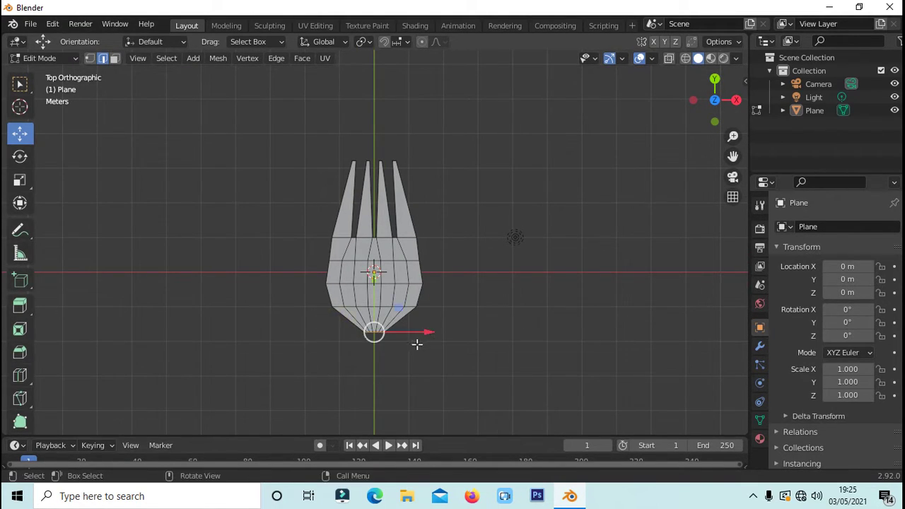
pyautogui.moveTo(732, 157); pyautogui.dragTo(477, 269)
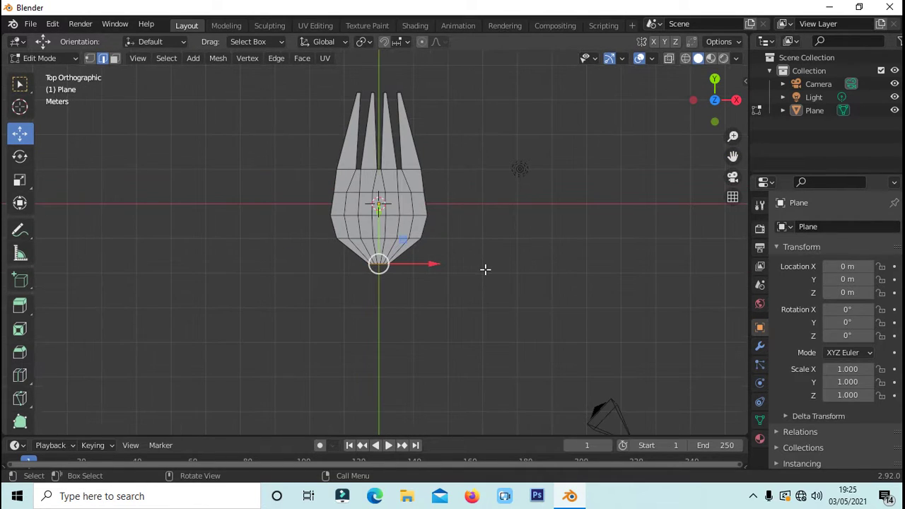
pyautogui.press('g')
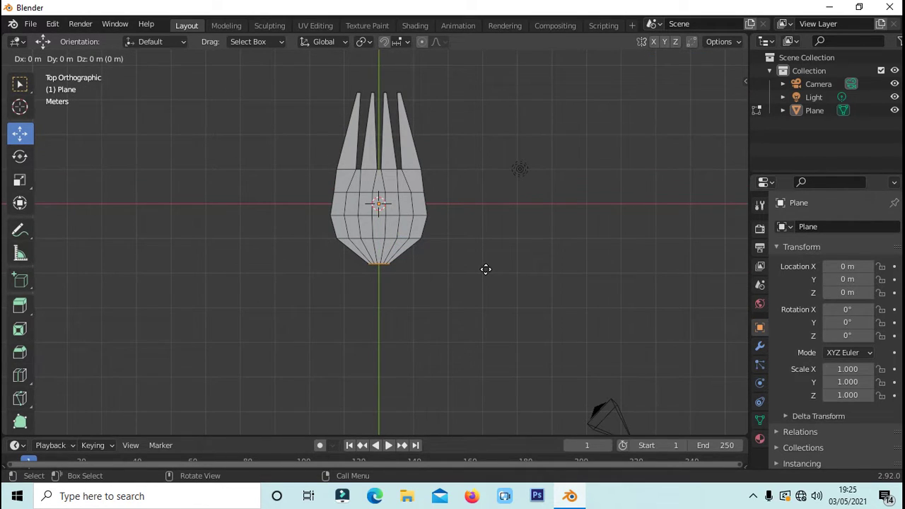
pyautogui.press('y')
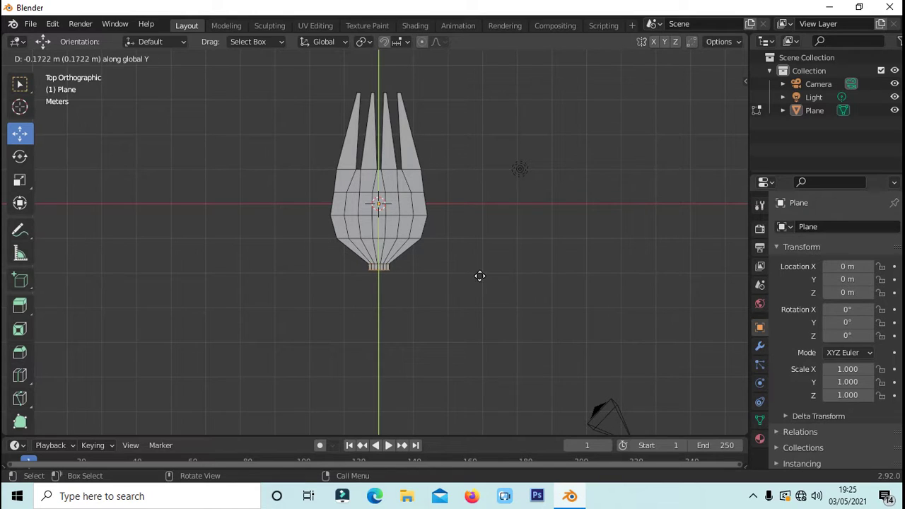
pyautogui.click(491, 320)
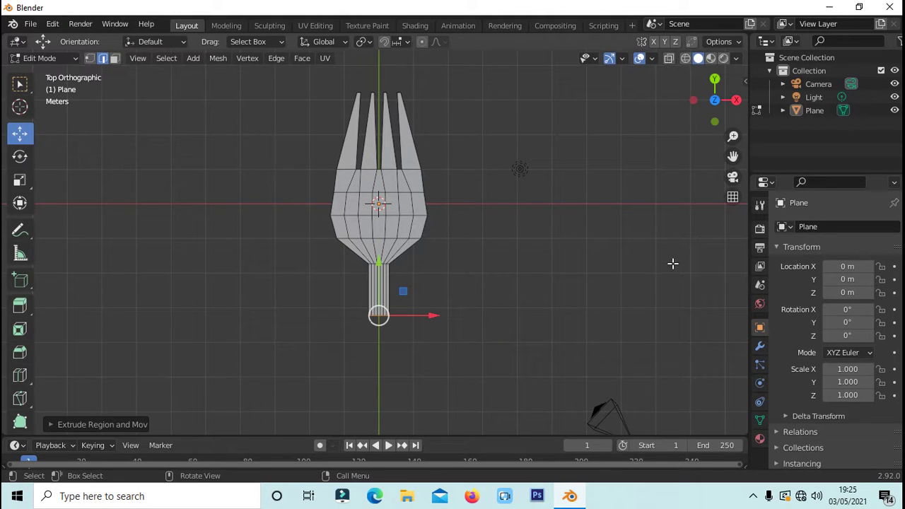
# Select the handle's end vertices and extrude them further down along Y for a long handle
pyautogui.moveTo(738, 155); pyautogui.dragTo(745, 100)
pyautogui.click(458, 315)
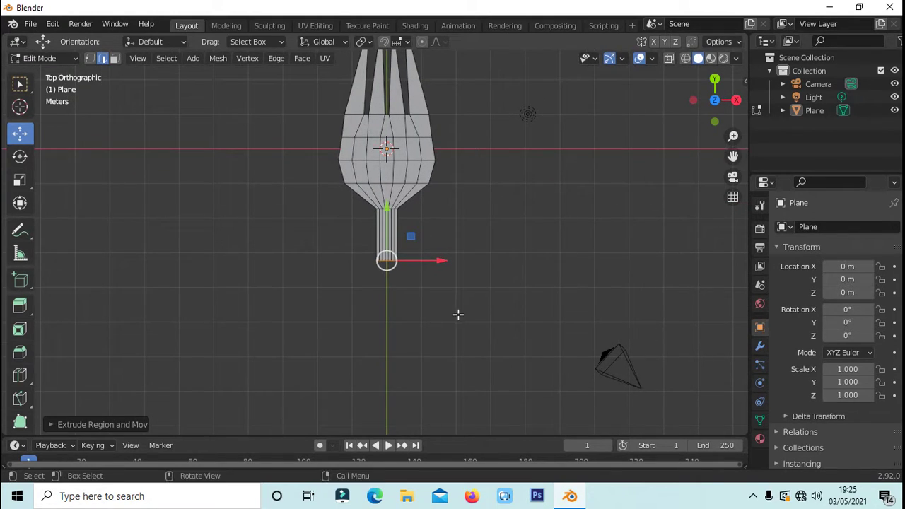
pyautogui.moveTo(347, 253); pyautogui.dragTo(443, 286)
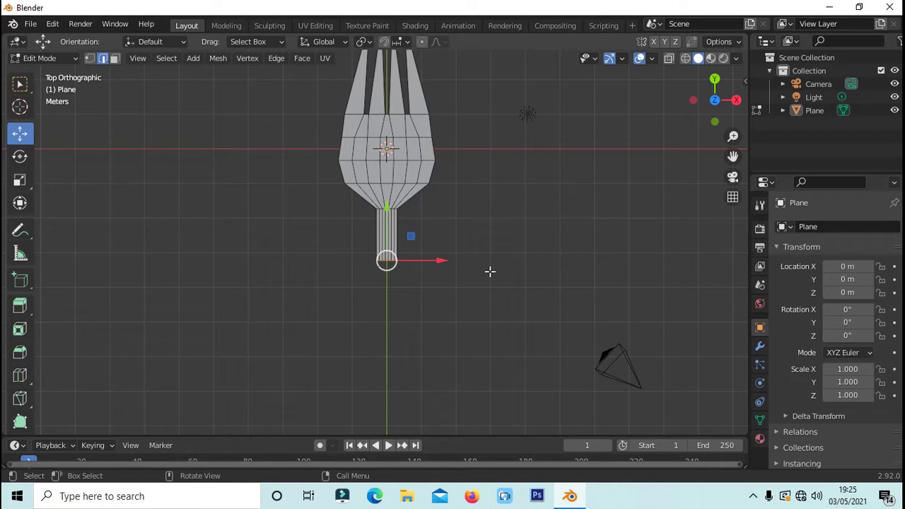
pyautogui.press('e')
pyautogui.click(479, 404)
pyautogui.scroll(-2, 670, 200)
pyautogui.press('g')
pyautogui.press('y')
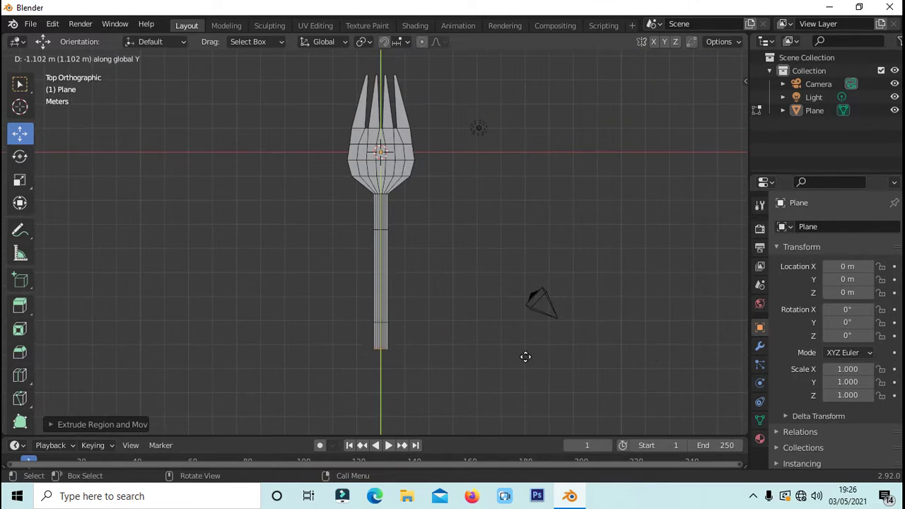
pyautogui.click(521, 368)
# Widen the handle end, extrude a tip along Y, and scale it narrower into a taper
pyautogui.press('s')
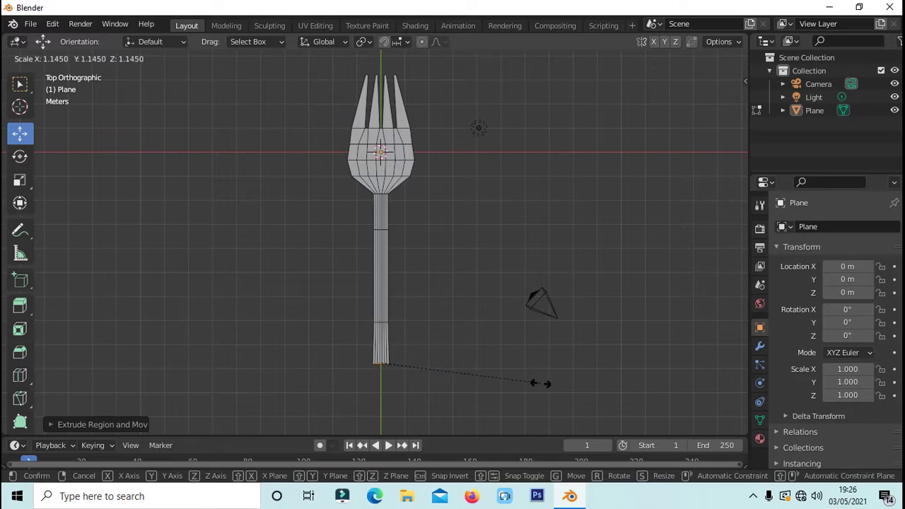
pyautogui.click(646, 423)
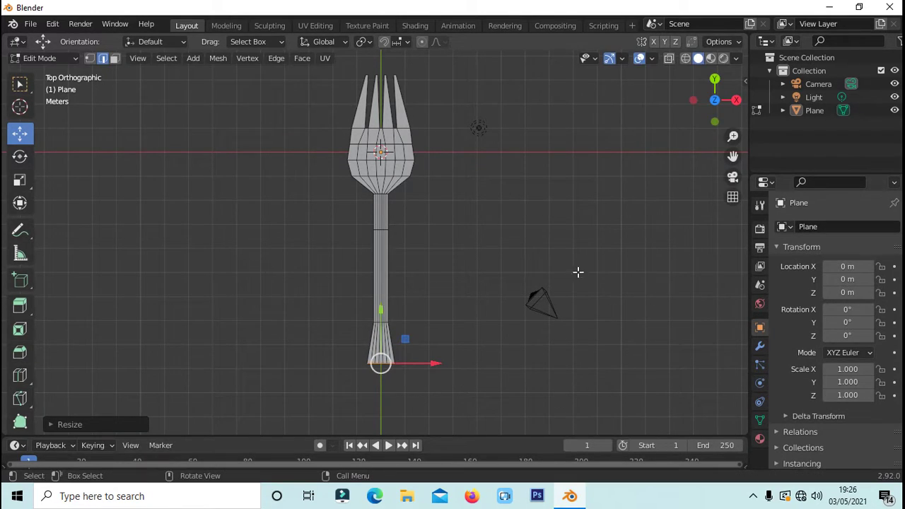
pyautogui.press('e')
pyautogui.press('y')
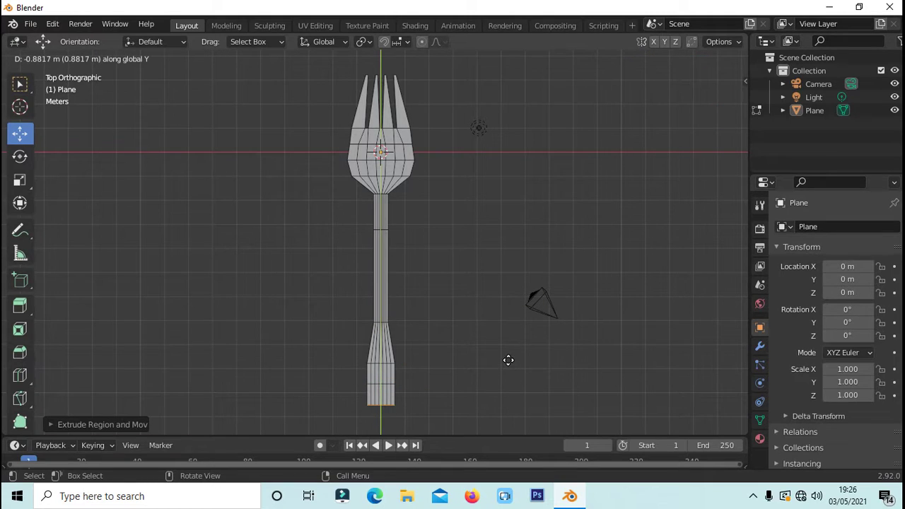
pyautogui.click(509, 360)
pyautogui.press('s')
pyautogui.click(413, 360)
# Orbit and zoom around the fork to inspect the new tapered handle
pyautogui.moveTo(413, 361)
pyautogui.mouseDown(button='middle')
pyautogui.moveTo(538, 147)
pyautogui.moveTo(592, 135)
pyautogui.mouseUp(button='middle')
pyautogui.scroll(3, 471, 188)
pyautogui.scroll(3, 471, 188)
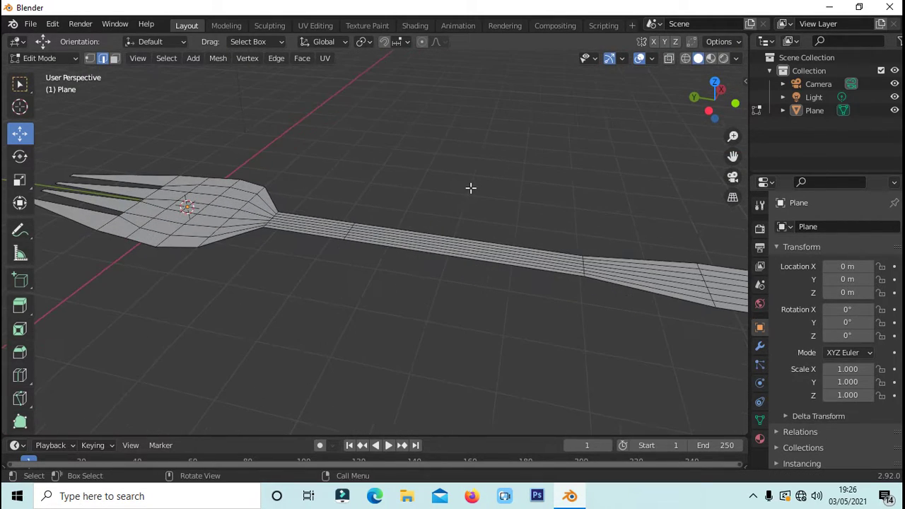
pyautogui.scroll(-2, 471, 191)
pyautogui.scroll(-2, 471, 198)
pyautogui.moveTo(471, 202); pyautogui.dragTo(471, 152, button='middle')
pyautogui.scroll(-1, 462, 152)
pyautogui.scroll(-1, 433, 184)
pyautogui.scroll(-1, 427, 183)
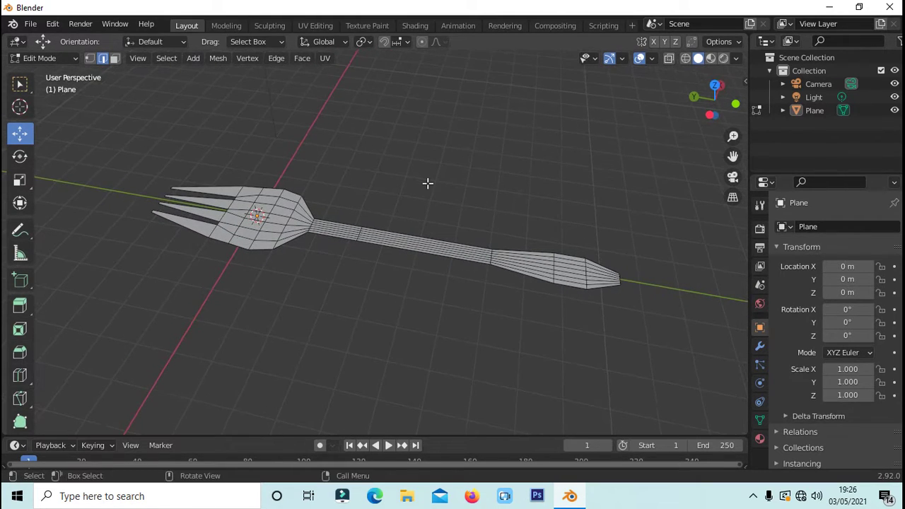
pyautogui.moveTo(427, 183); pyautogui.dragTo(342, 152, button='middle')
pyautogui.moveTo(358, 124); pyautogui.dragTo(347, 149, button='middle')
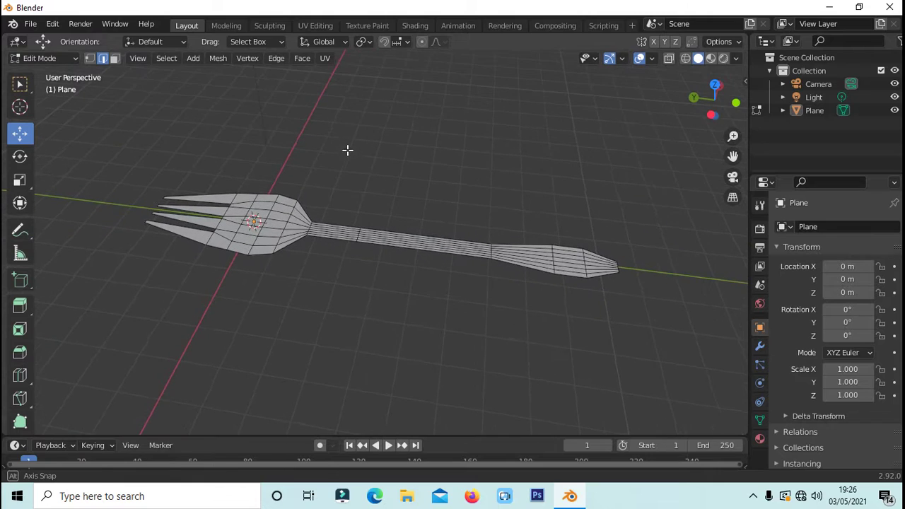
pyautogui.scroll(2, 438, 183)
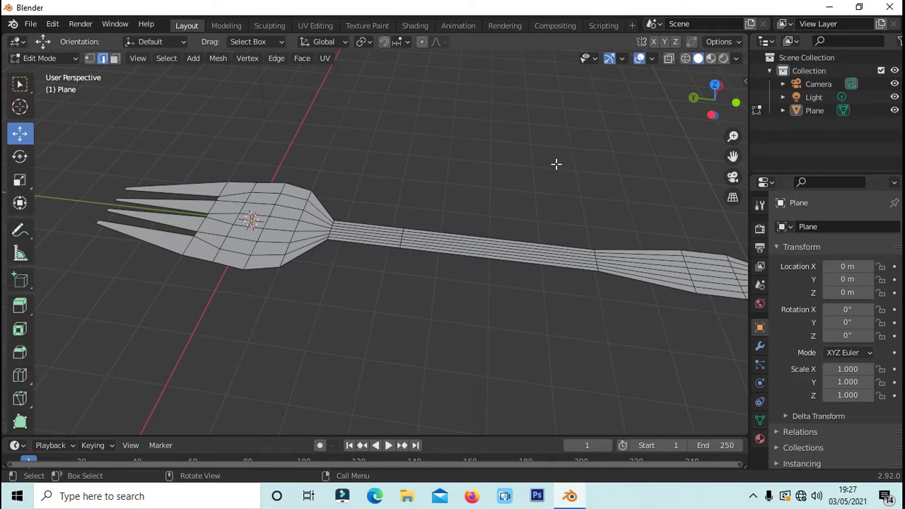
pyautogui.press('KP_3')
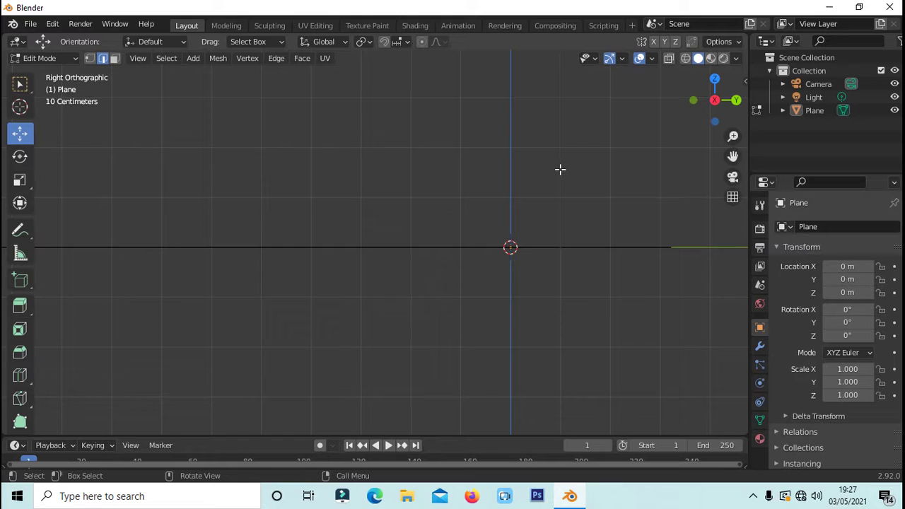
pyautogui.moveTo(560, 169)
pyautogui.mouseDown(button='middle')
pyautogui.moveTo(550, 239)
pyautogui.moveTo(581, 246)
pyautogui.mouseUp(button='middle')
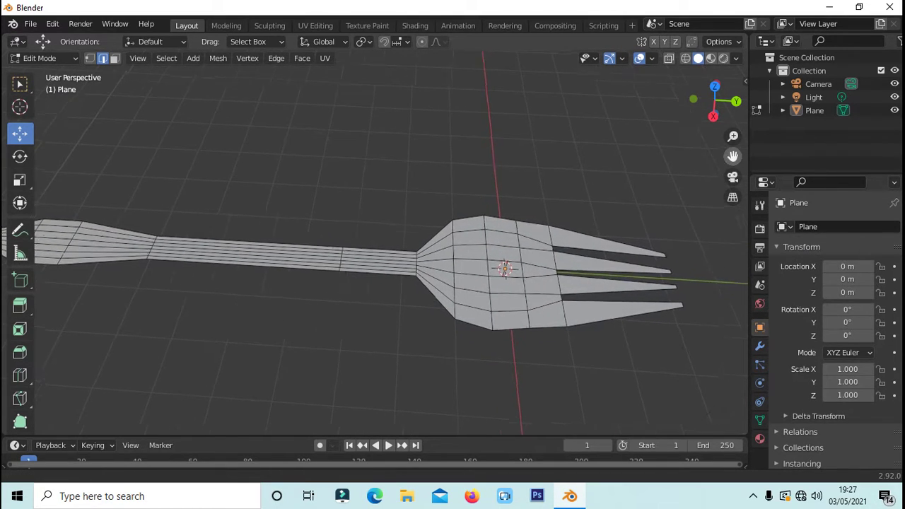
pyautogui.moveTo(710, 168); pyautogui.dragTo(539, 247, button='middle')
pyautogui.scroll(2, 540, 246)
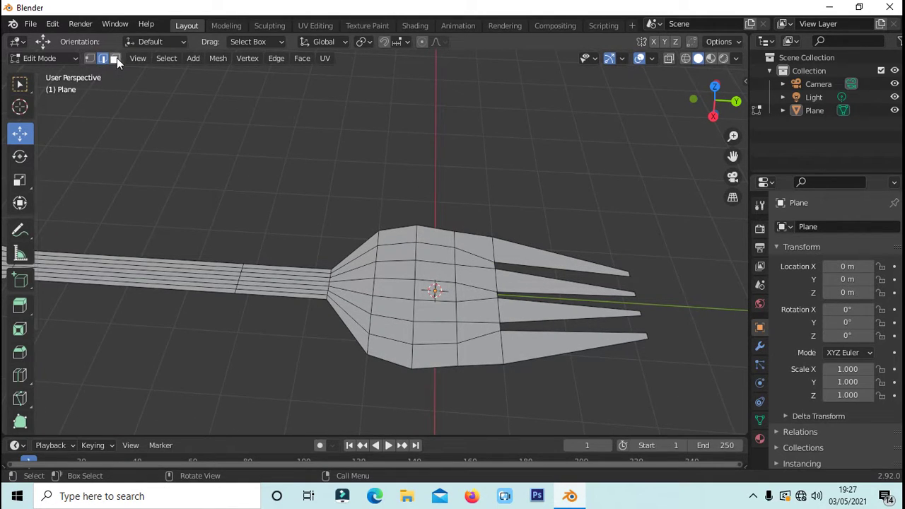
# In Face select, add three unslid edge loops across the top tine
pyautogui.click(115, 58)
pyautogui.click(535, 256)
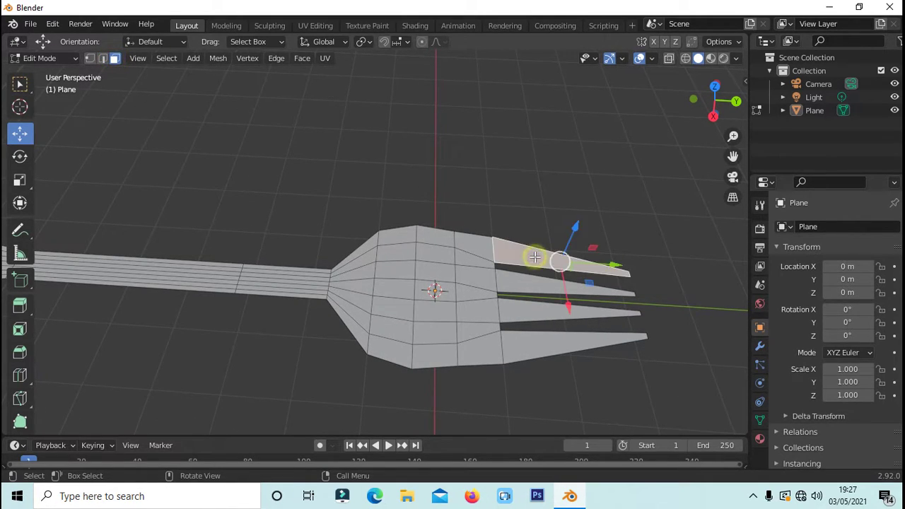
pyautogui.hotkey('ctrl', 'r')
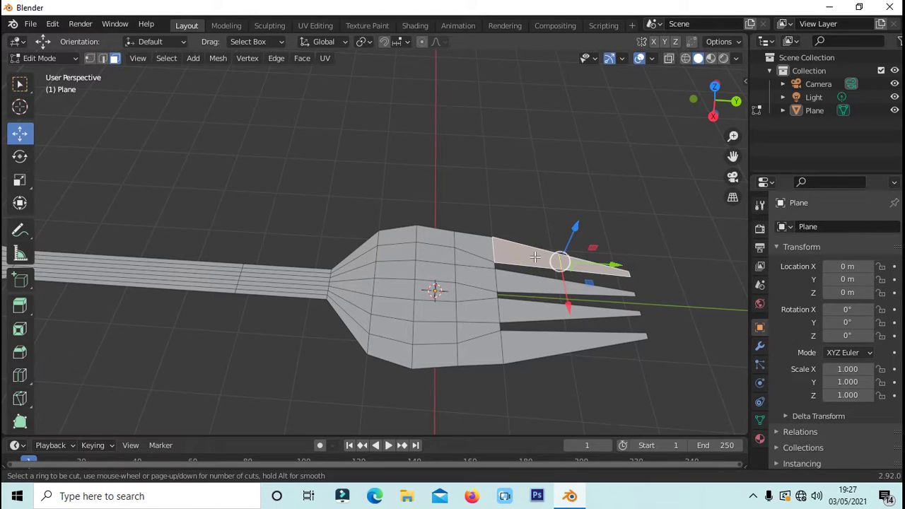
pyautogui.scroll(1, 535, 256)
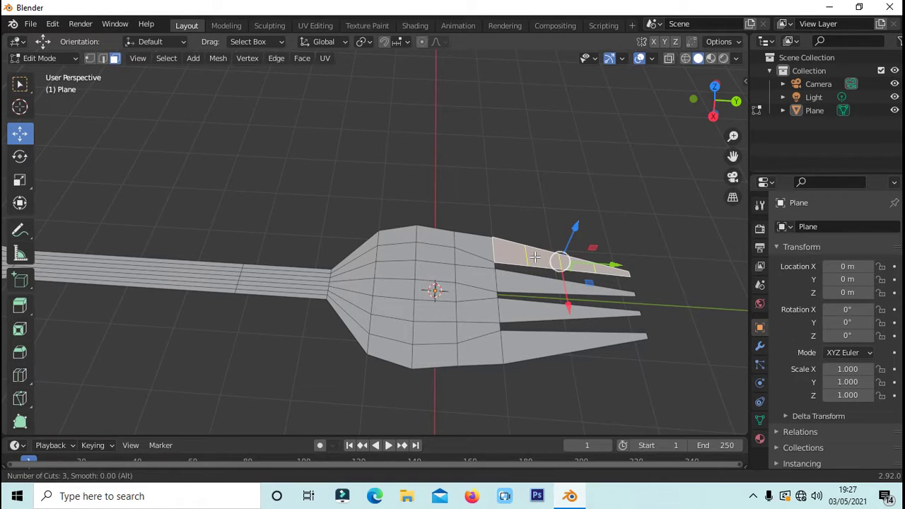
pyautogui.click(535, 256)
pyautogui.rightClick(542, 287)
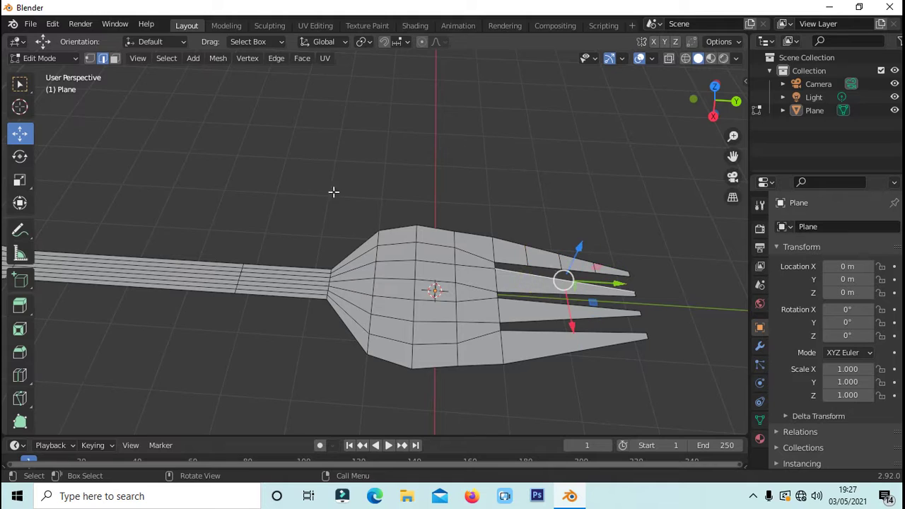
# Add the same loop cuts across the second, third and lowest tines
pyautogui.hotkey('ctrl', 'r')
pyautogui.click(544, 287)
pyautogui.hotkey('ctrl', 'r')
pyautogui.click(542, 312)
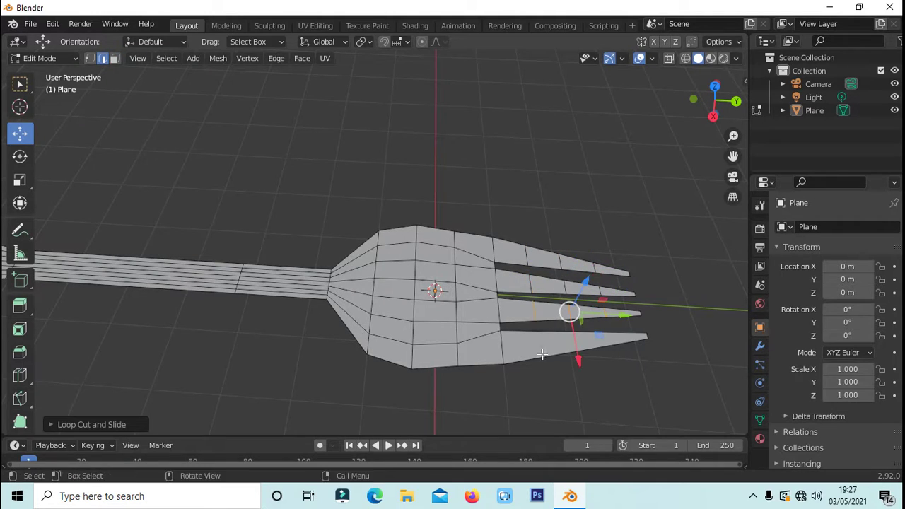
pyautogui.hotkey('ctrl', 'r')
pyautogui.click(573, 343)
# Box-select the faces of the four tines and the front of the head
pyautogui.click(664, 211)
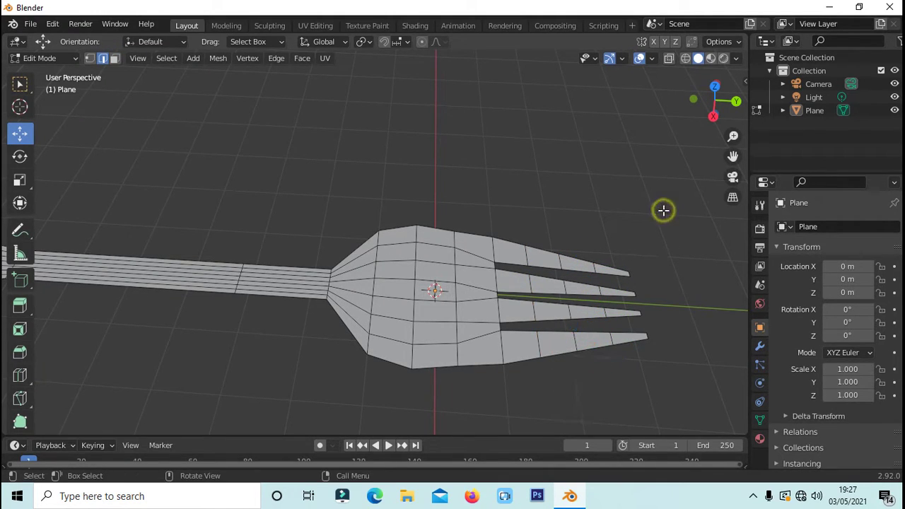
pyautogui.moveTo(664, 210); pyautogui.dragTo(658, 205, button='middle')
pyautogui.moveTo(692, 399); pyautogui.dragTo(627, 273)
pyautogui.click(672, 380)
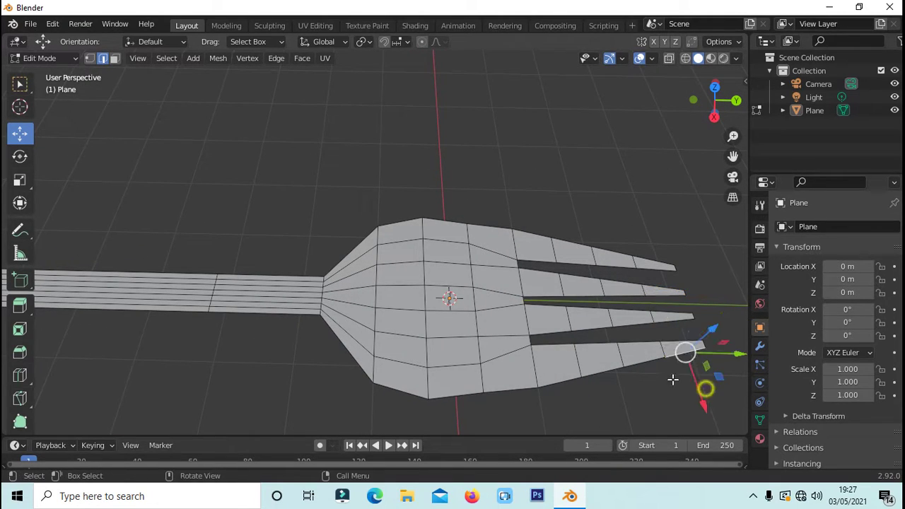
pyautogui.click(116, 60)
pyautogui.moveTo(711, 388); pyautogui.dragTo(502, 207)
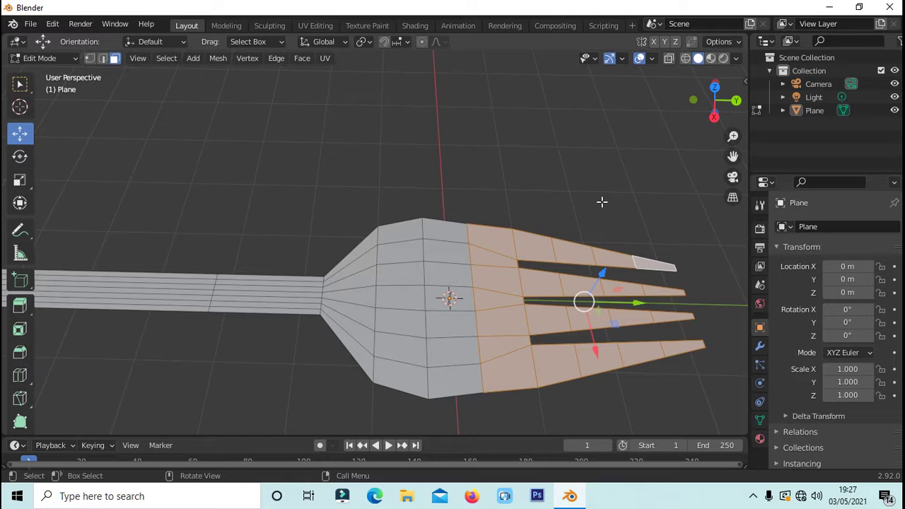
# From the right side view, Bend the selected tines and head front upward with Shift+W
pyautogui.press('KP_3')
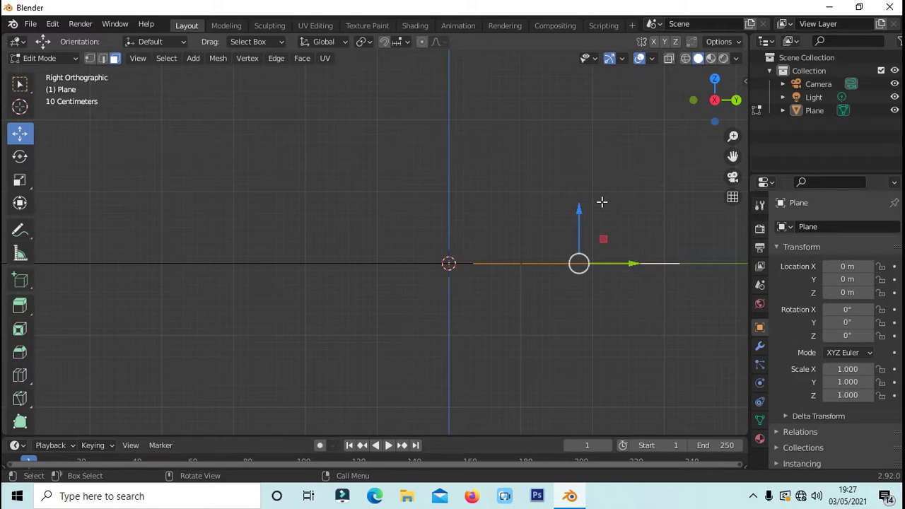
pyautogui.press('shift')
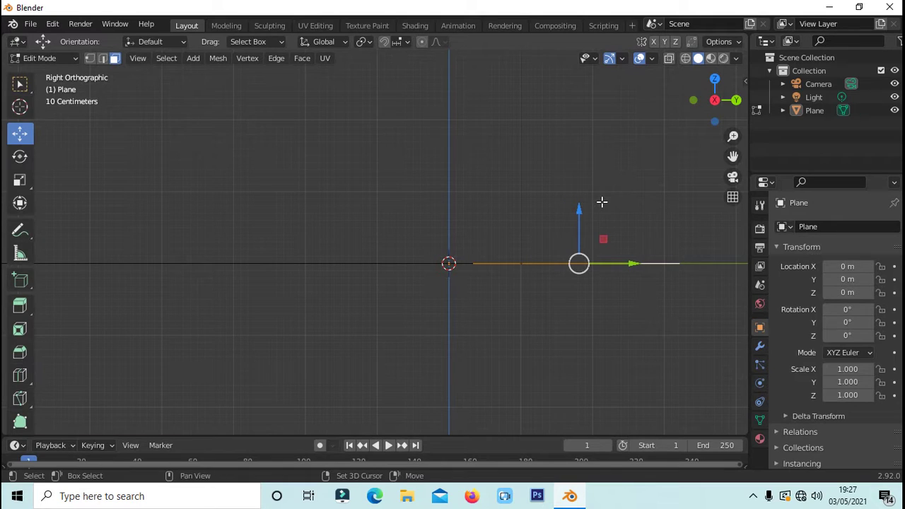
pyautogui.hotkey('shift', 'w')
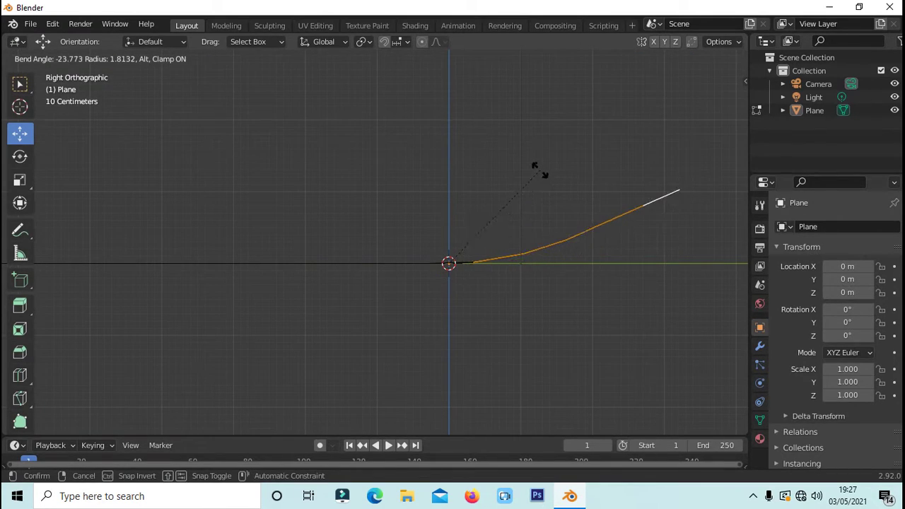
pyautogui.scroll(-2, 534, 162)
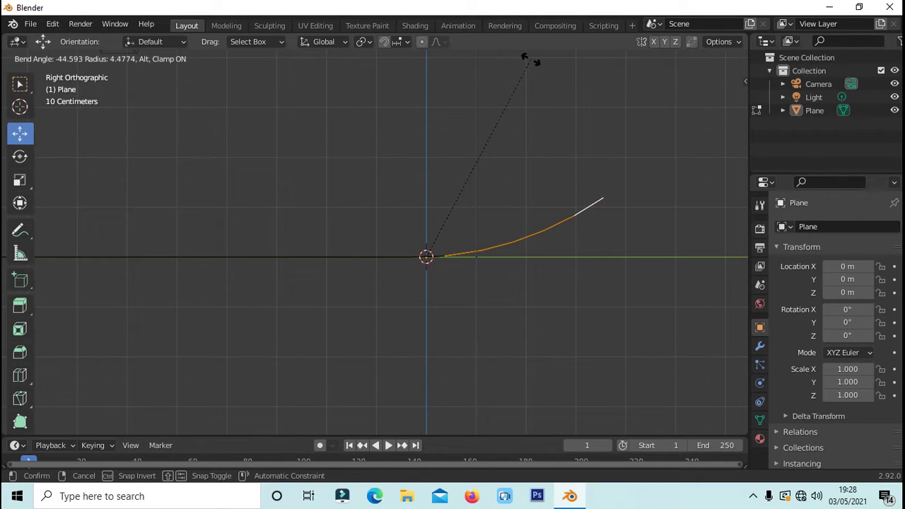
pyautogui.click(533, 61)
pyautogui.click(598, 125)
pyautogui.scroll(-1, 602, 134)
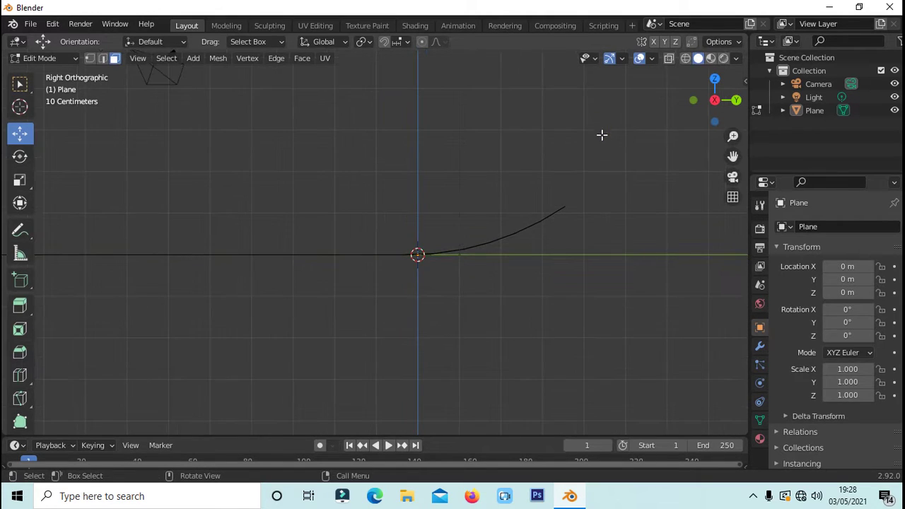
pyautogui.moveTo(602, 134)
pyautogui.mouseDown(button='middle')
pyautogui.moveTo(598, 182)
pyautogui.moveTo(651, 167)
pyautogui.moveTo(618, 143)
pyautogui.moveTo(598, 148)
pyautogui.moveTo(615, 163)
pyautogui.moveTo(529, 152)
pyautogui.moveTo(534, 166)
pyautogui.mouseUp(button='middle')
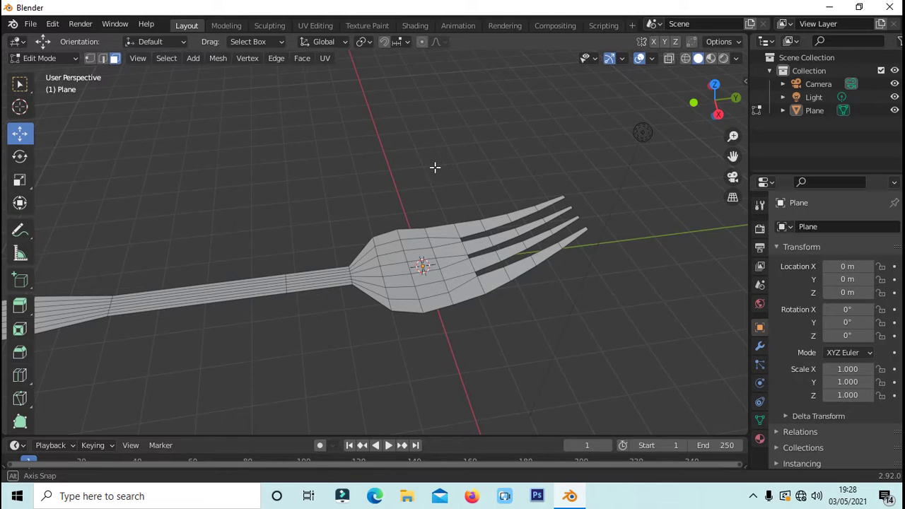
# In Edge select, pick the neck edge loop and lift it up along Z
pyautogui.moveTo(435, 168); pyautogui.dragTo(439, 164, button='middle')
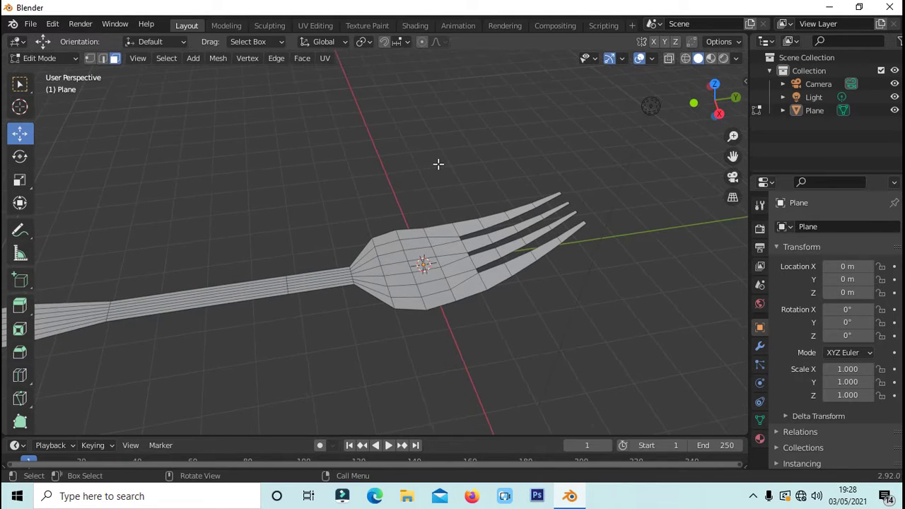
pyautogui.click(102, 59)
pyautogui.moveTo(315, 158); pyautogui.dragTo(307, 148, button='middle')
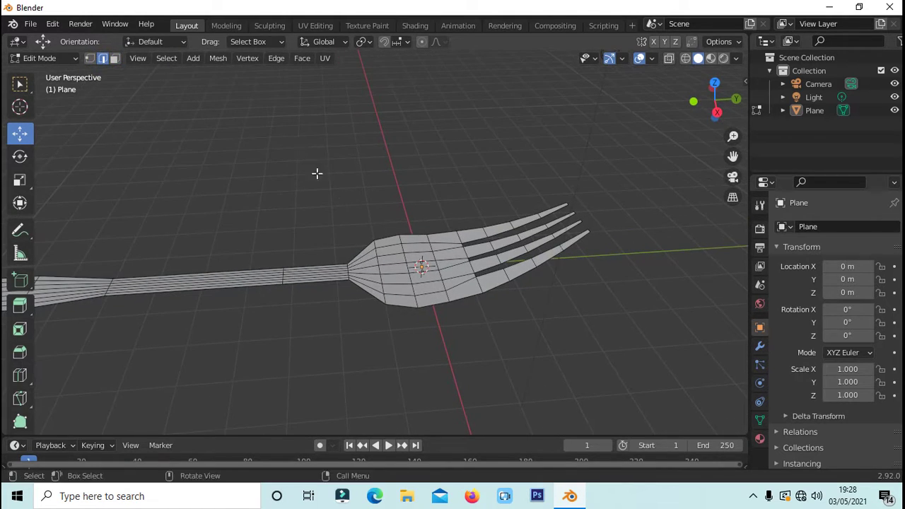
pyautogui.keyDown('alt'); pyautogui.click(377, 279); pyautogui.keyUp('alt')
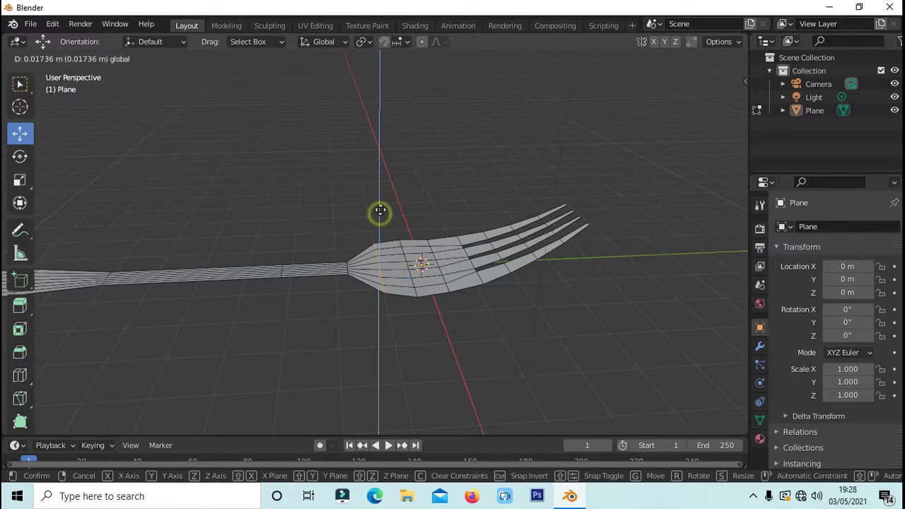
pyautogui.moveTo(377, 213); pyautogui.dragTo(317, 222)
pyautogui.moveTo(317, 222)
pyautogui.mouseDown(button='middle')
pyautogui.moveTo(322, 188)
pyautogui.moveTo(344, 243)
pyautogui.mouseUp(button='middle')
pyautogui.moveTo(379, 255); pyautogui.dragTo(356, 228)
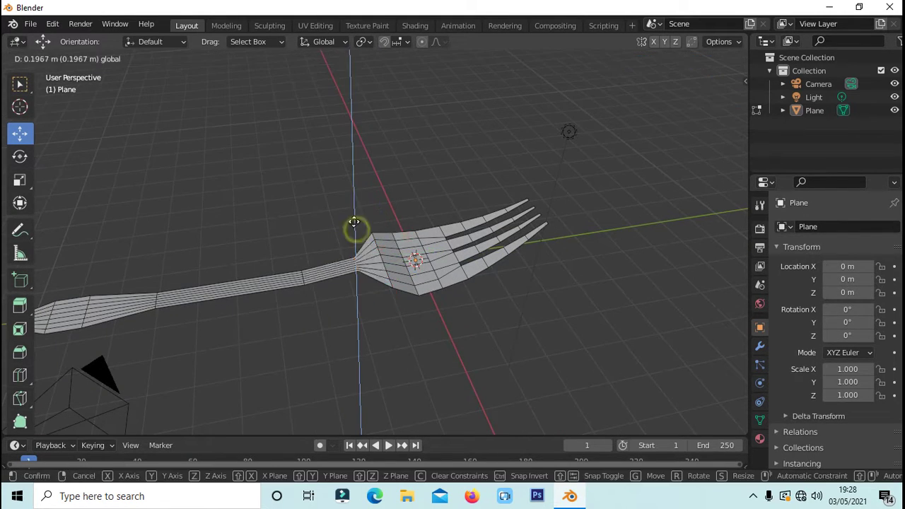
pyautogui.moveTo(356, 228)
pyautogui.mouseDown(button='middle')
pyautogui.moveTo(375, 158)
pyautogui.moveTo(304, 220)
pyautogui.mouseUp(button='middle')
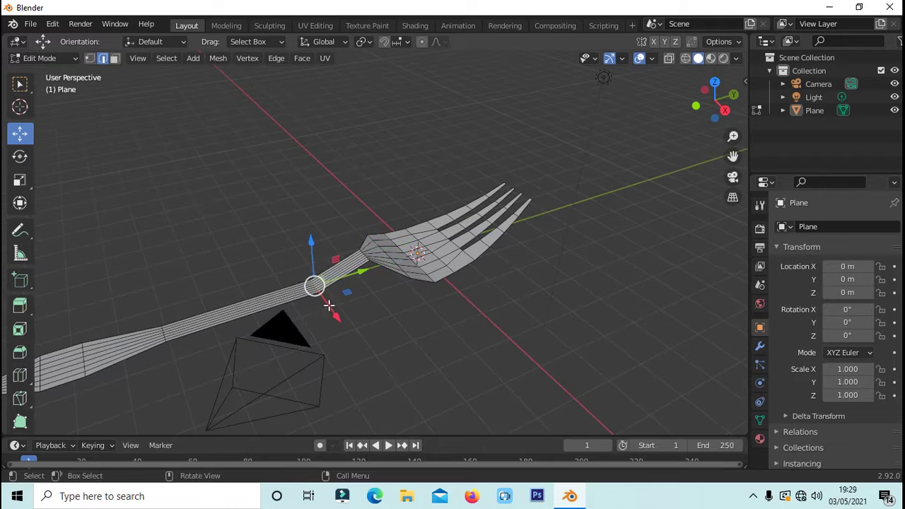
pyautogui.moveTo(304, 216); pyautogui.dragTo(311, 177)
pyautogui.moveTo(311, 177); pyautogui.dragTo(606, 234, button='middle')
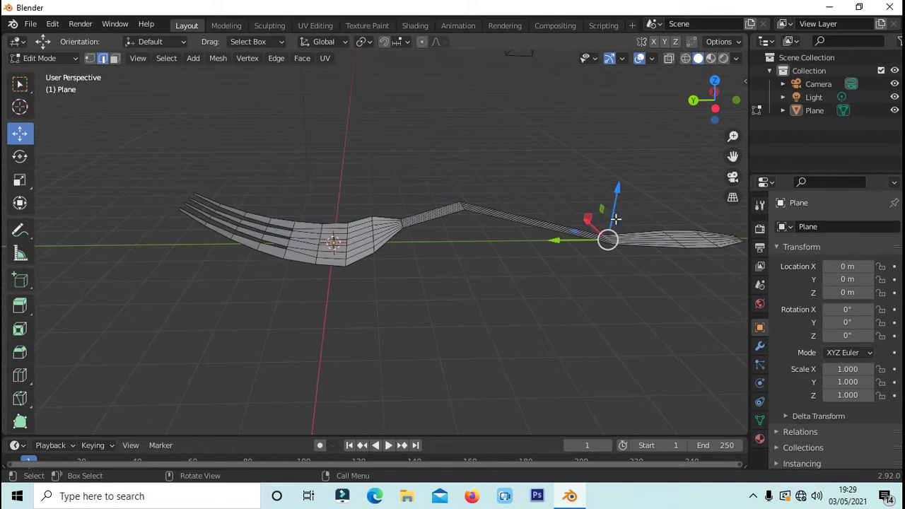
pyautogui.moveTo(609, 215); pyautogui.dragTo(616, 192)
# Fine-tune the neck loop's height and orbit around to check the fork's curved profile
pyautogui.moveTo(615, 192)
pyautogui.mouseDown(button='middle')
pyautogui.moveTo(434, 150)
pyautogui.moveTo(262, 162)
pyautogui.moveTo(530, 196)
pyautogui.moveTo(362, 191)
pyautogui.moveTo(398, 101)
pyautogui.mouseUp(button='middle')
pyautogui.moveTo(372, 186); pyautogui.dragTo(372, 183)
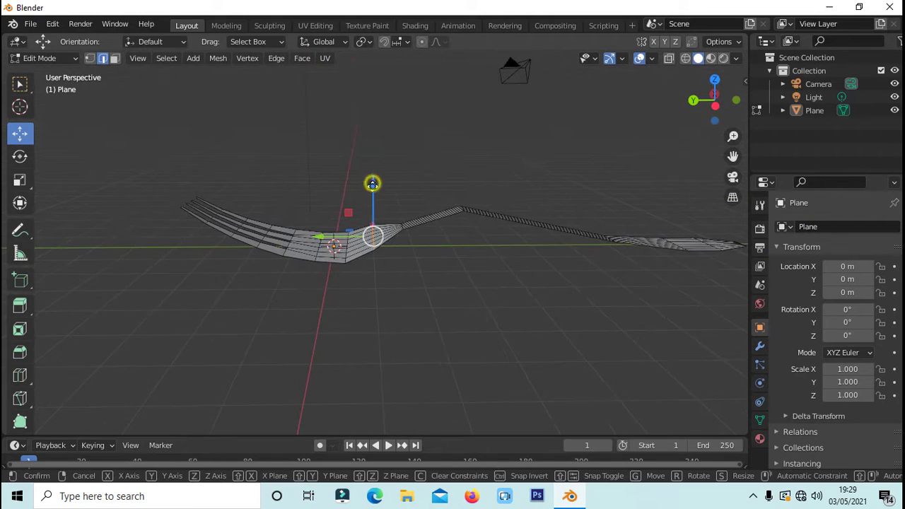
pyautogui.moveTo(372, 183)
pyautogui.mouseDown(button='middle')
pyautogui.moveTo(360, 290)
pyautogui.moveTo(347, 130)
pyautogui.mouseUp(button='middle')
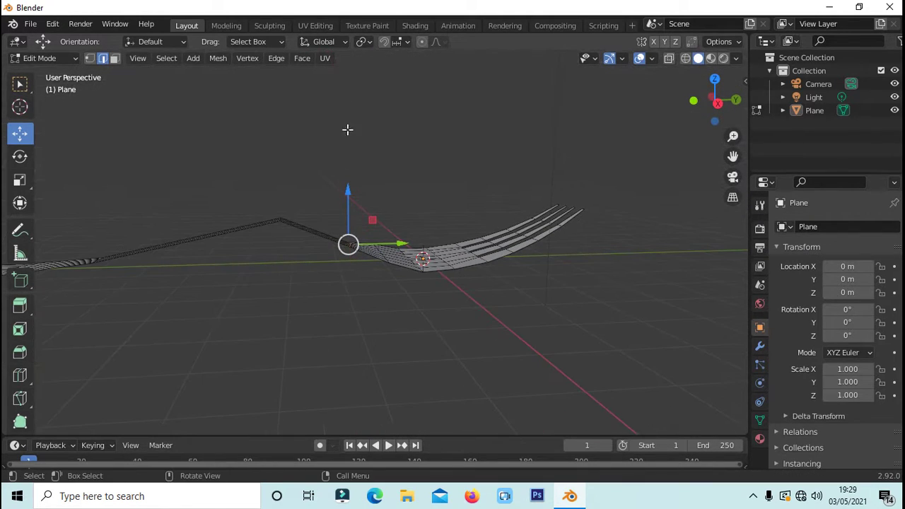
pyautogui.moveTo(348, 192); pyautogui.dragTo(354, 184)
pyautogui.moveTo(435, 169)
pyautogui.mouseDown(button='middle')
pyautogui.moveTo(625, 214)
pyautogui.moveTo(648, 198)
pyautogui.moveTo(545, 243)
pyautogui.moveTo(650, 234)
pyautogui.moveTo(594, 205)
pyautogui.moveTo(588, 241)
pyautogui.mouseUp(button='middle')
pyautogui.moveTo(516, 201); pyautogui.dragTo(520, 137, button='middle')
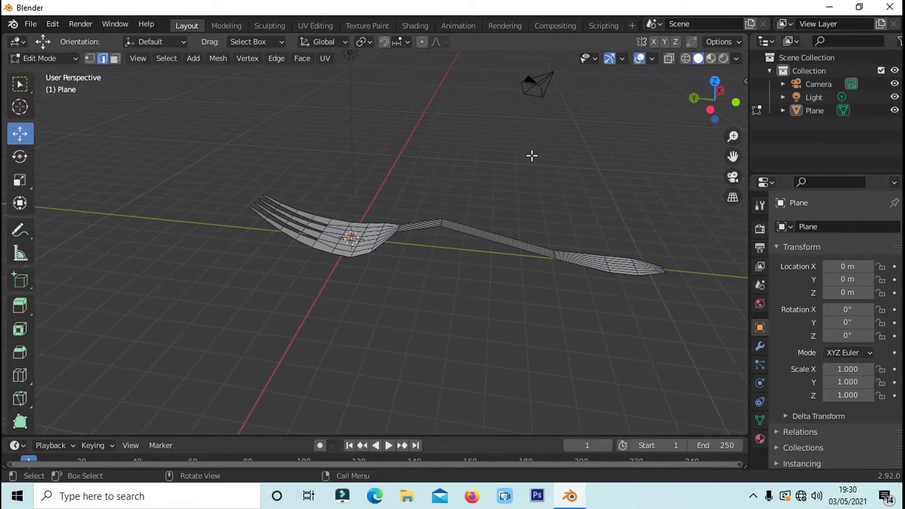
pyautogui.moveTo(531, 155); pyautogui.dragTo(517, 189, button='middle')
pyautogui.scroll(2, 525, 165)
pyautogui.scroll(1, 526, 176)
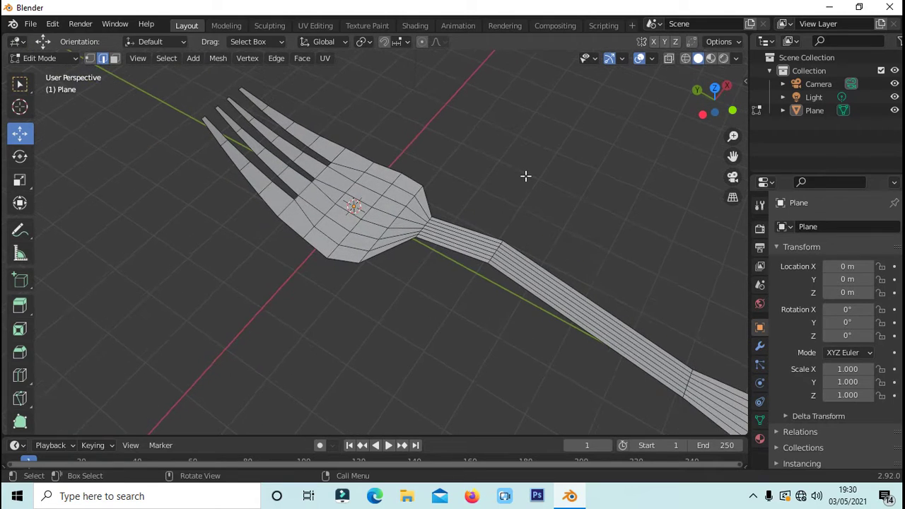
pyautogui.scroll(-2, 616, 224)
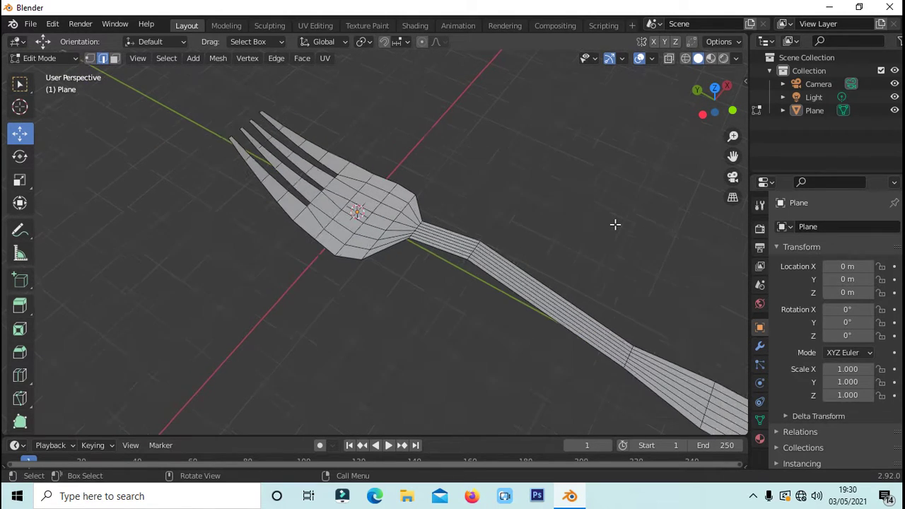
pyautogui.moveTo(616, 224); pyautogui.dragTo(626, 241, button='middle')
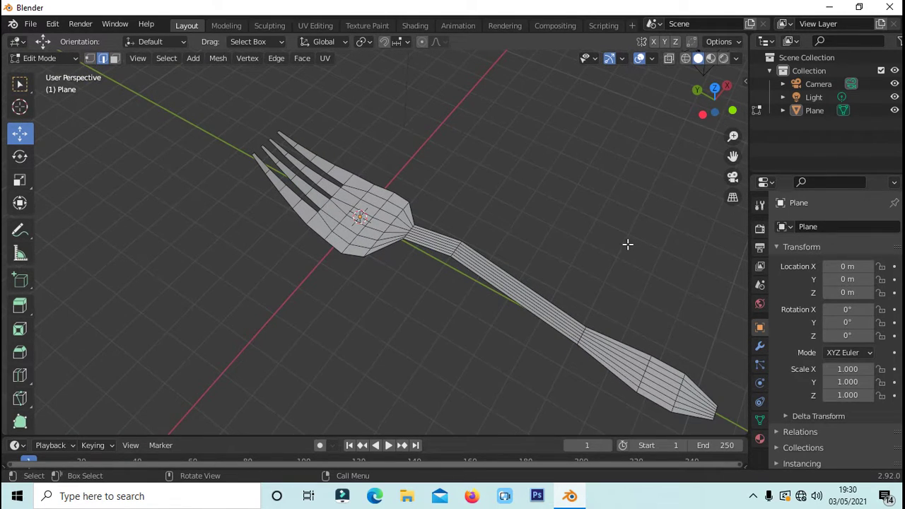
# Add a Solidify modifier to the fork and set its thickness to 0.25 m
pyautogui.click(761, 348)
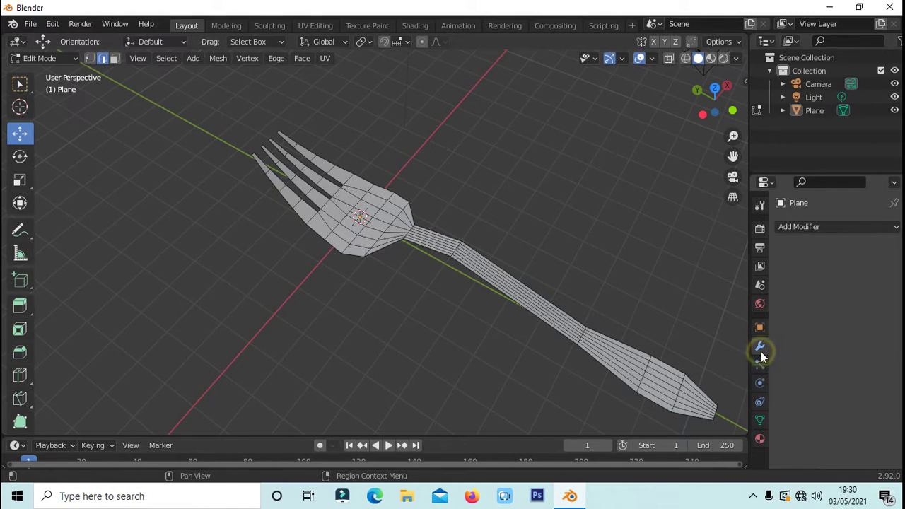
pyautogui.click(846, 229)
pyautogui.click(842, 227)
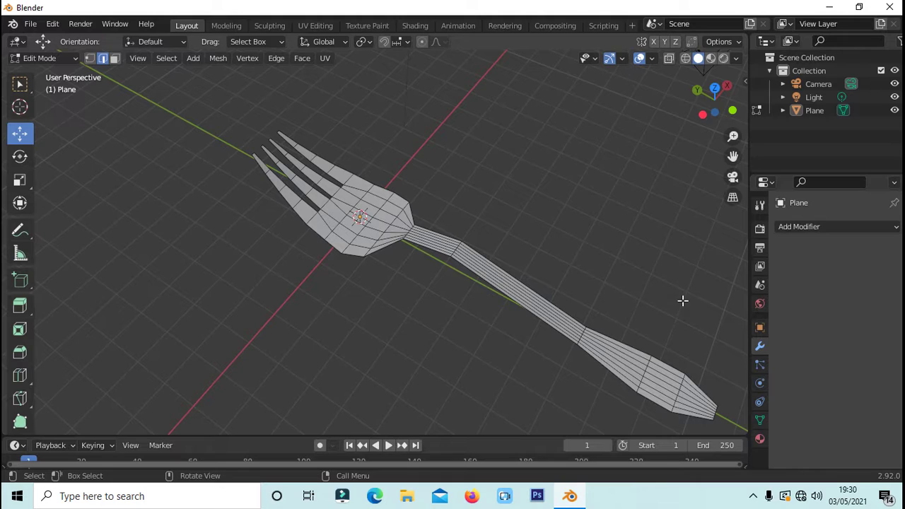
pyautogui.click(800, 226)
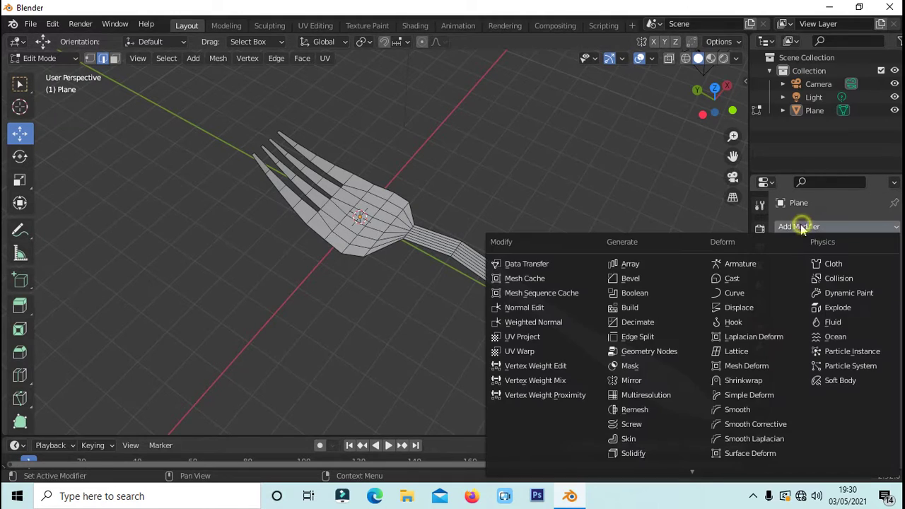
pyautogui.click(667, 453)
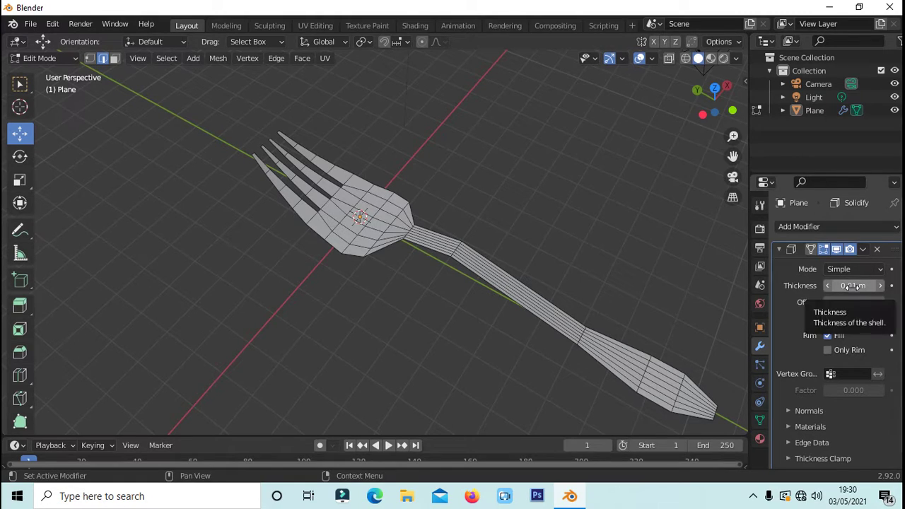
pyautogui.moveTo(853, 286); pyautogui.dragTo(888, 286)
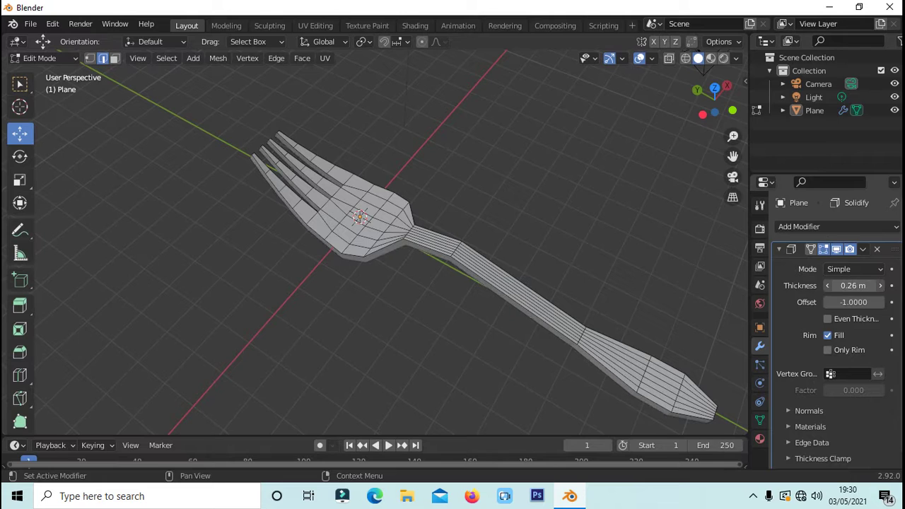
pyautogui.moveTo(545, 234); pyautogui.dragTo(550, 156, button='middle')
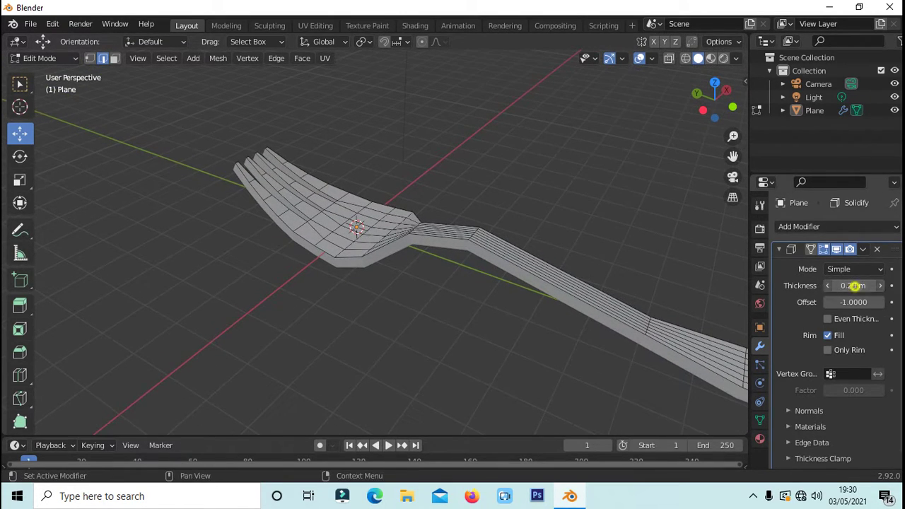
pyautogui.moveTo(854, 286)
pyautogui.mouseDown()
pyautogui.moveTo(839, 285)
pyautogui.moveTo(854, 286)
pyautogui.mouseUp()
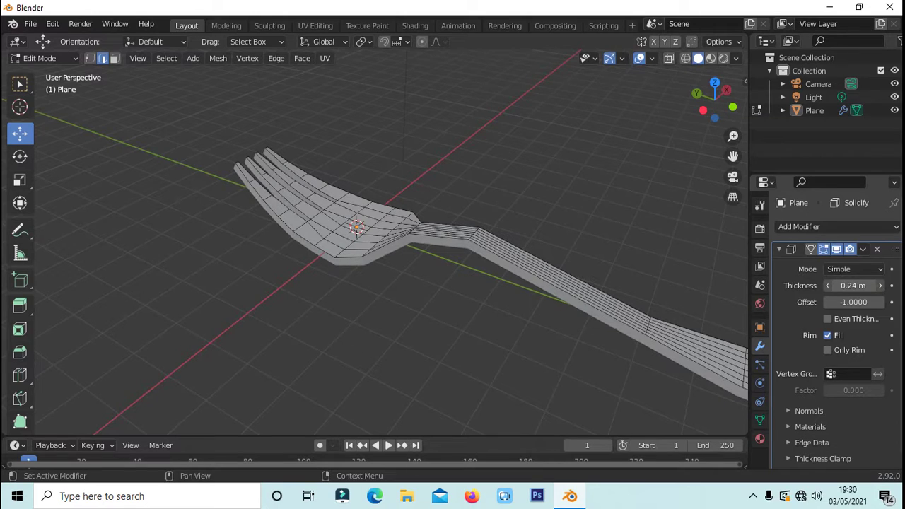
pyautogui.moveTo(636, 200); pyautogui.dragTo(97, 87, button='middle')
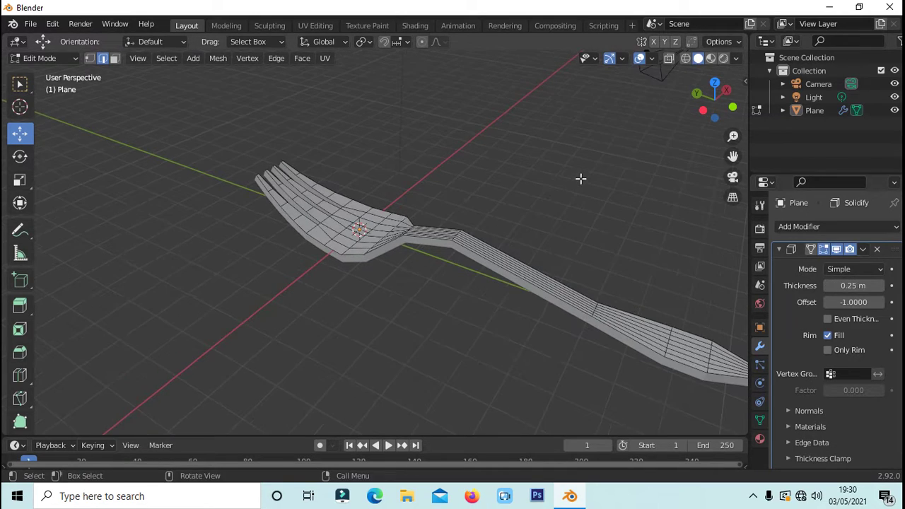
# Switch the fork to Object Mode and apply the Solidify modifier
pyautogui.click(43, 58)
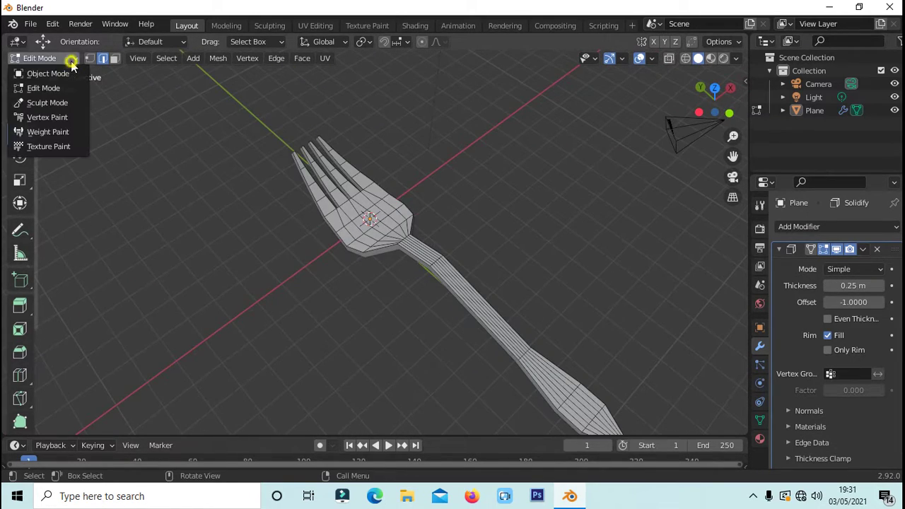
pyautogui.click(56, 75)
pyautogui.moveTo(452, 195); pyautogui.dragTo(437, 187, button='middle')
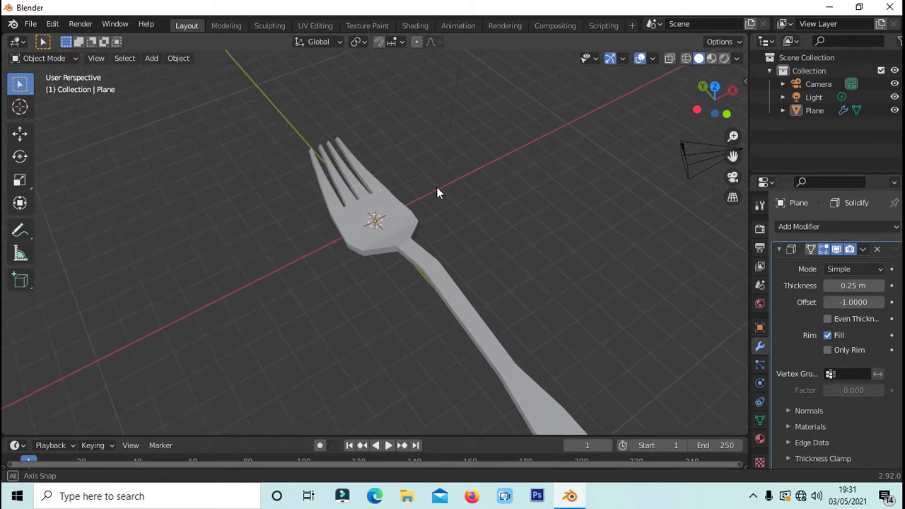
pyautogui.click(862, 250)
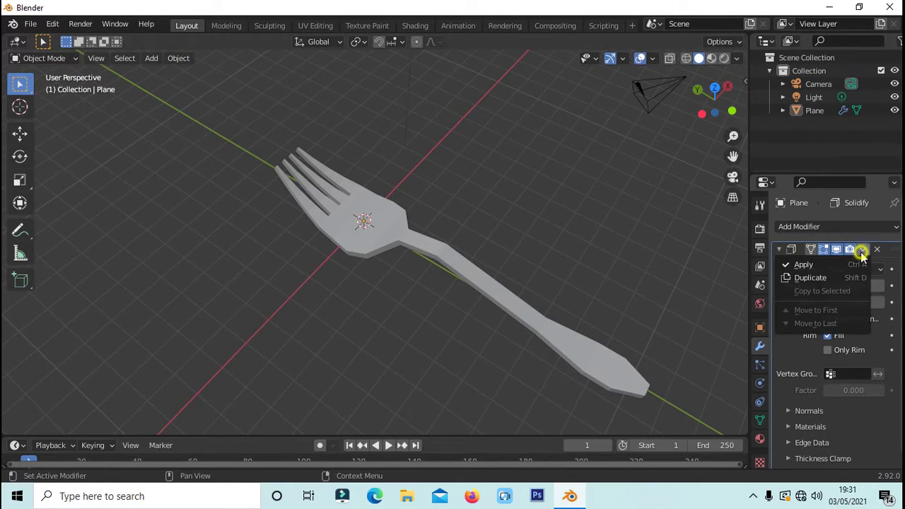
pyautogui.click(818, 269)
pyautogui.moveTo(608, 216)
pyautogui.mouseDown(button='middle')
pyautogui.moveTo(380, 203)
pyautogui.moveTo(539, 194)
pyautogui.moveTo(608, 205)
pyautogui.moveTo(491, 198)
pyautogui.moveTo(481, 208)
pyautogui.moveTo(542, 148)
pyautogui.moveTo(552, 171)
pyautogui.moveTo(592, 196)
pyautogui.mouseUp(button='middle')
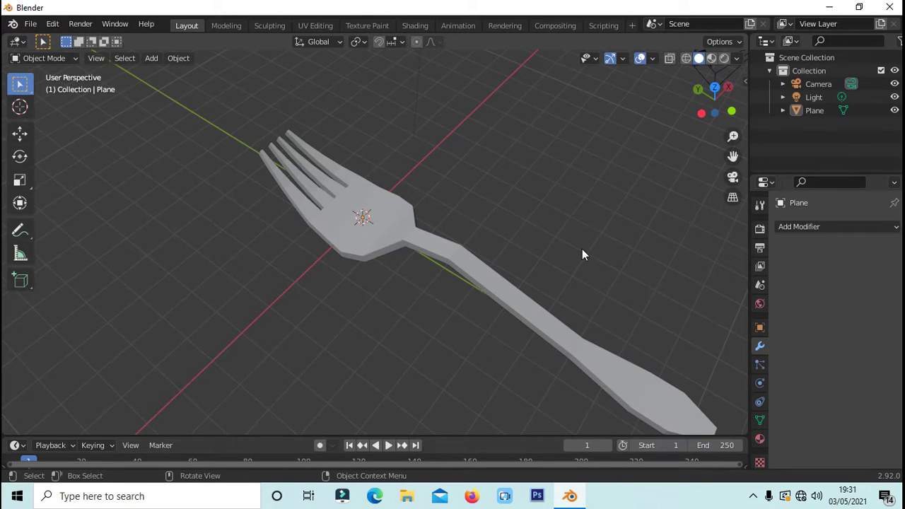
# Add a Subdivision Surface modifier with Levels Viewport set to 3
pyautogui.scroll(-2, 582, 250)
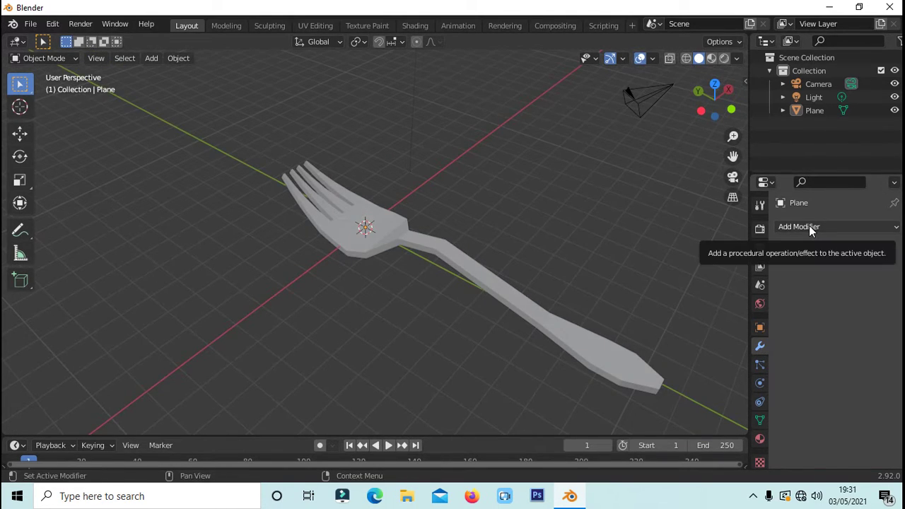
pyautogui.click(809, 226)
pyautogui.scroll(-2, 651, 440)
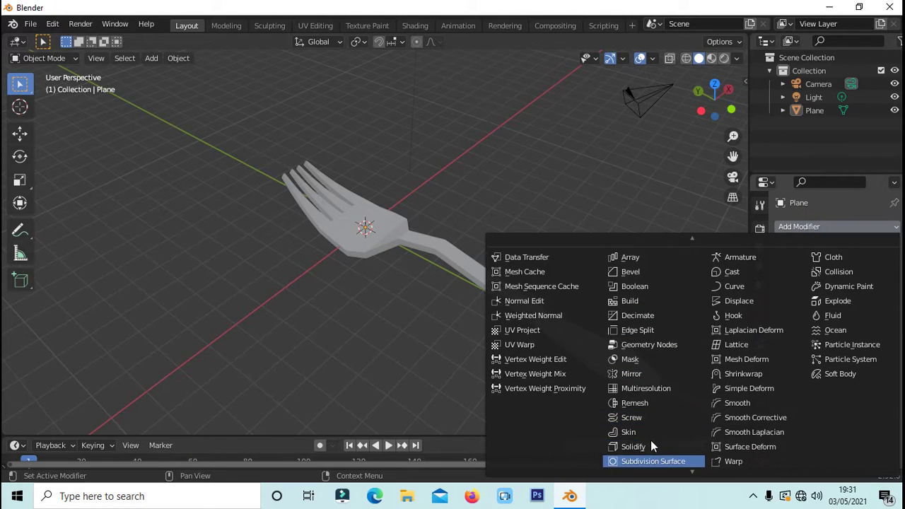
pyautogui.scroll(-2, 650, 444)
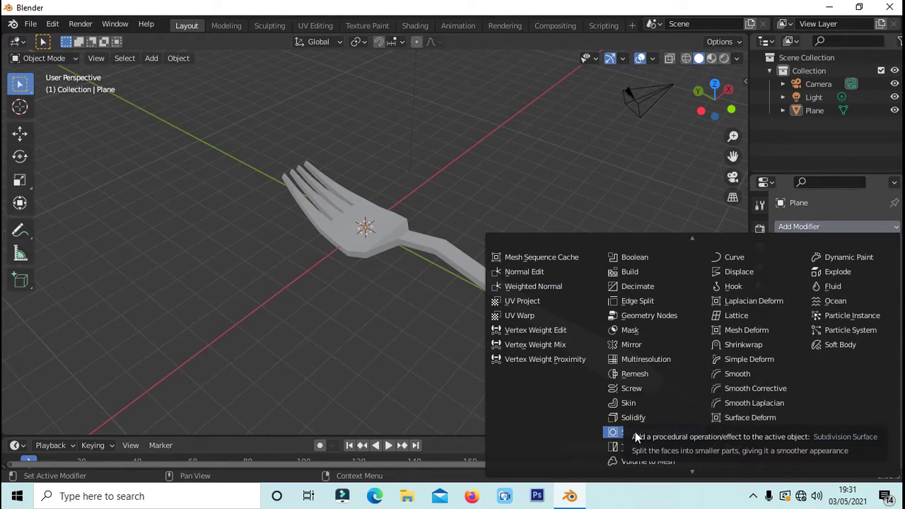
pyautogui.click(620, 433)
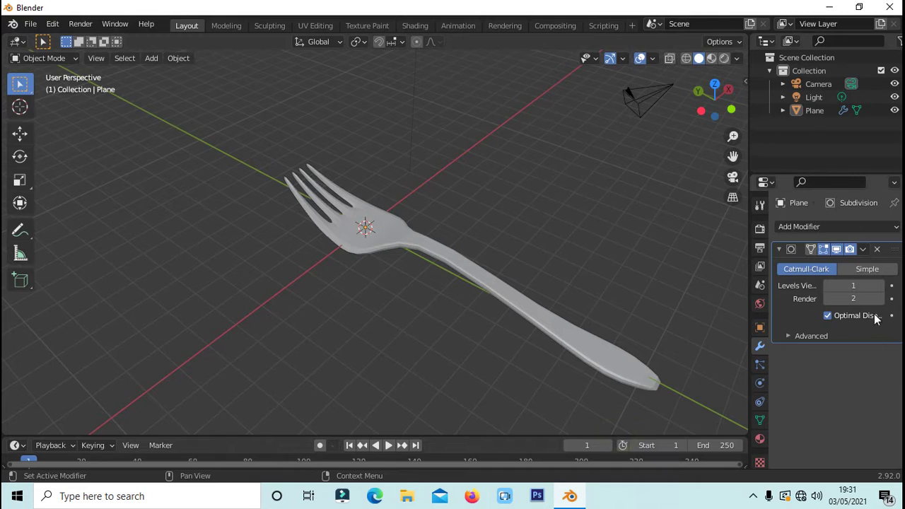
pyautogui.moveTo(531, 202); pyautogui.dragTo(535, 220, button='middle')
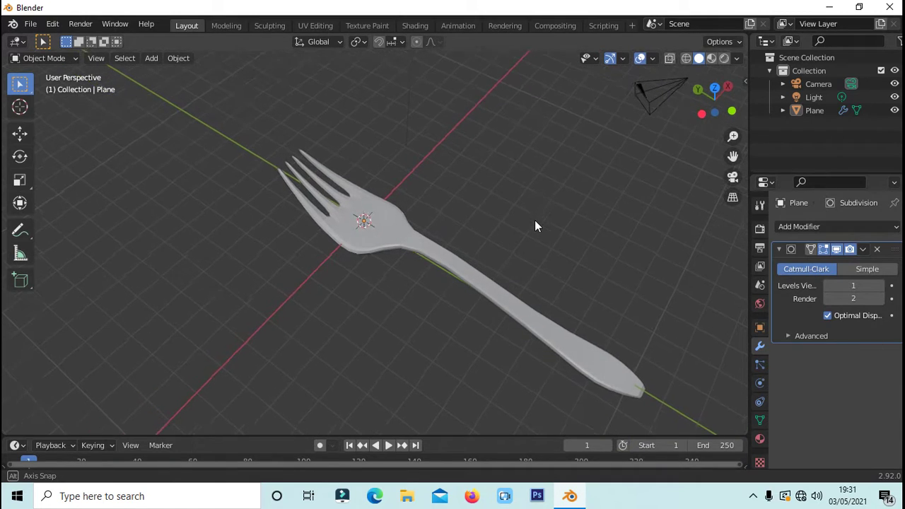
pyautogui.click(867, 285)
pyautogui.write('3')
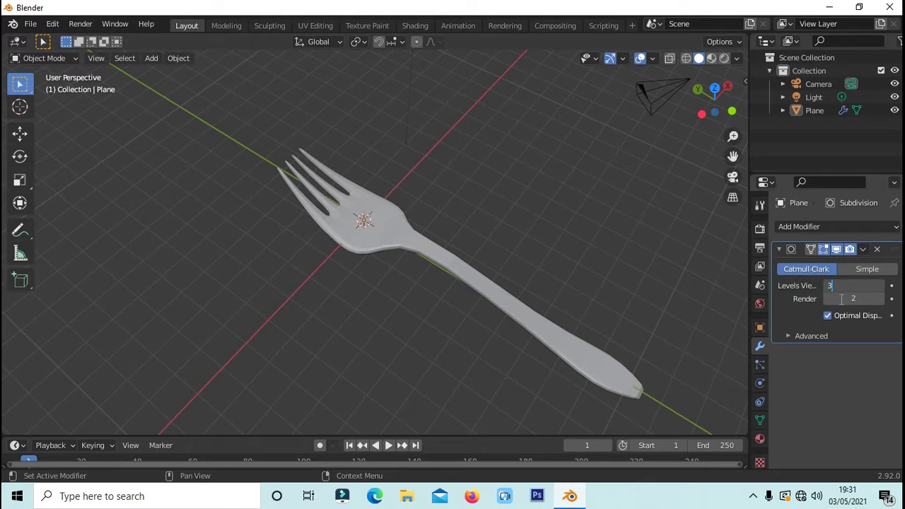
pyautogui.press('Return')
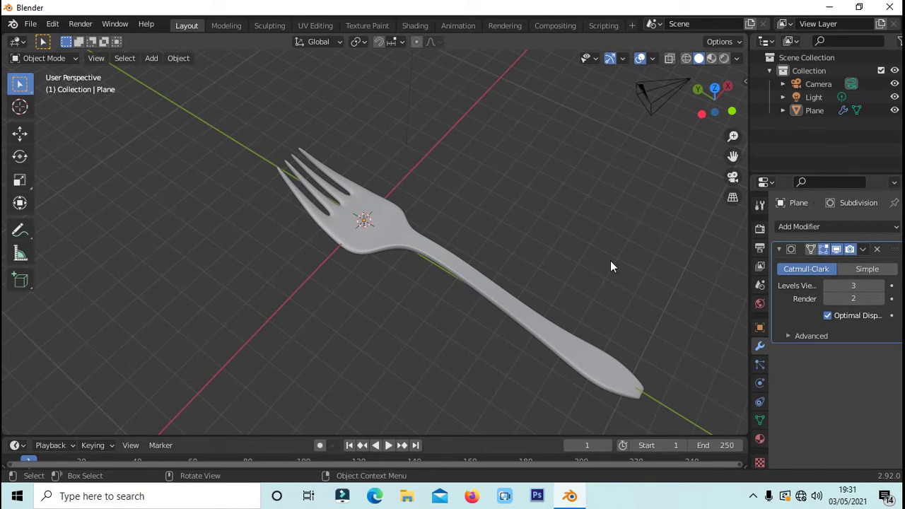
# Inspect the smoothed fork up close, then turn off the subdivision's viewport display
pyautogui.moveTo(610, 260)
pyautogui.mouseDown(button='middle')
pyautogui.moveTo(530, 243)
pyautogui.moveTo(516, 271)
pyautogui.moveTo(520, 298)
pyautogui.moveTo(528, 287)
pyautogui.moveTo(528, 307)
pyautogui.moveTo(552, 267)
pyautogui.moveTo(553, 283)
pyautogui.moveTo(493, 283)
pyautogui.moveTo(481, 303)
pyautogui.moveTo(471, 300)
pyautogui.mouseUp(button='middle')
pyautogui.moveTo(503, 192); pyautogui.dragTo(493, 282, button='middle')
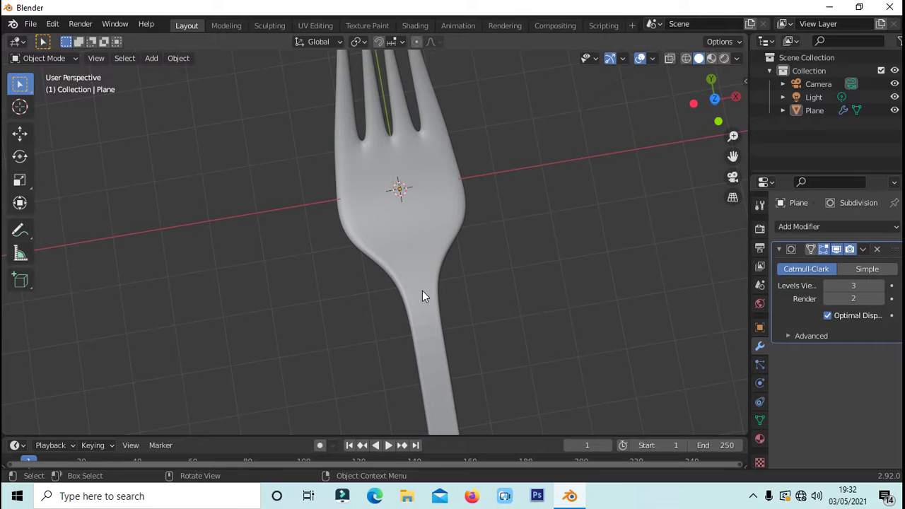
pyautogui.moveTo(422, 290); pyautogui.dragTo(437, 293, button='middle')
pyautogui.click(851, 249)
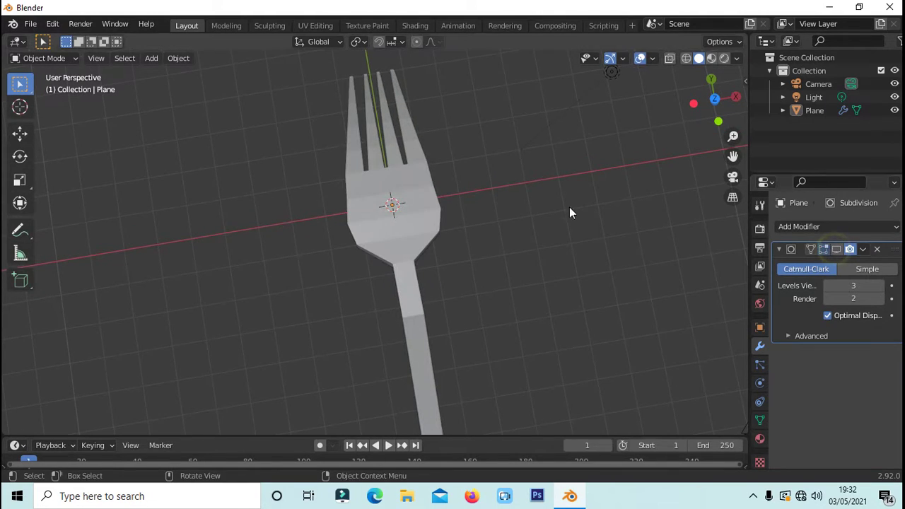
# Enter Edit Mode with Face select and box-select faces at the fork's neck
pyautogui.click(58, 59)
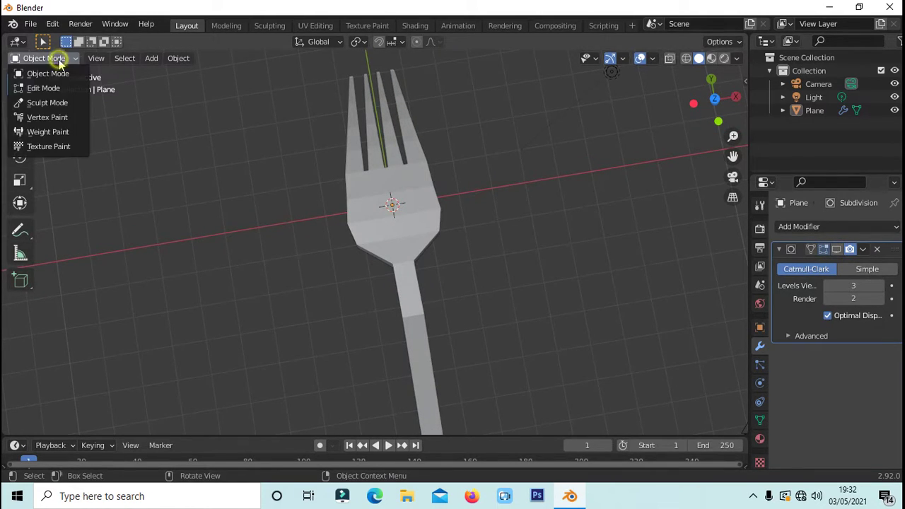
pyautogui.click(59, 89)
pyautogui.moveTo(598, 269); pyautogui.dragTo(581, 269, button='middle')
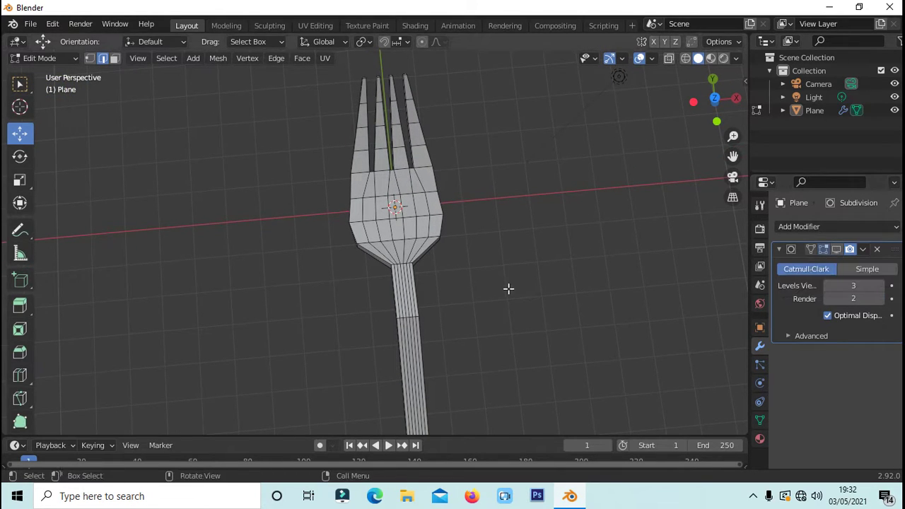
pyautogui.moveTo(509, 289)
pyautogui.mouseDown(button='middle')
pyautogui.moveTo(568, 239)
pyautogui.moveTo(576, 184)
pyautogui.moveTo(517, 279)
pyautogui.mouseUp(button='middle')
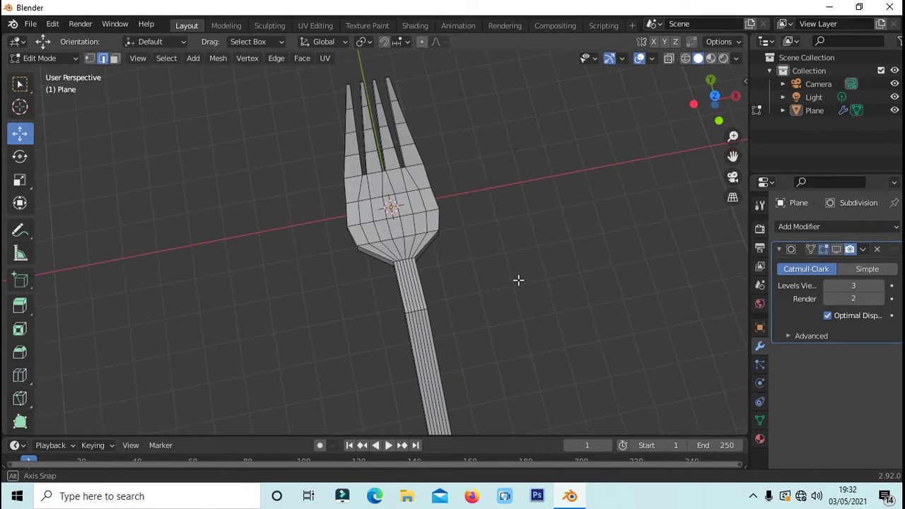
pyautogui.click(114, 60)
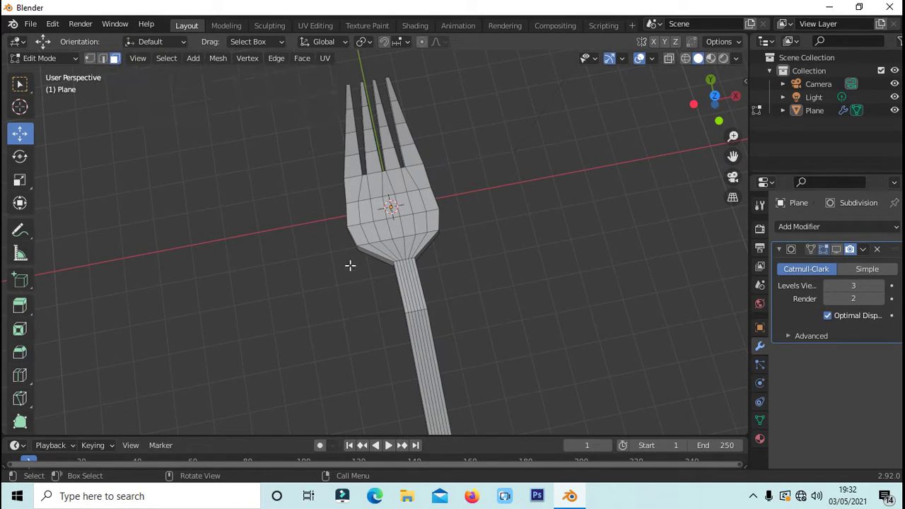
pyautogui.moveTo(379, 268); pyautogui.dragTo(424, 290)
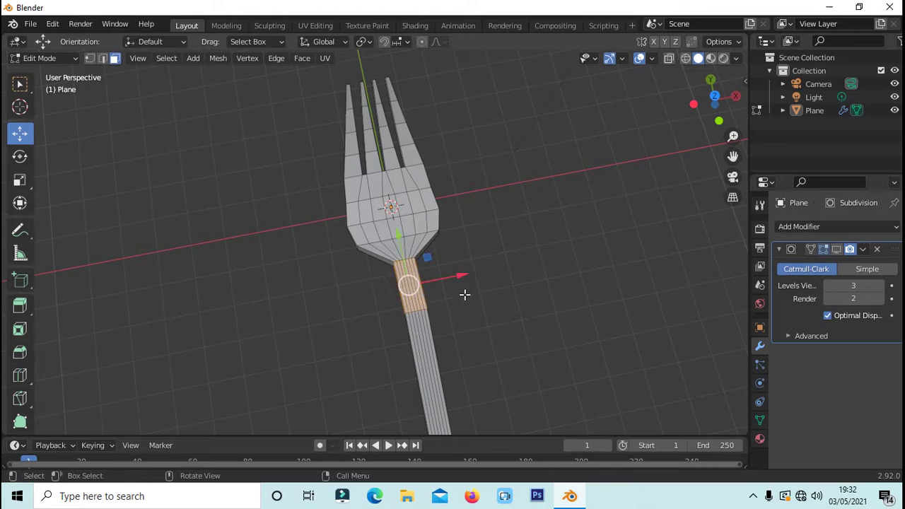
# Refine the selection to the neck's face band plus the sloped face above it
pyautogui.moveTo(465, 295)
pyautogui.mouseDown(button='middle')
pyautogui.moveTo(485, 234)
pyautogui.moveTo(501, 118)
pyautogui.moveTo(460, 52)
pyautogui.moveTo(370, 103)
pyautogui.mouseUp(button='middle')
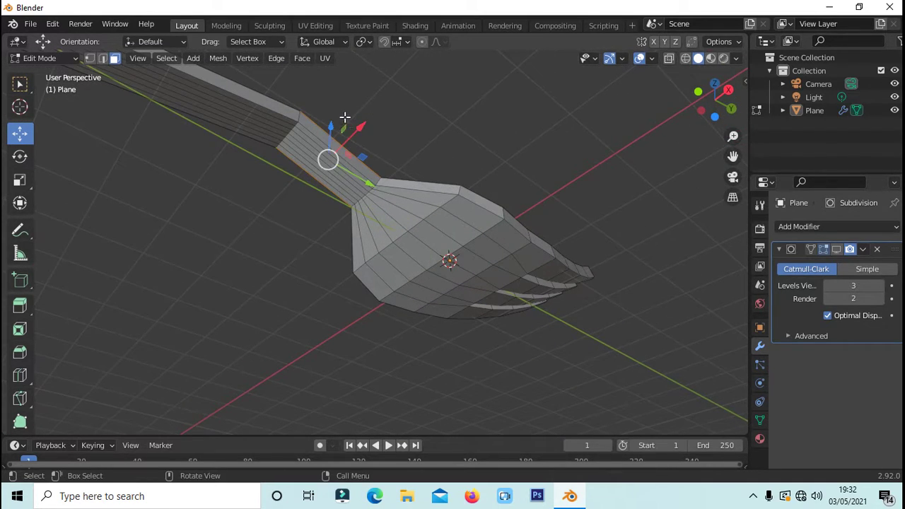
pyautogui.moveTo(343, 118); pyautogui.dragTo(306, 188)
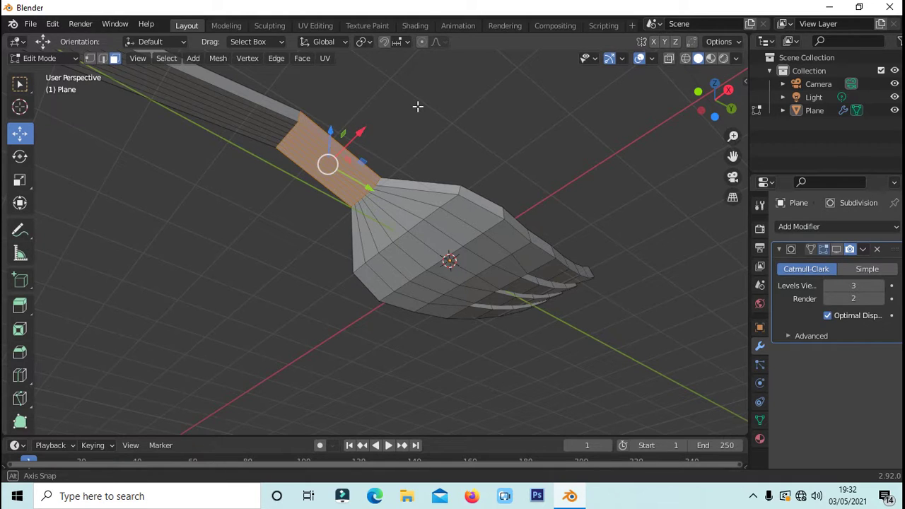
pyautogui.moveTo(417, 107); pyautogui.dragTo(492, 245, button='middle')
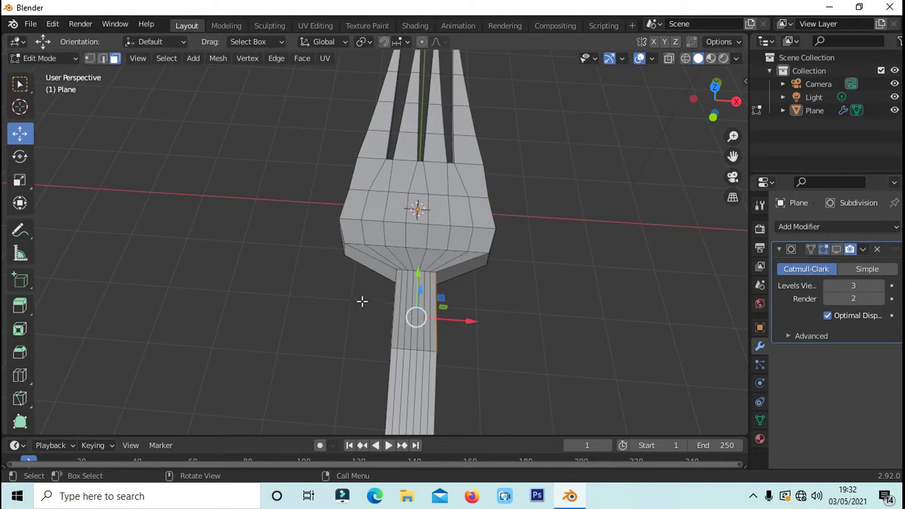
pyautogui.moveTo(401, 297); pyautogui.dragTo(493, 313)
pyautogui.moveTo(495, 314)
pyautogui.mouseDown(button='middle')
pyautogui.moveTo(498, 180)
pyautogui.moveTo(585, 198)
pyautogui.moveTo(440, 187)
pyautogui.mouseUp(button='middle')
pyautogui.keyDown('shift'); pyautogui.moveTo(439, 179); pyautogui.dragTo(479, 251); pyautogui.keyUp('shift')
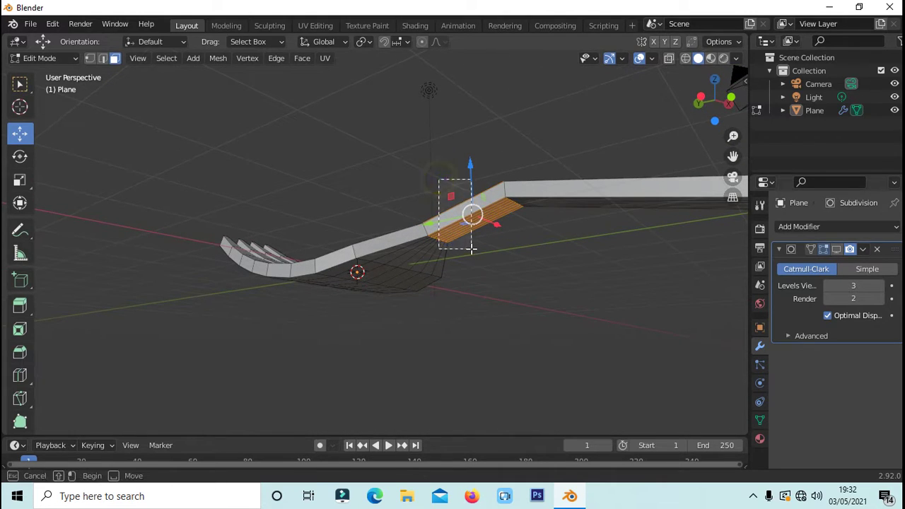
pyautogui.hotkey('ctrl', 'z')
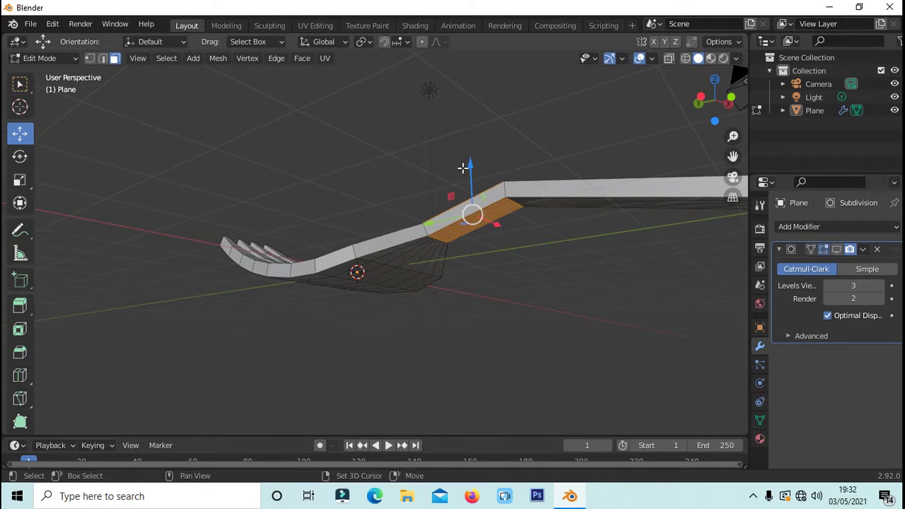
pyautogui.keyDown('shift'); pyautogui.moveTo(456, 162); pyautogui.dragTo(487, 247); pyautogui.keyUp('shift')
pyautogui.moveTo(543, 130); pyautogui.dragTo(448, 283, button='middle')
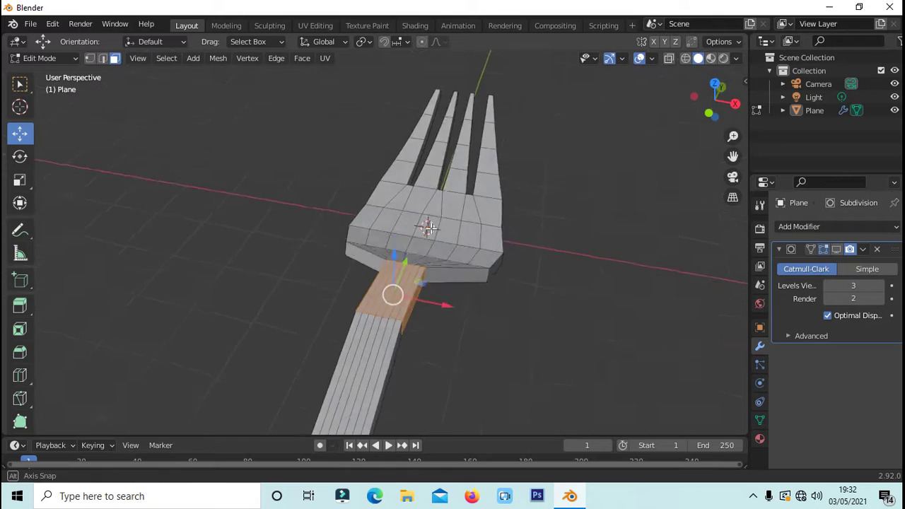
# Show the subdivision in edit mode, scale the neck band to 0.74, and deselect
pyautogui.click(837, 249)
pyautogui.moveTo(687, 210)
pyautogui.mouseDown(button='middle')
pyautogui.moveTo(626, 214)
pyautogui.moveTo(620, 241)
pyautogui.mouseUp(button='middle')
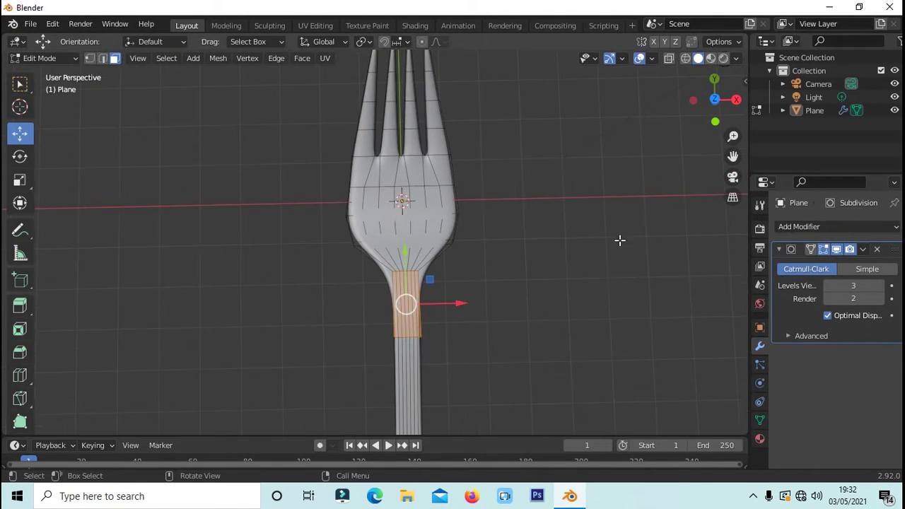
pyautogui.press('s')
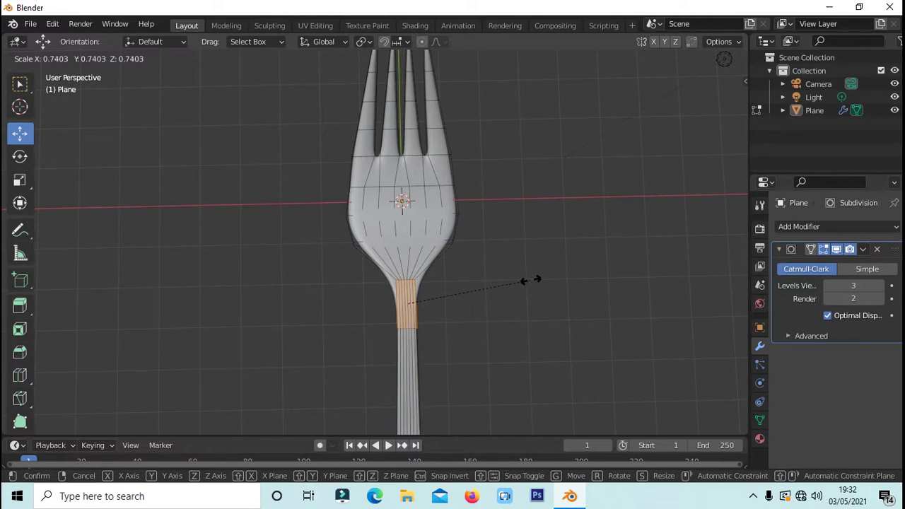
pyautogui.click(537, 281)
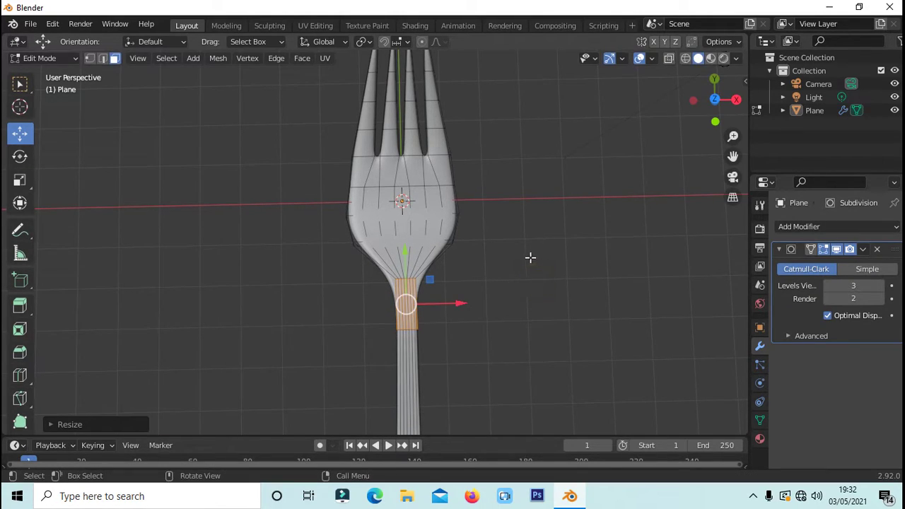
pyautogui.click(531, 257)
pyautogui.click(63, 58)
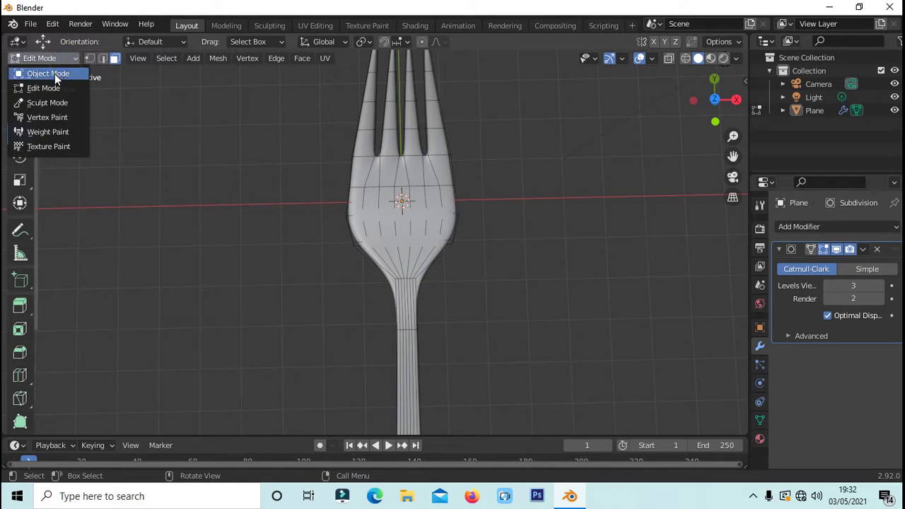
# In Edit Mode, box-select the edge loop near the fork's handle end and scale it down
pyautogui.click(54, 73)
pyautogui.moveTo(602, 295)
pyautogui.mouseDown(button='middle')
pyautogui.moveTo(610, 324)
pyautogui.moveTo(638, 325)
pyautogui.moveTo(631, 302)
pyautogui.mouseUp(button='middle')
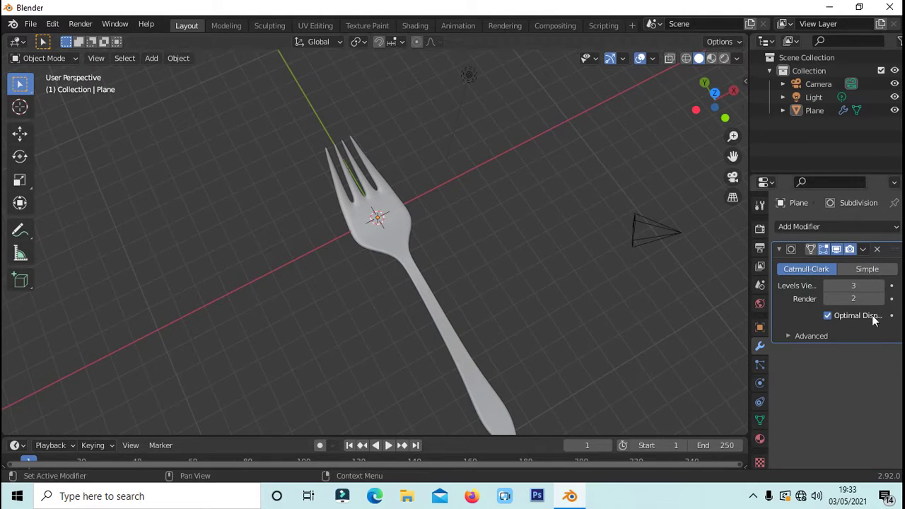
pyautogui.click(70, 58)
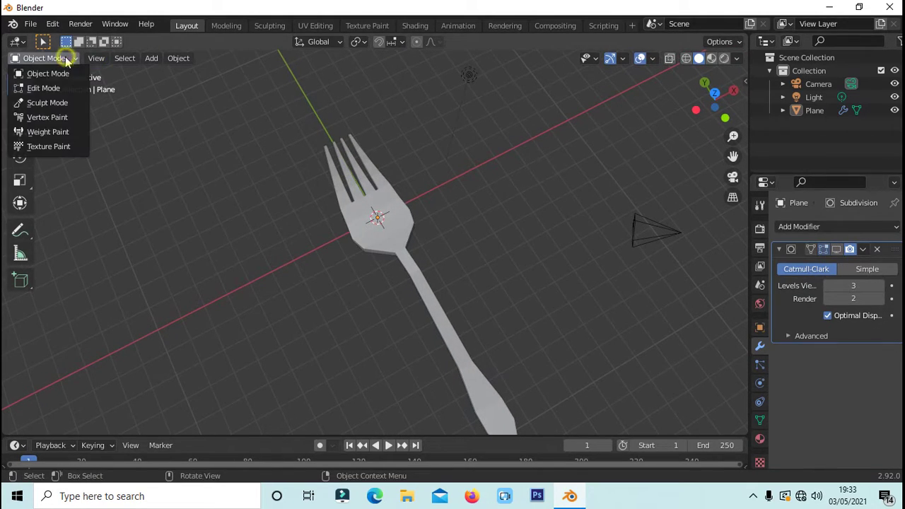
pyautogui.click(52, 84)
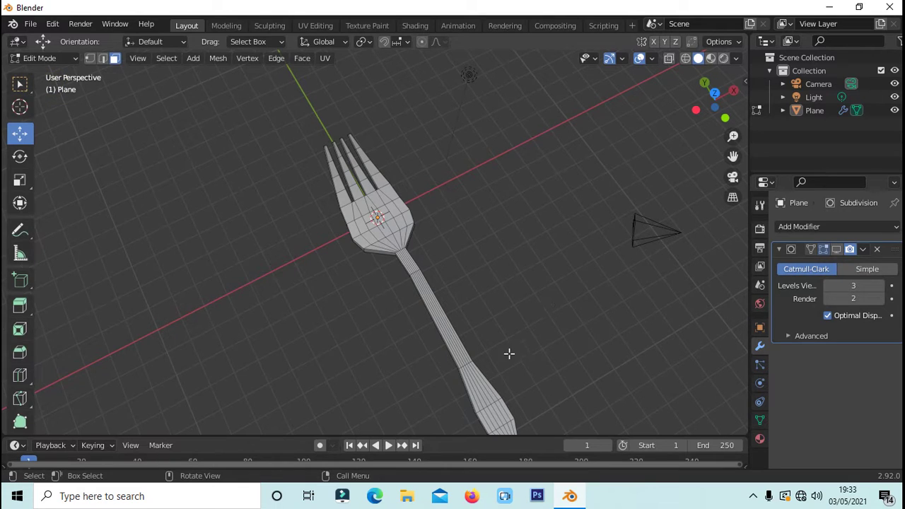
pyautogui.click(459, 383)
pyautogui.moveTo(539, 361); pyautogui.dragTo(366, 180, button='middle')
pyautogui.moveTo(236, 151); pyautogui.dragTo(263, 203)
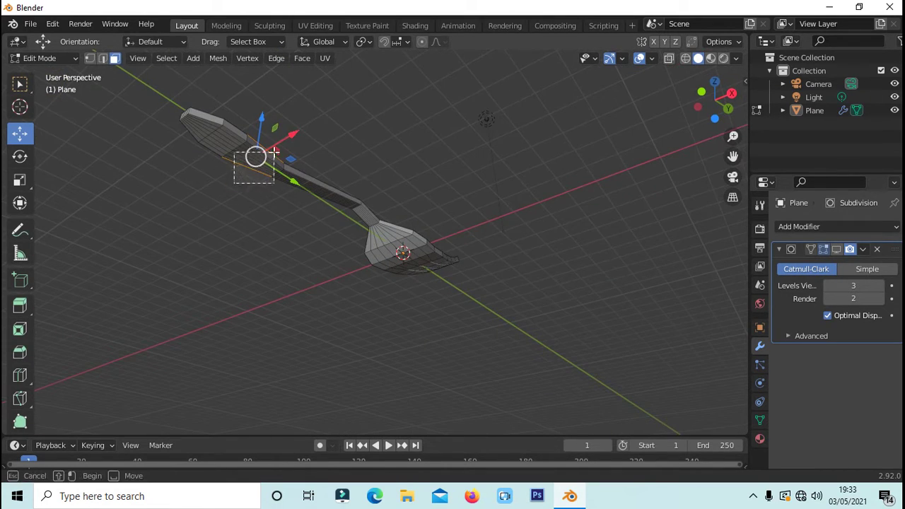
pyautogui.moveTo(360, 148)
pyautogui.mouseDown(button='middle')
pyautogui.moveTo(596, 205)
pyautogui.moveTo(516, 236)
pyautogui.moveTo(592, 285)
pyautogui.moveTo(76, 56)
pyautogui.mouseUp(button='middle')
pyautogui.press('s')
pyautogui.click(607, 280)
pyautogui.press('Tab')
# Reselect the handle-end vertices, shrink them to about 0.94, and return to Object Mode
pyautogui.moveTo(283, 212)
pyautogui.mouseDown(button='middle')
pyautogui.moveTo(413, 280)
pyautogui.moveTo(480, 348)
pyautogui.mouseUp(button='middle')
pyautogui.click(43, 58)
pyautogui.click(43, 87)
pyautogui.moveTo(426, 351); pyautogui.dragTo(479, 367)
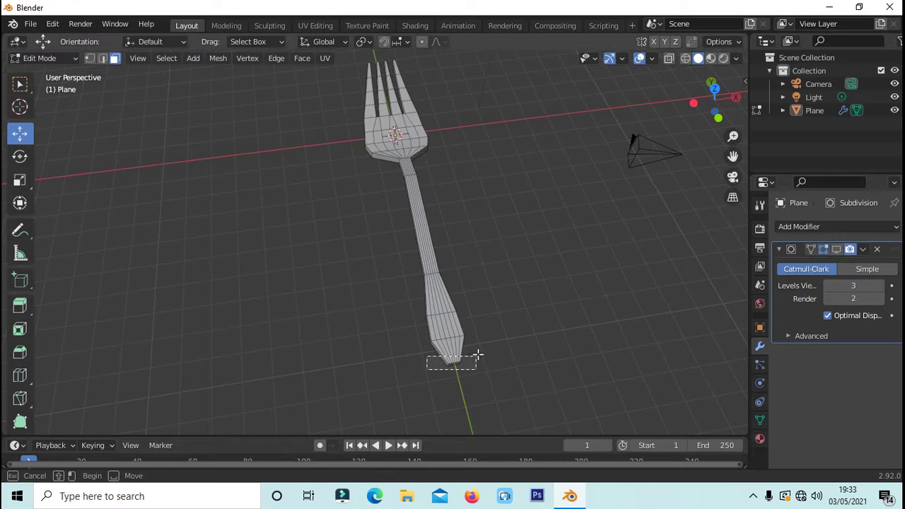
pyautogui.moveTo(479, 368); pyautogui.dragTo(437, 101, button='middle')
pyautogui.moveTo(531, 89)
pyautogui.mouseDown(button='middle')
pyautogui.moveTo(392, 218)
pyautogui.moveTo(488, 307)
pyautogui.moveTo(662, 214)
pyautogui.mouseUp(button='middle')
pyautogui.press('s')
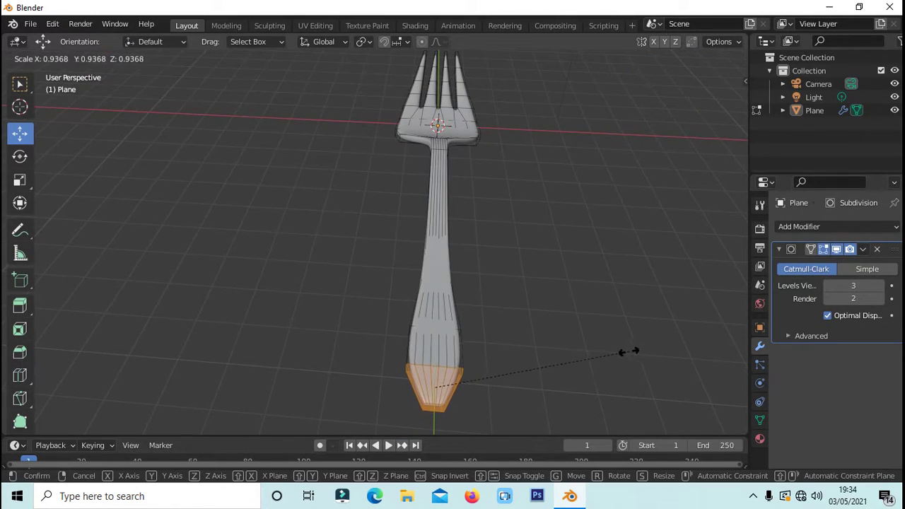
pyautogui.click(612, 352)
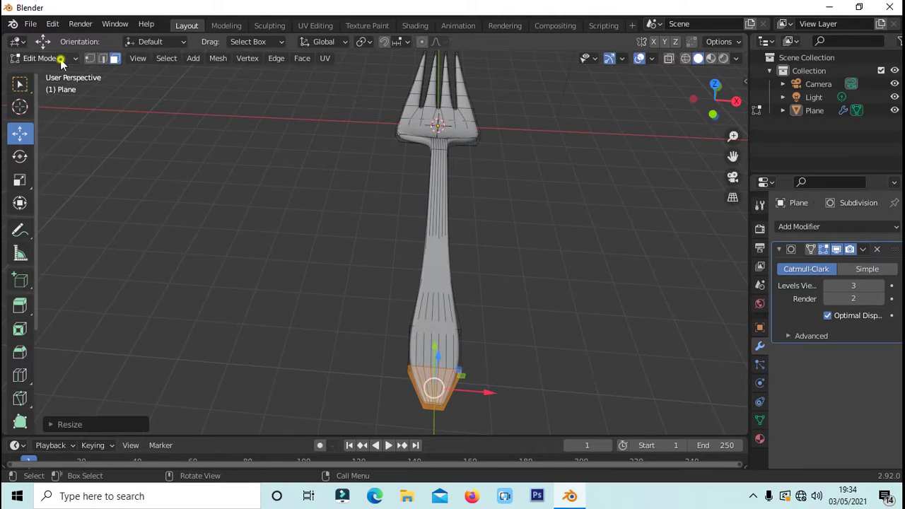
pyautogui.press('Tab')
pyautogui.moveTo(613, 351)
pyautogui.mouseDown(button='middle')
pyautogui.moveTo(503, 272)
pyautogui.moveTo(502, 312)
pyautogui.moveTo(491, 271)
pyautogui.moveTo(456, 268)
pyautogui.moveTo(347, 200)
pyautogui.moveTo(303, 224)
pyautogui.moveTo(260, 209)
pyautogui.moveTo(253, 137)
pyautogui.moveTo(231, 146)
pyautogui.moveTo(287, 196)
pyautogui.moveTo(297, 233)
pyautogui.moveTo(595, 173)
pyautogui.mouseUp(button='middle')
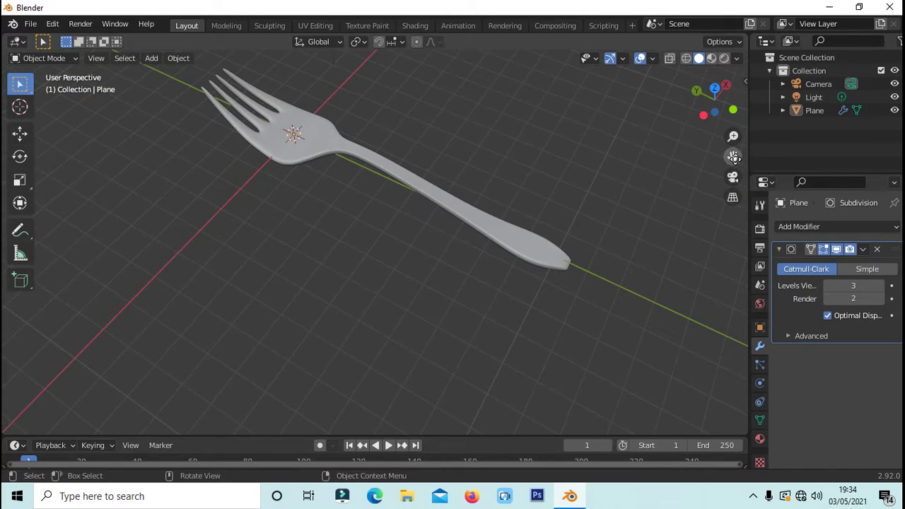
# Apply the Subdivision Surface modifier so the subdivision becomes part of the fork mesh
pyautogui.moveTo(735, 157)
pyautogui.mouseDown(button='middle')
pyautogui.moveTo(396, 186)
pyautogui.moveTo(512, 217)
pyautogui.mouseUp(button='middle')
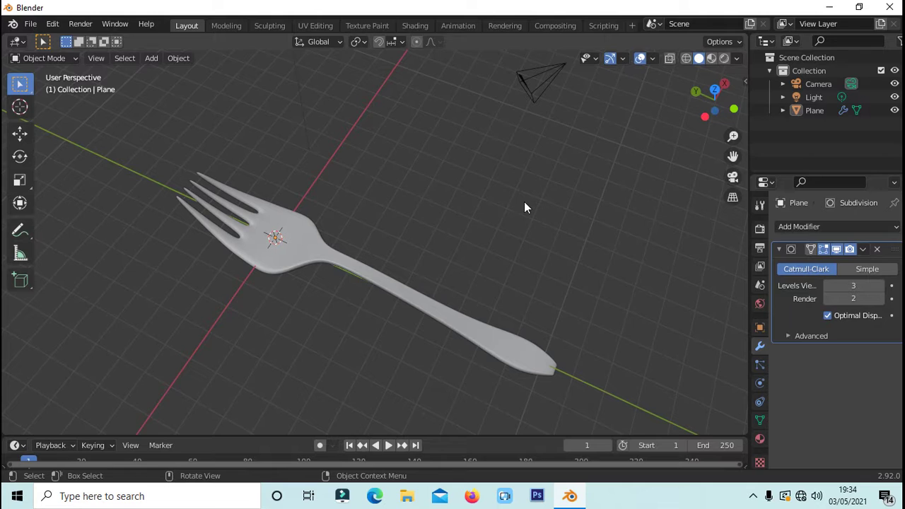
pyautogui.scroll(2, 524, 201)
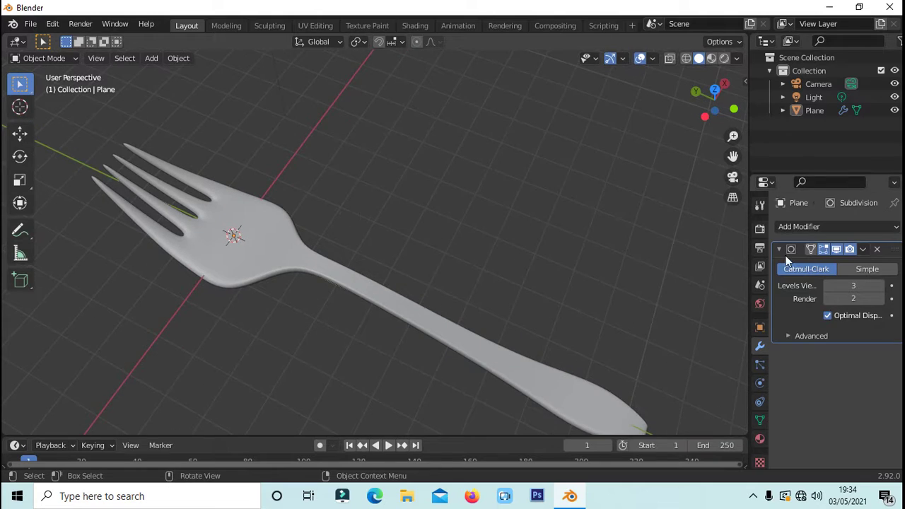
pyautogui.click(68, 59)
pyautogui.click(70, 75)
pyautogui.moveTo(320, 177); pyautogui.dragTo(320, 178, button='middle')
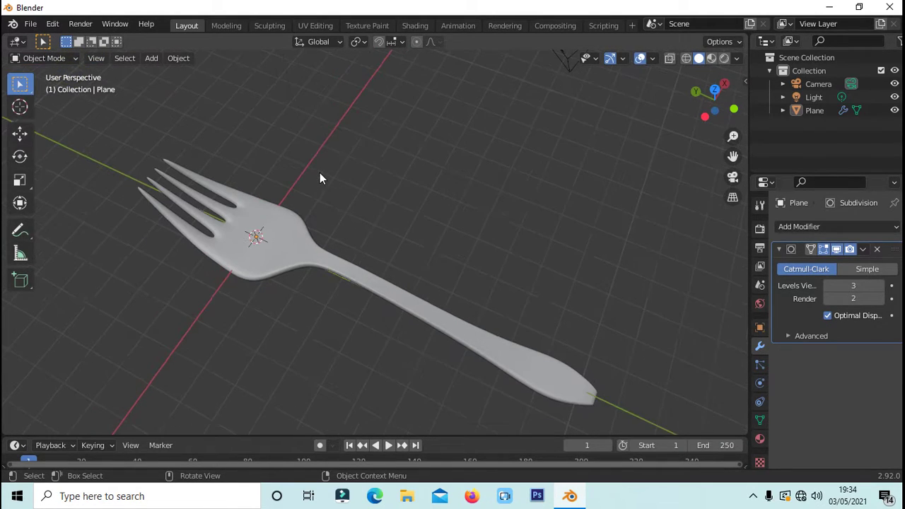
pyautogui.click(864, 250)
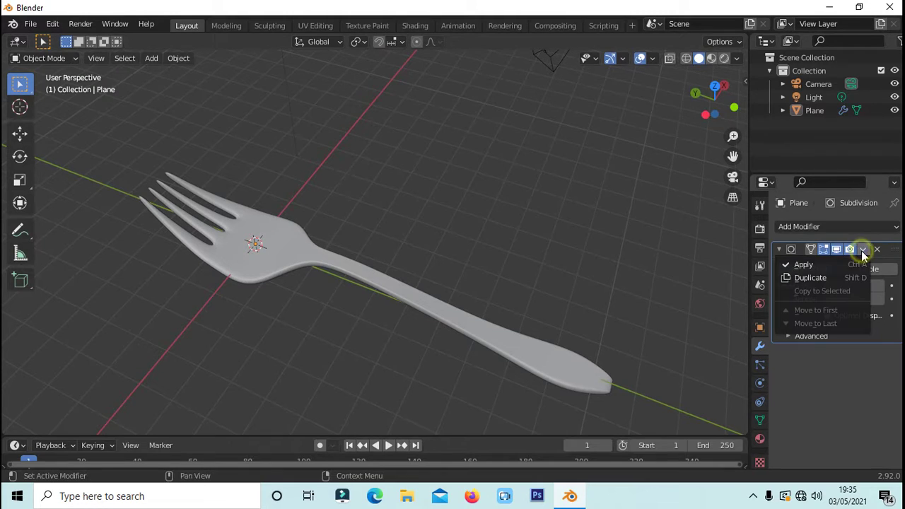
pyautogui.click(829, 268)
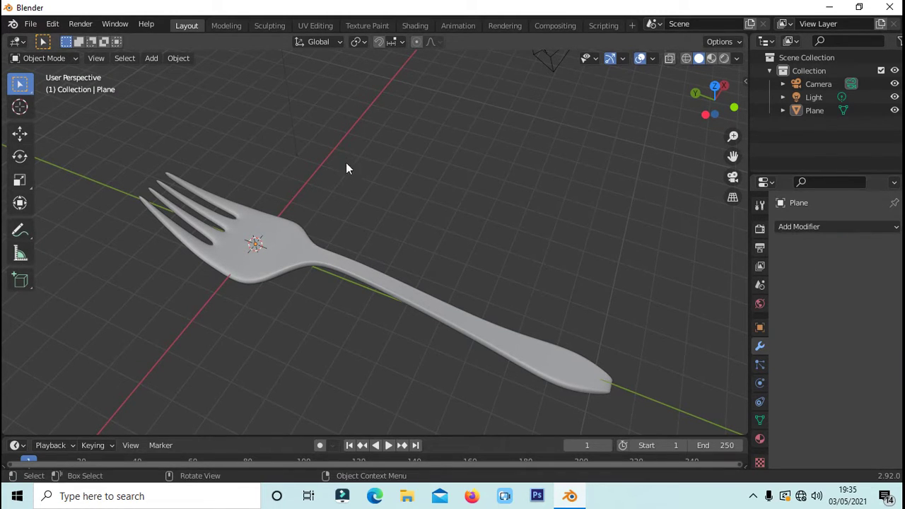
# Select the fork and give it Shade Smooth
pyautogui.moveTo(346, 168); pyautogui.dragTo(297, 238, button='middle')
pyautogui.click(269, 256)
pyautogui.moveTo(307, 179); pyautogui.dragTo(294, 232, button='middle')
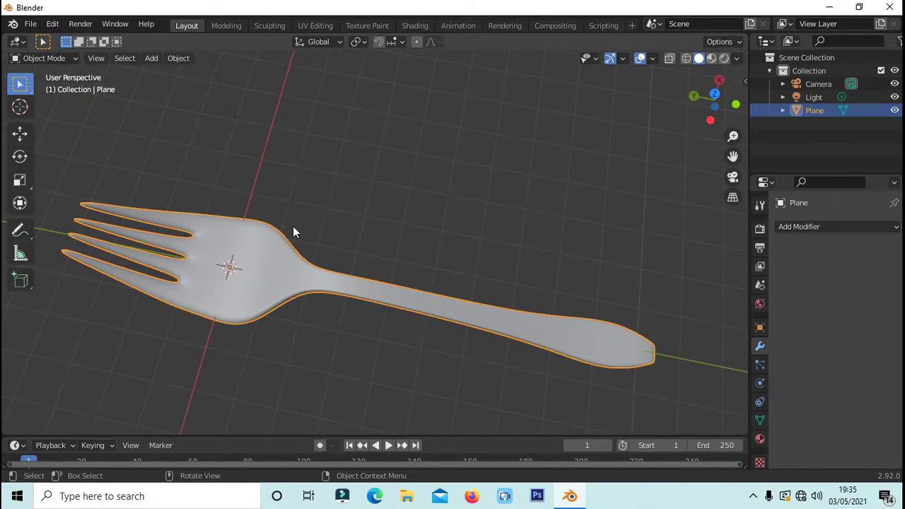
pyautogui.scroll(3, 259, 248)
pyautogui.scroll(2, 299, 227)
pyautogui.scroll(-2, 300, 226)
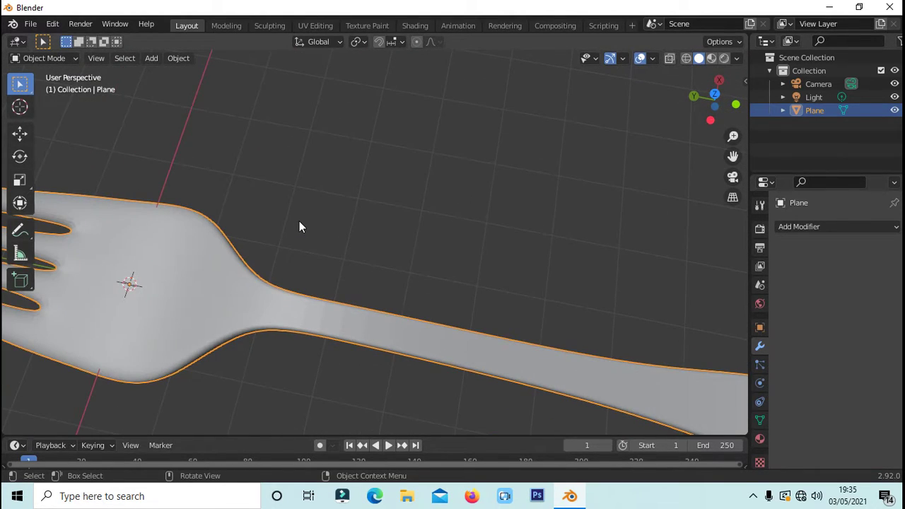
pyautogui.rightClick(205, 284)
pyautogui.click(205, 253)
pyautogui.scroll(-2, 356, 237)
pyautogui.moveTo(355, 236)
pyautogui.mouseDown(button='middle')
pyautogui.moveTo(373, 176)
pyautogui.moveTo(343, 180)
pyautogui.moveTo(311, 209)
pyautogui.moveTo(387, 217)
pyautogui.moveTo(410, 202)
pyautogui.moveTo(398, 201)
pyautogui.moveTo(415, 171)
pyautogui.mouseUp(button='middle')
pyautogui.scroll(-3, 362, 180)
pyautogui.scroll(-1, 362, 182)
pyautogui.scroll(-3, 362, 184)
pyautogui.click(365, 186)
pyautogui.scroll(2, 387, 217)
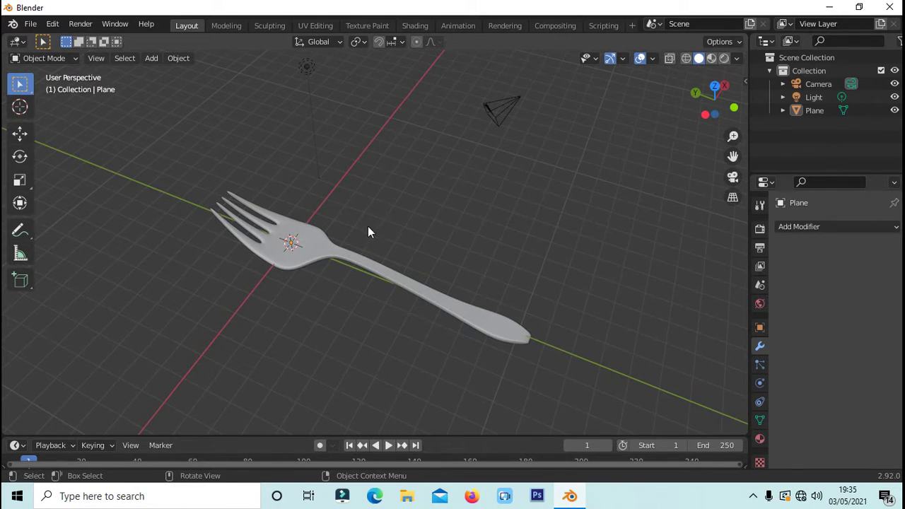
pyautogui.scroll(1, 368, 227)
pyautogui.hotkey('ctrl', 'z')
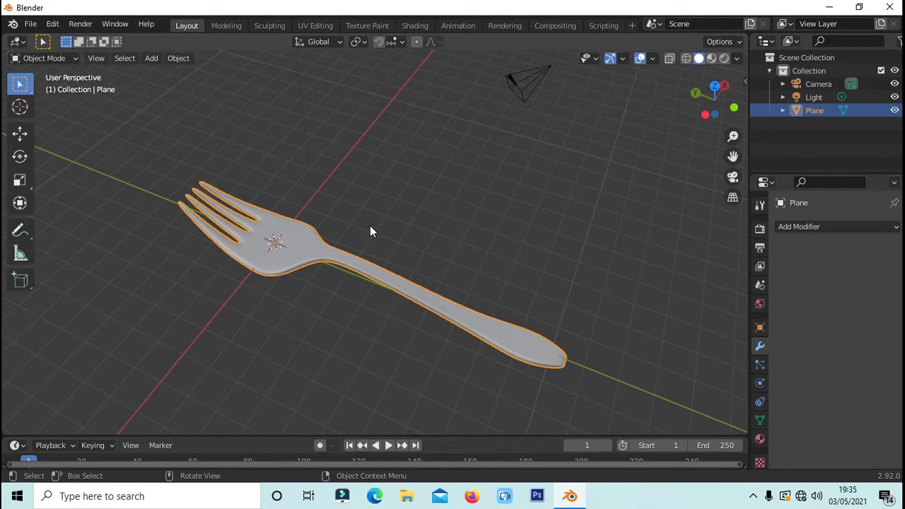
# Duplicate the fork and place the copy beside the original
pyautogui.hotkey('shift', 'd')
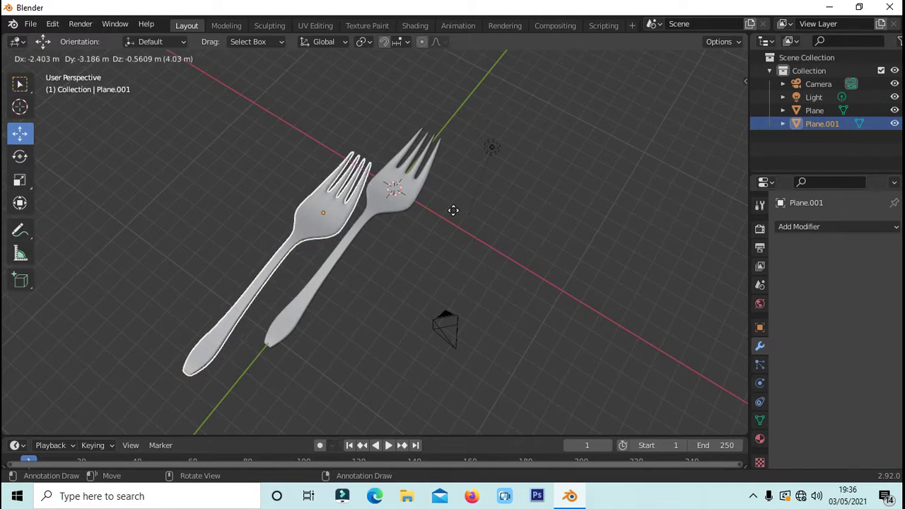
pyautogui.click(464, 156)
pyautogui.click(508, 175)
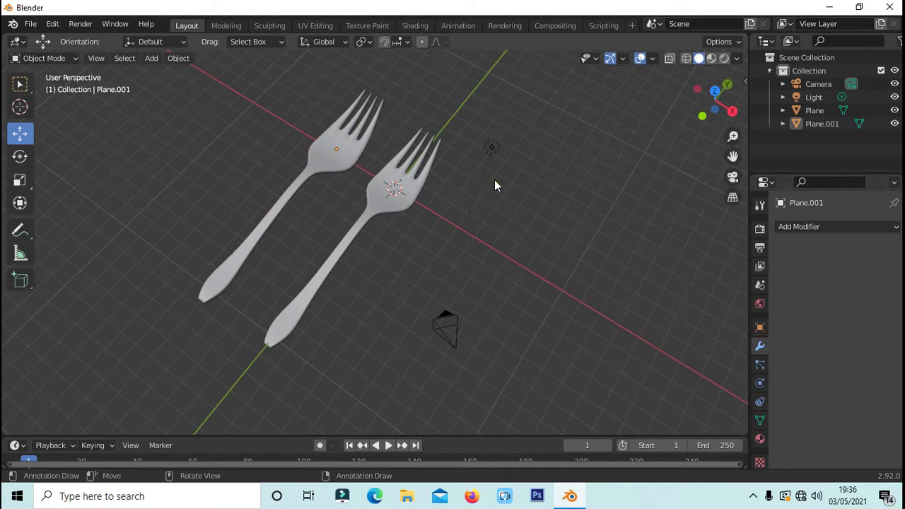
pyautogui.moveTo(495, 179); pyautogui.dragTo(694, 94, button='middle')
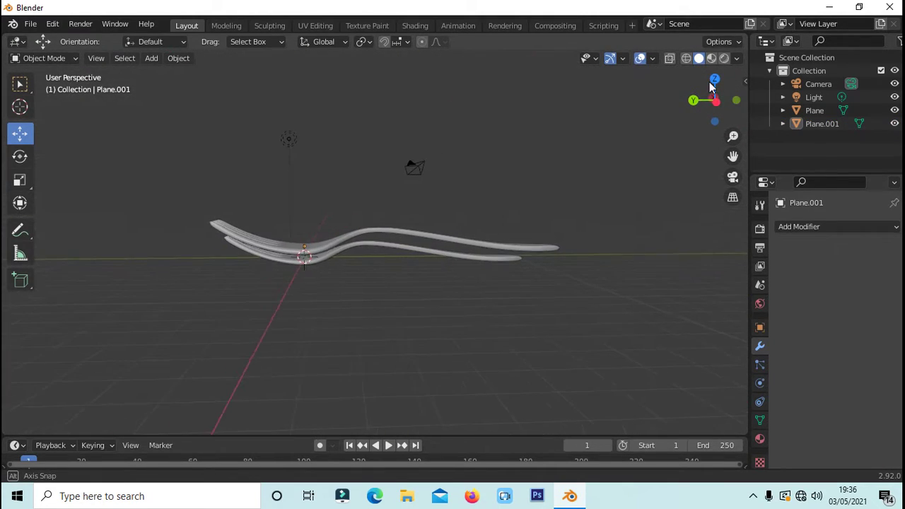
pyautogui.moveTo(695, 94); pyautogui.dragTo(705, 77)
pyautogui.click(377, 225)
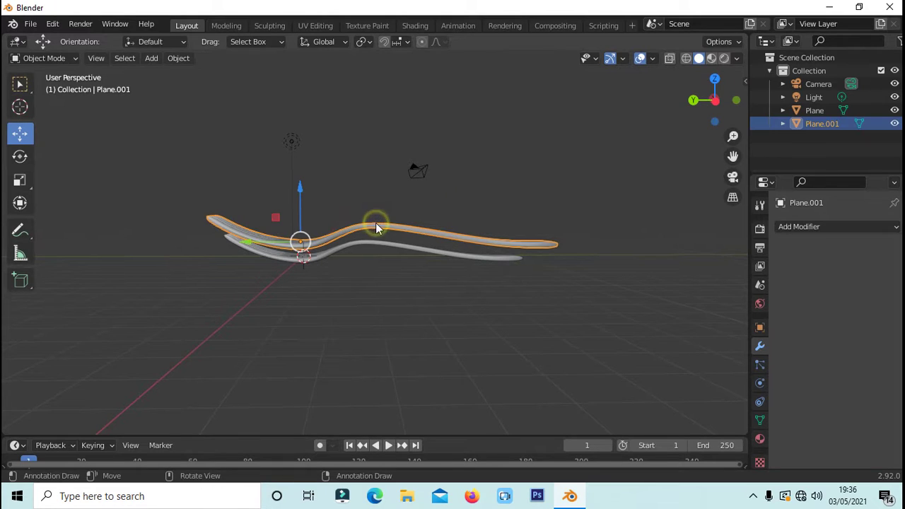
# In right side view, raise the lower fork along Z
pyautogui.press('KP_3')
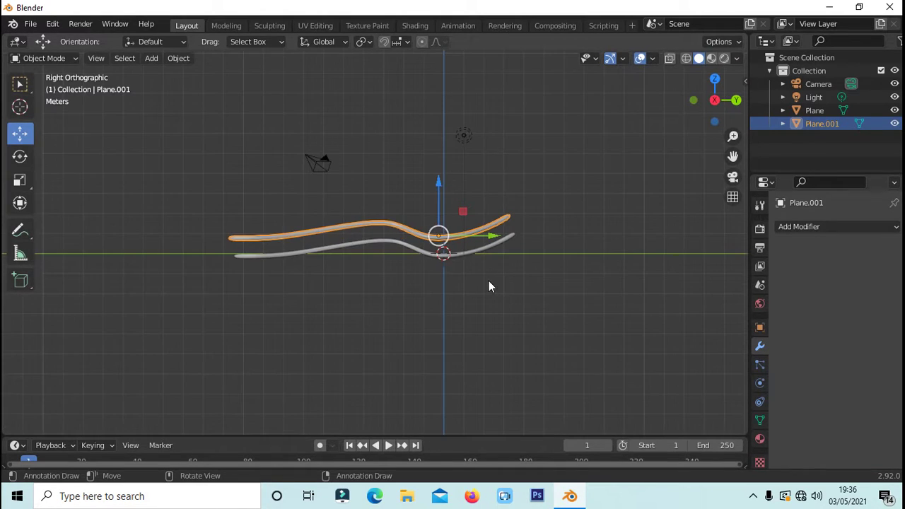
pyautogui.scroll(2, 492, 278)
pyautogui.click(447, 251)
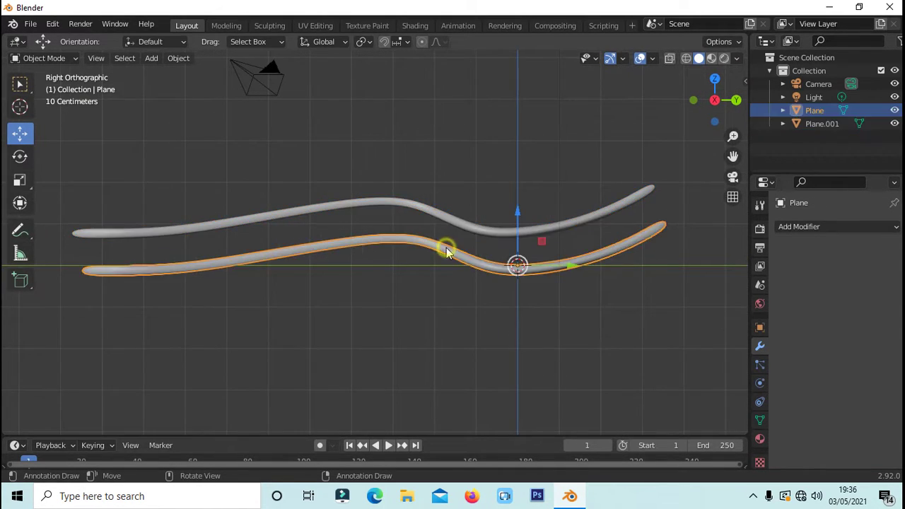
pyautogui.moveTo(519, 214); pyautogui.dragTo(516, 201)
pyautogui.click(578, 140)
pyautogui.click(528, 230)
# In side view, rotate the upper fork Plane.001 and raise it along Z
pyautogui.moveTo(562, 173)
pyautogui.mouseDown(button='middle')
pyautogui.moveTo(583, 137)
pyautogui.moveTo(689, 186)
pyautogui.moveTo(735, 181)
pyautogui.mouseUp(button='middle')
pyautogui.moveTo(491, 216)
pyautogui.mouseDown(button='middle')
pyautogui.moveTo(562, 222)
pyautogui.moveTo(547, 208)
pyautogui.moveTo(673, 179)
pyautogui.moveTo(642, 191)
pyautogui.mouseUp(button='middle')
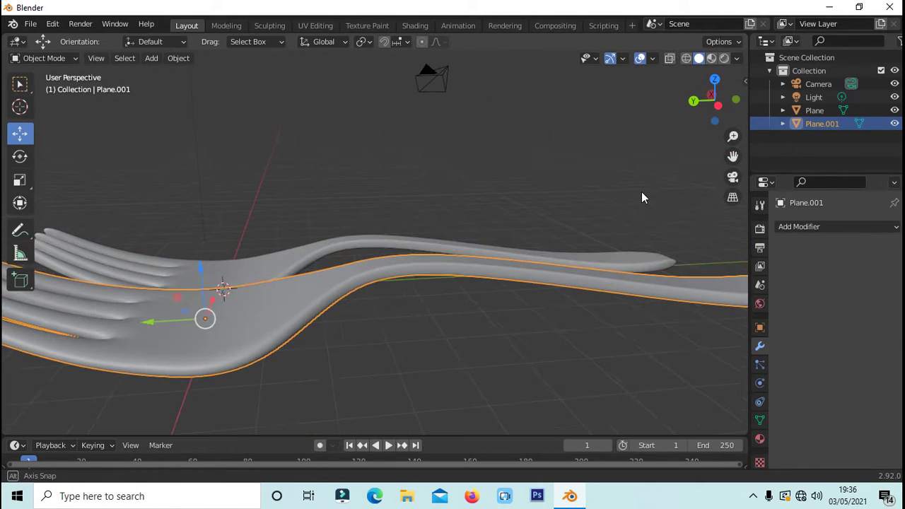
pyautogui.scroll(-3, 641, 192)
pyautogui.press('KP_3')
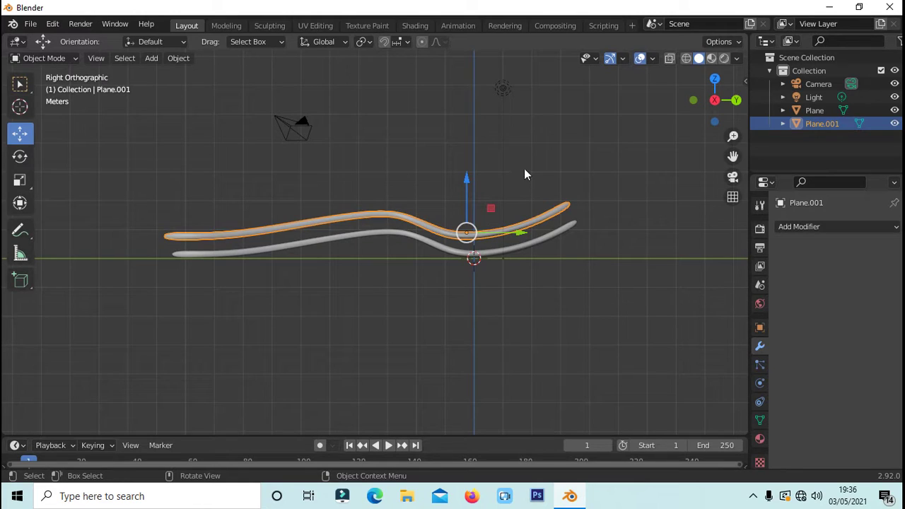
pyautogui.press('r')
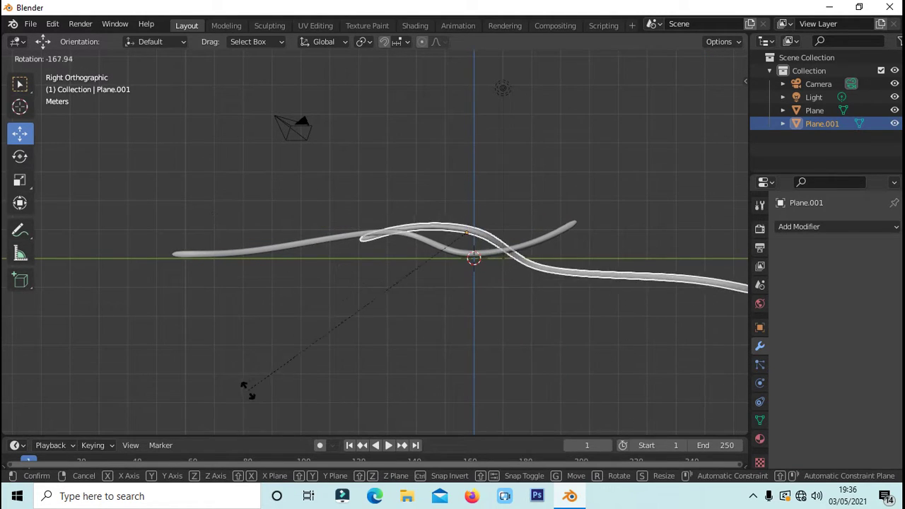
pyautogui.click(315, 393)
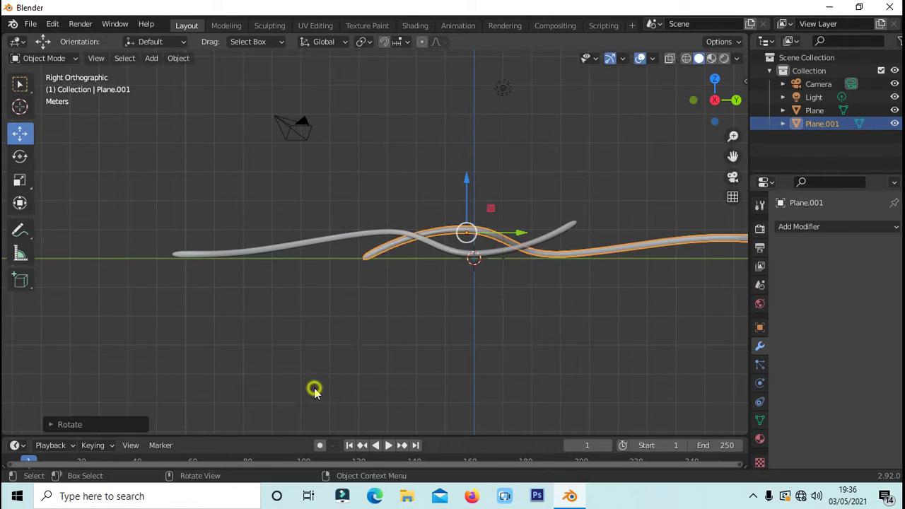
pyautogui.scroll(2, 514, 191)
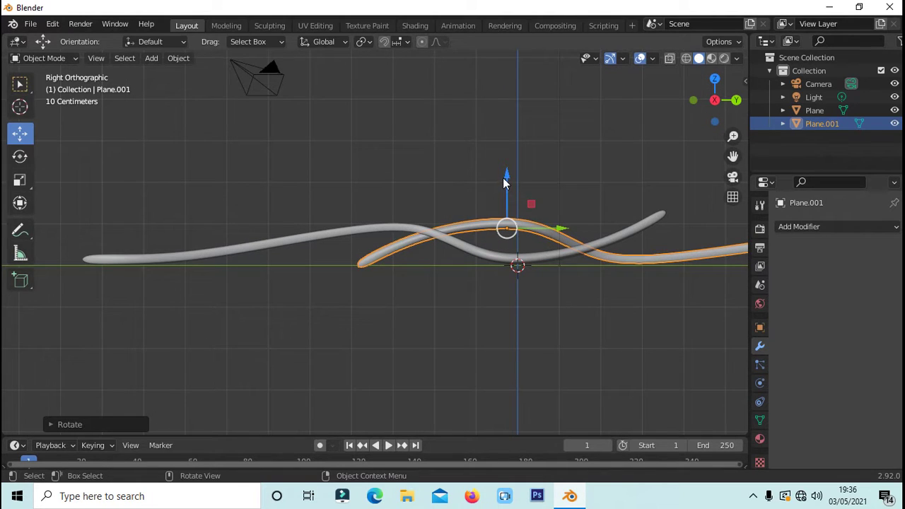
pyautogui.moveTo(507, 180); pyautogui.dragTo(506, 159)
pyautogui.keyDown('shift'); pyautogui.moveTo(506, 168); pyautogui.dragTo(356, 191, button='middle'); pyautogui.keyUp('shift')
pyautogui.press('r')
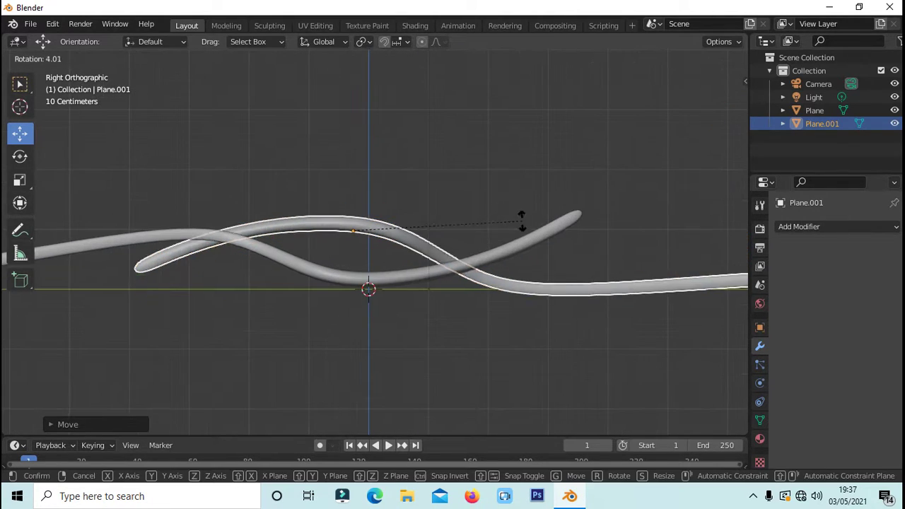
pyautogui.click(503, 219)
pyautogui.moveTo(503, 219)
pyautogui.mouseDown(button='middle')
pyautogui.moveTo(551, 234)
pyautogui.moveTo(443, 223)
pyautogui.mouseUp(button='middle')
# Adjust the upper fork's rotation again and move it vertically along Z
pyautogui.press('r')
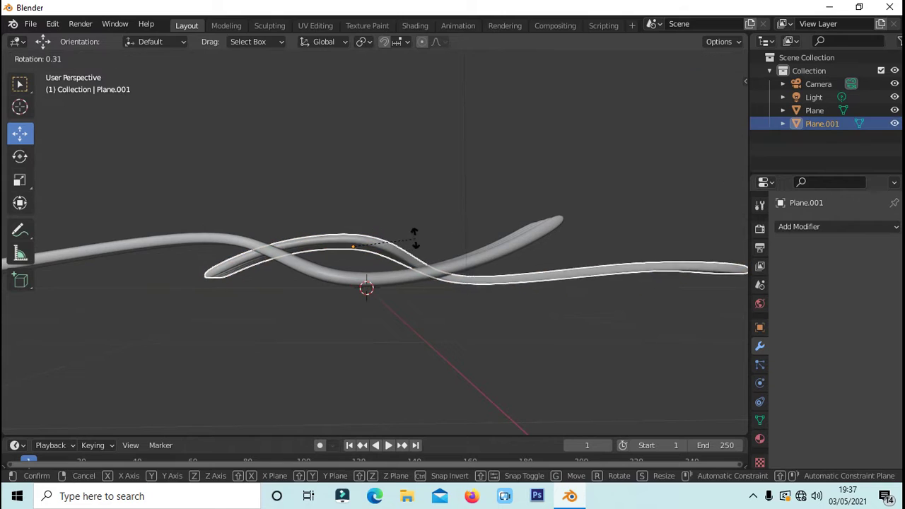
pyautogui.rightClick(467, 161)
pyautogui.press('KP_3')
pyautogui.press('r')
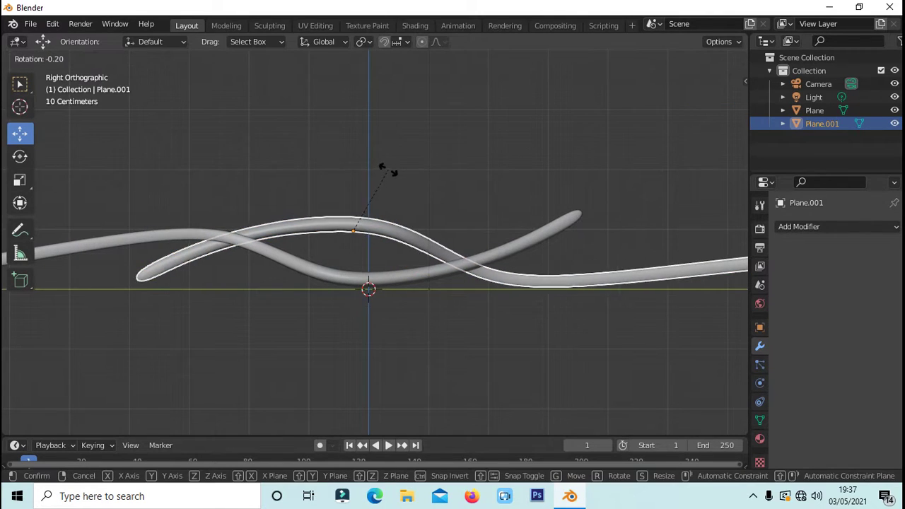
pyautogui.click(384, 170)
pyautogui.press('g')
pyautogui.press('z')
pyautogui.click(352, 182)
pyautogui.moveTo(385, 182)
pyautogui.mouseDown(button='middle')
pyautogui.moveTo(505, 186)
pyautogui.moveTo(471, 276)
pyautogui.moveTo(434, 261)
pyautogui.mouseUp(button='middle')
pyautogui.click(434, 261)
# In top view, trial X-axis rotations of the left fork, cancelling each attempt
pyautogui.press('KP_7')
pyautogui.hotkey('ctrl', 'z')
pyautogui.press('r')
pyautogui.rightClick(425, 212)
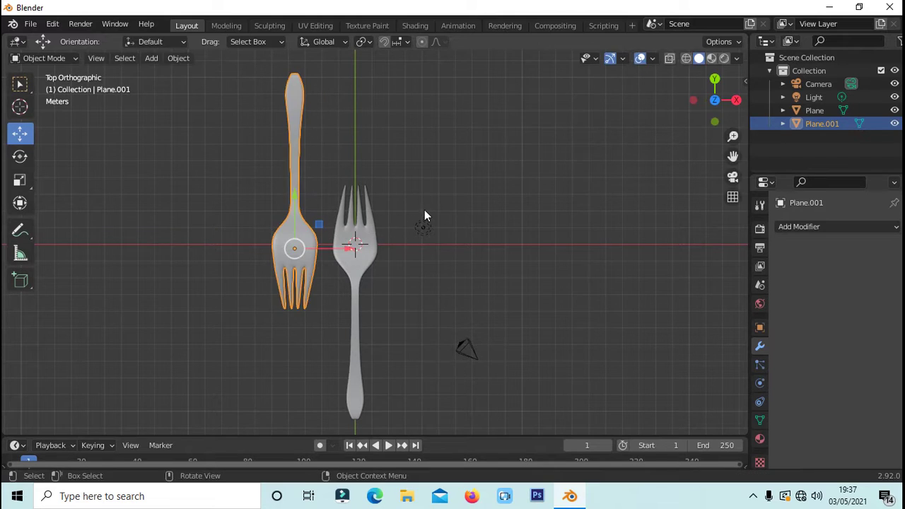
pyautogui.press('r')
pyautogui.press('x')
pyautogui.rightClick(545, 158)
pyautogui.click(422, 158)
pyautogui.moveTo(422, 157)
pyautogui.mouseDown(button='middle')
pyautogui.moveTo(473, 60)
pyautogui.moveTo(481, 188)
pyautogui.mouseUp(button='middle')
# Tilt the left fork about 19 degrees in top view and move it further left
pyautogui.hotkey('ctrl', 'z')
pyautogui.press('r')
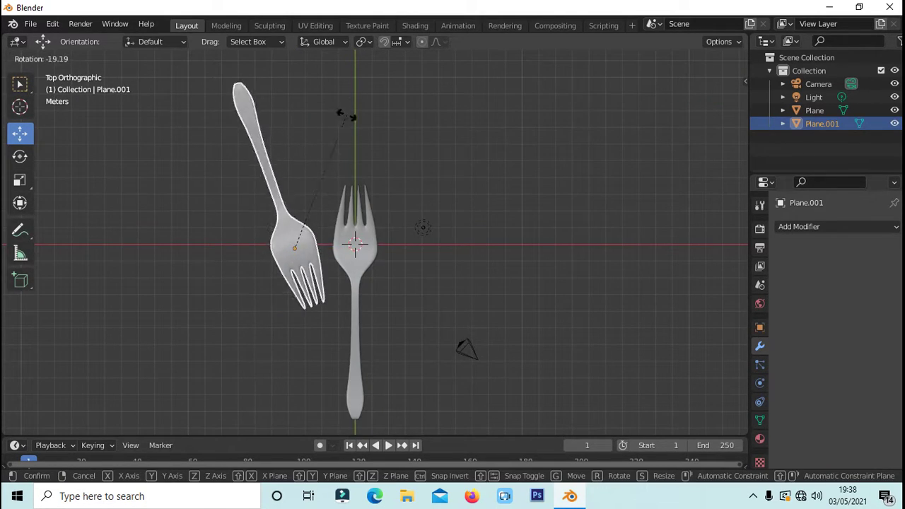
pyautogui.rightClick(383, 158)
pyautogui.press('KP_7')
pyautogui.press('r')
pyautogui.click(396, 170)
pyautogui.press('g')
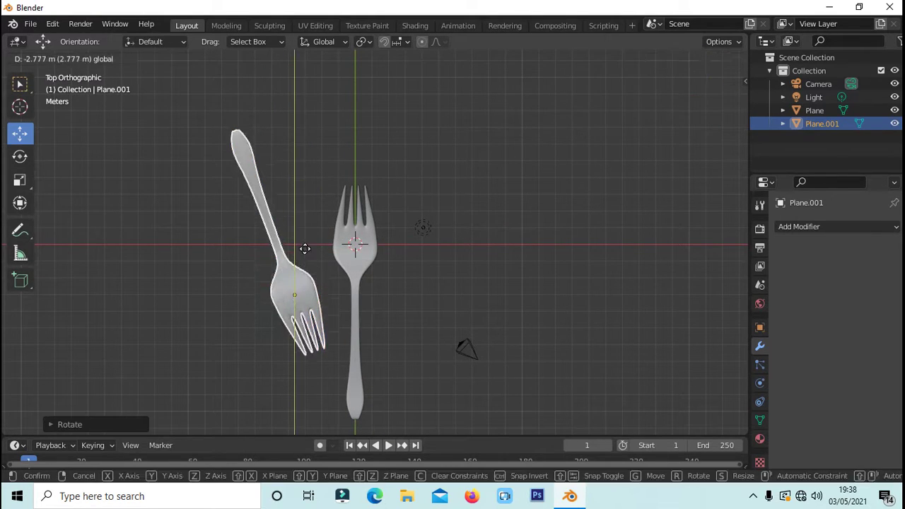
pyautogui.click(304, 247)
# Rotate the right fork slightly and shift its position beside the left fork
pyautogui.click(357, 212)
pyautogui.press('r')
pyautogui.click(332, 151)
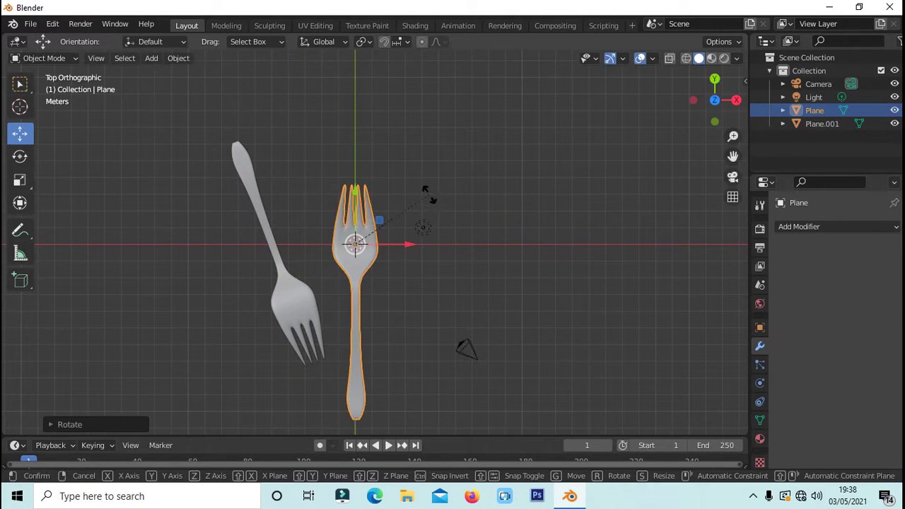
pyautogui.press('g')
pyautogui.click(352, 176)
pyautogui.click(300, 243)
pyautogui.moveTo(299, 242)
pyautogui.mouseDown(button='middle')
pyautogui.moveTo(545, 62)
pyautogui.moveTo(413, 92)
pyautogui.moveTo(493, 126)
pyautogui.mouseUp(button='middle')
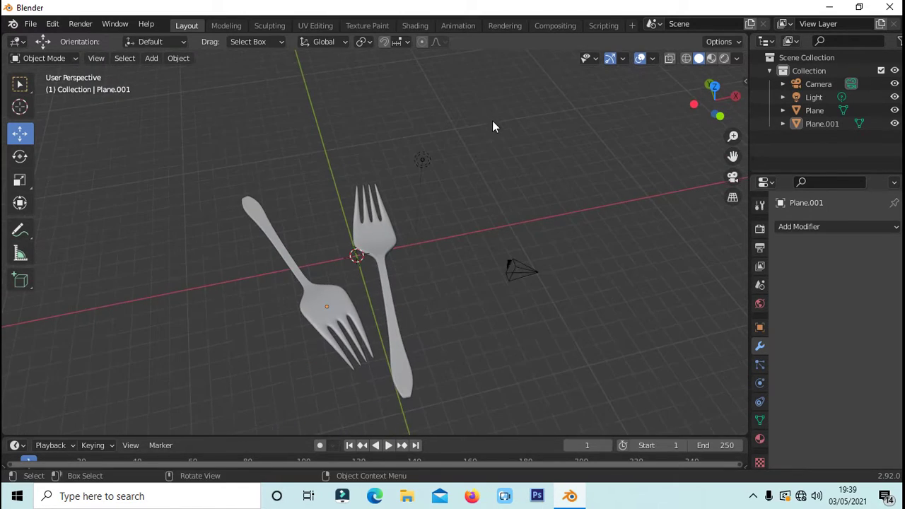
# Nudge the left fork to a slightly new position and deselect everything
pyautogui.click(327, 316)
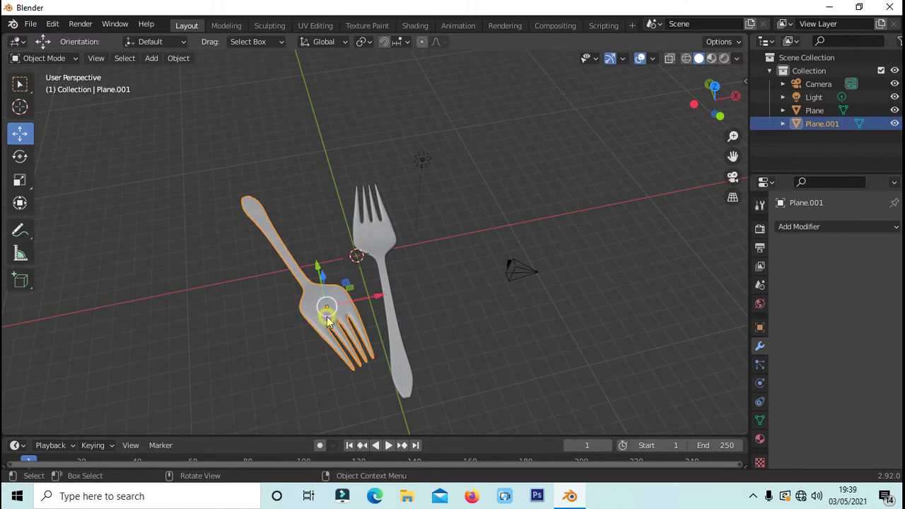
pyautogui.press('g')
pyautogui.click(387, 294)
pyautogui.click(463, 262)
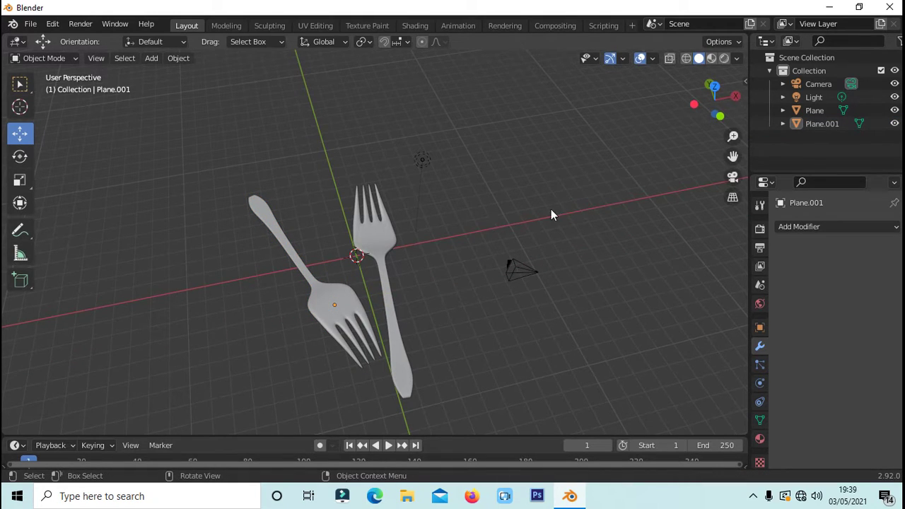
# Add a plane Plane.002 as a floor, hide it, and switch to the Shading workspace
pyautogui.click(149, 59)
pyautogui.click(287, 72)
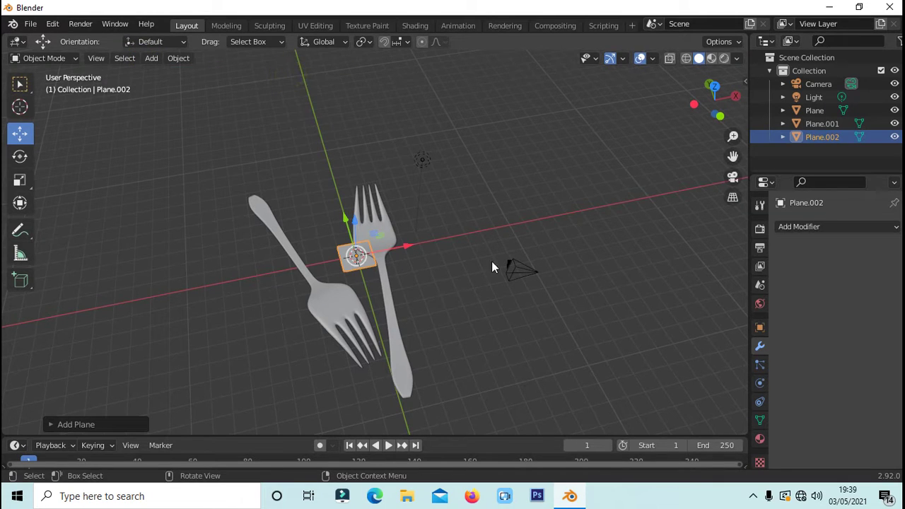
pyautogui.scroll(-4, 614, 329)
pyautogui.press('s')
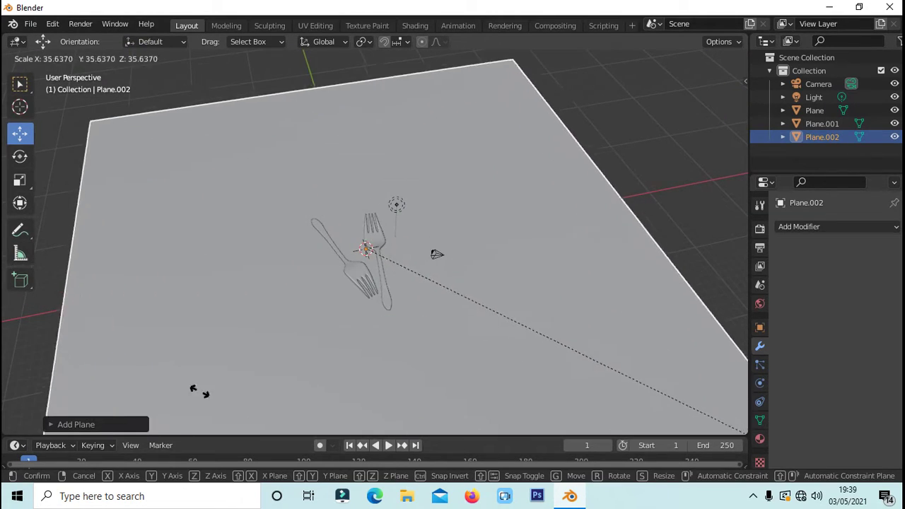
pyautogui.click(79, 345)
pyautogui.hotkey('ctrl', 'z')
pyautogui.scroll(4, 169, 272)
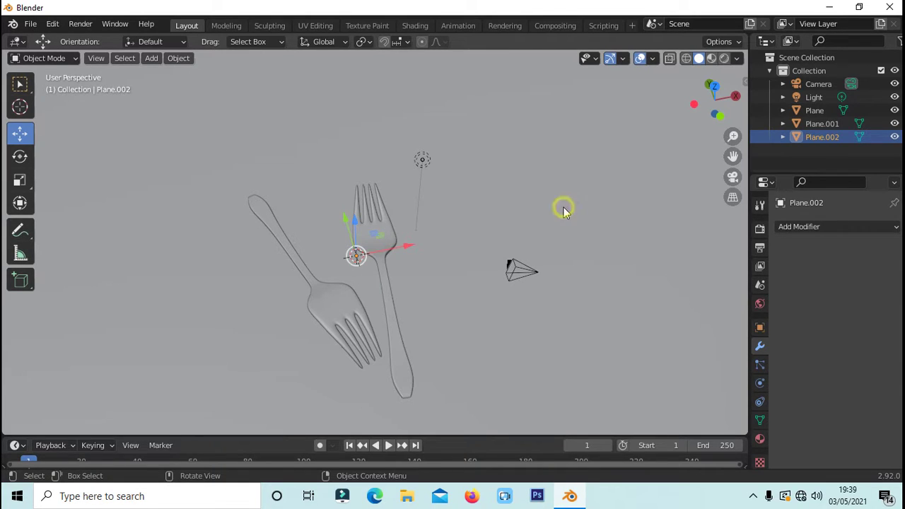
pyautogui.click(895, 136)
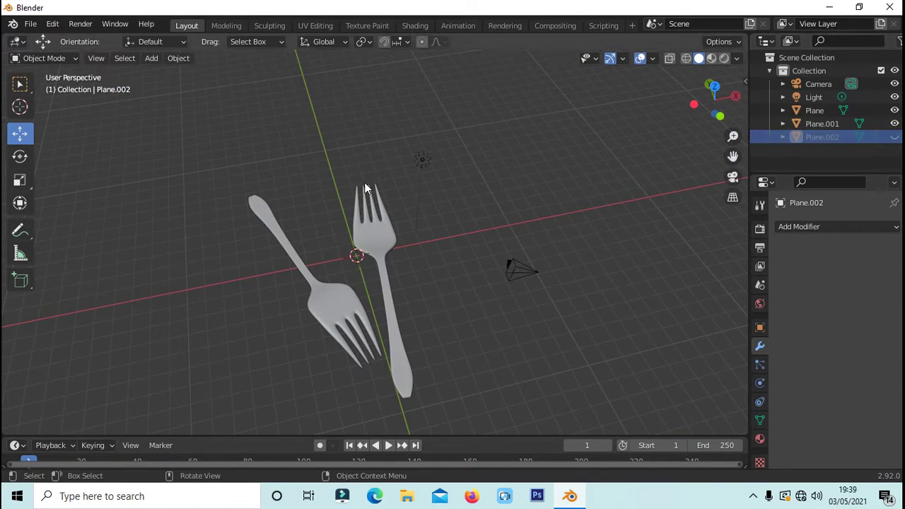
pyautogui.click(415, 26)
# Give the right fork a new material named chrome and delete its Principled BSDF node
pyautogui.click(464, 197)
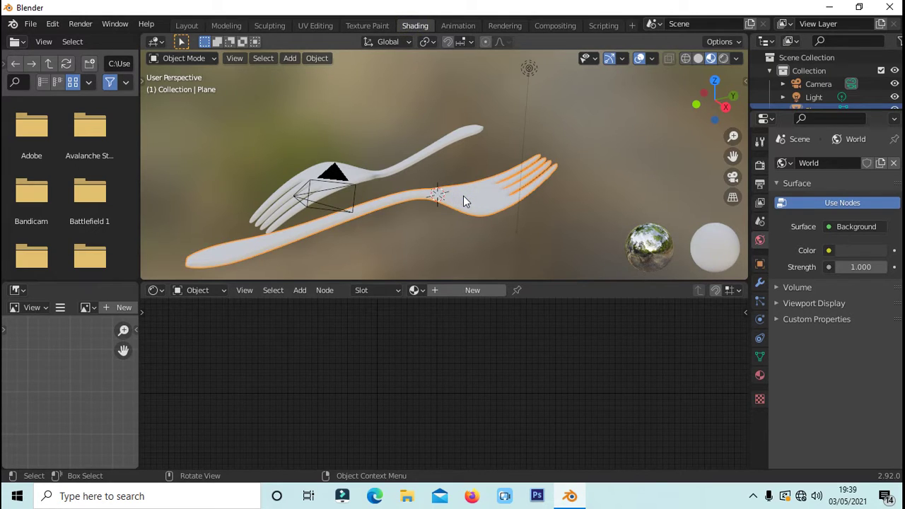
pyautogui.click(472, 290)
pyautogui.write('chrome')
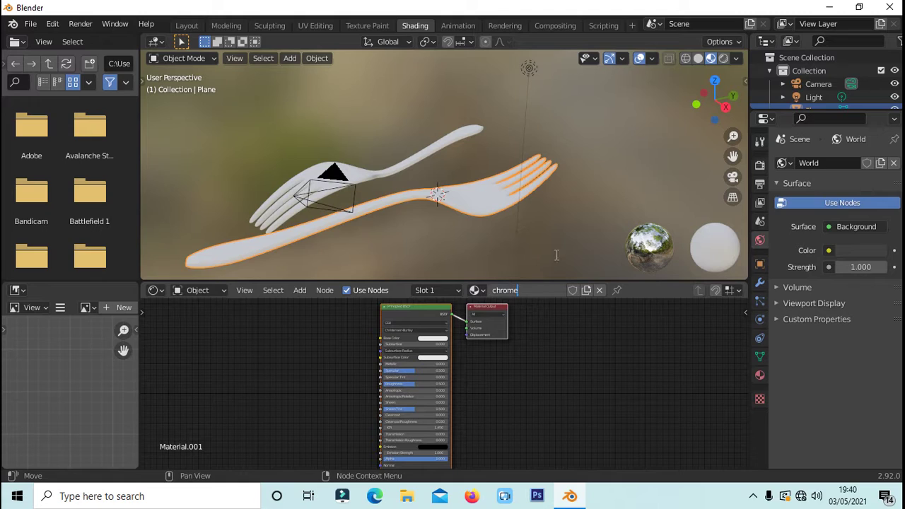
pyautogui.click(561, 220)
pyautogui.moveTo(562, 281); pyautogui.dragTo(562, 168)
pyautogui.scroll(5, 554, 411)
pyautogui.click(441, 256)
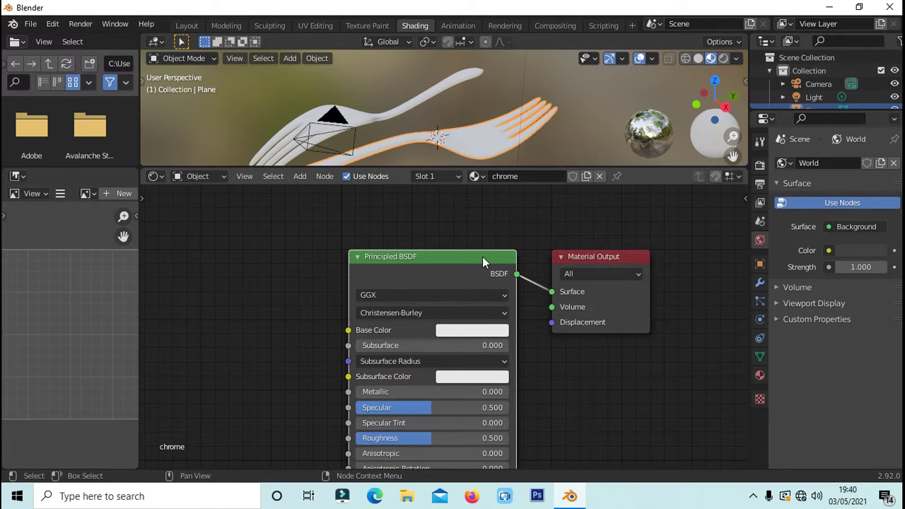
pyautogui.press('Delete')
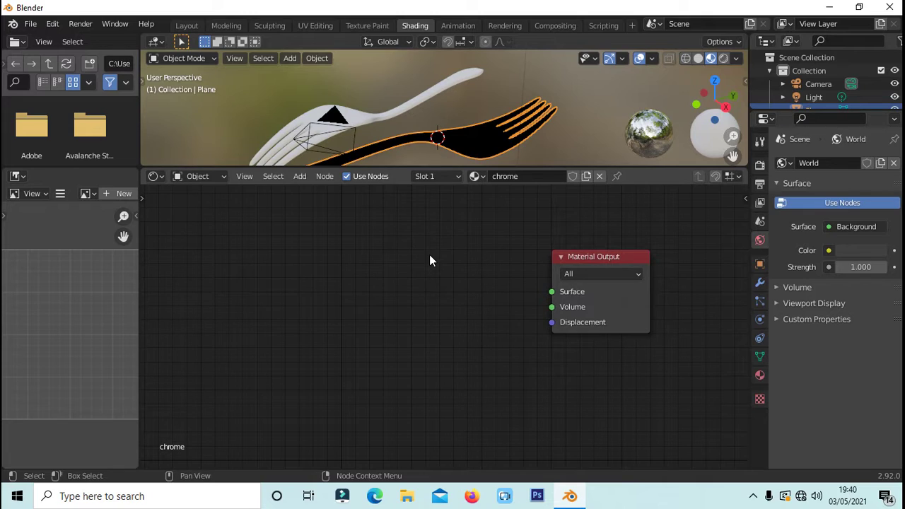
# Add a Glossy BSDF node to the chrome material
pyautogui.click(299, 178)
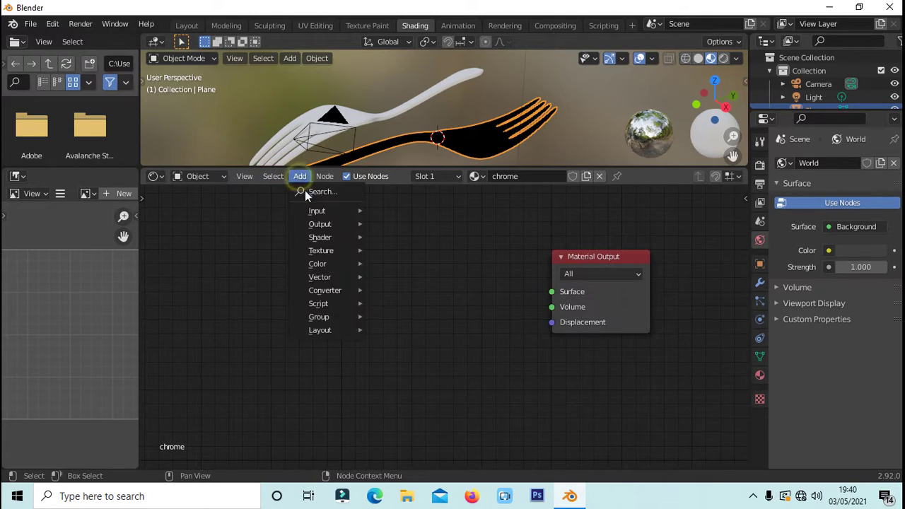
pyautogui.click(305, 191)
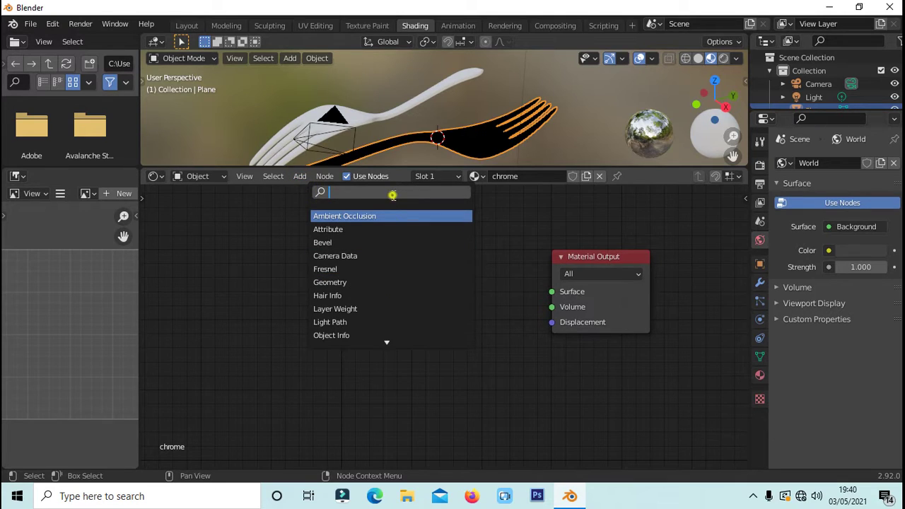
pyautogui.write('glo')
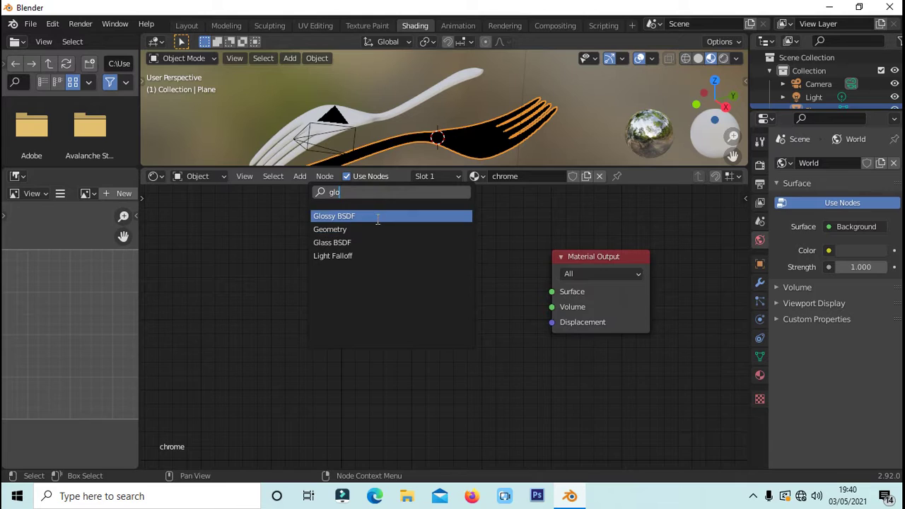
pyautogui.click(379, 217)
pyautogui.click(454, 272)
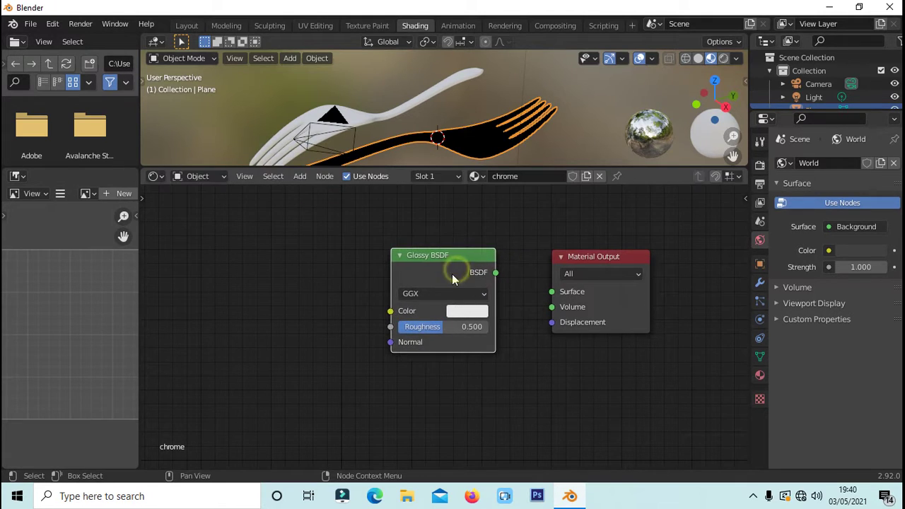
# Add a ColorRamp node to the left of the Glossy BSDF
pyautogui.click(300, 176)
pyautogui.click(304, 189)
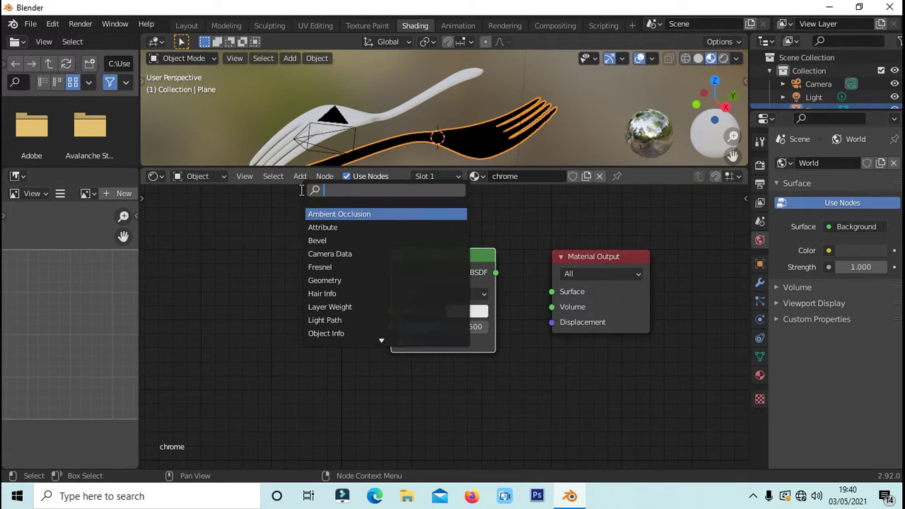
pyautogui.write('clo')
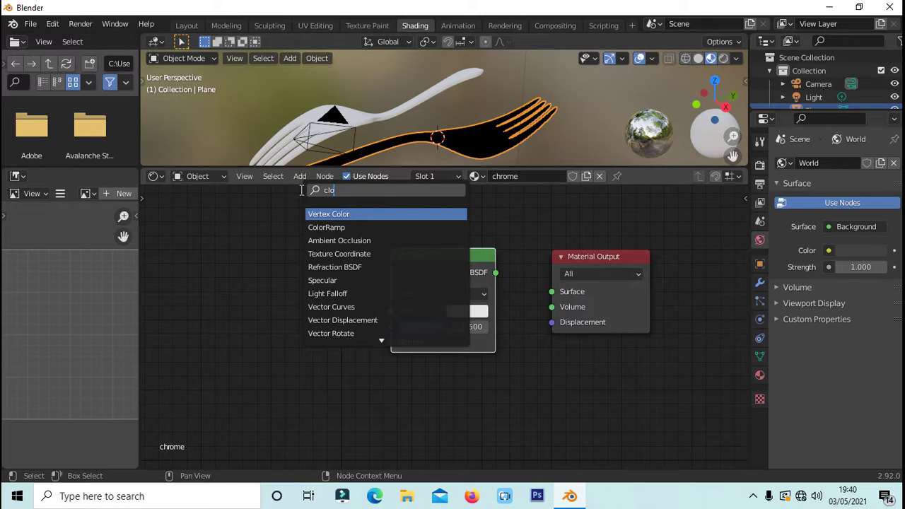
pyautogui.press('BackSpace')
pyautogui.press('BackSpace')
pyautogui.write('olor')
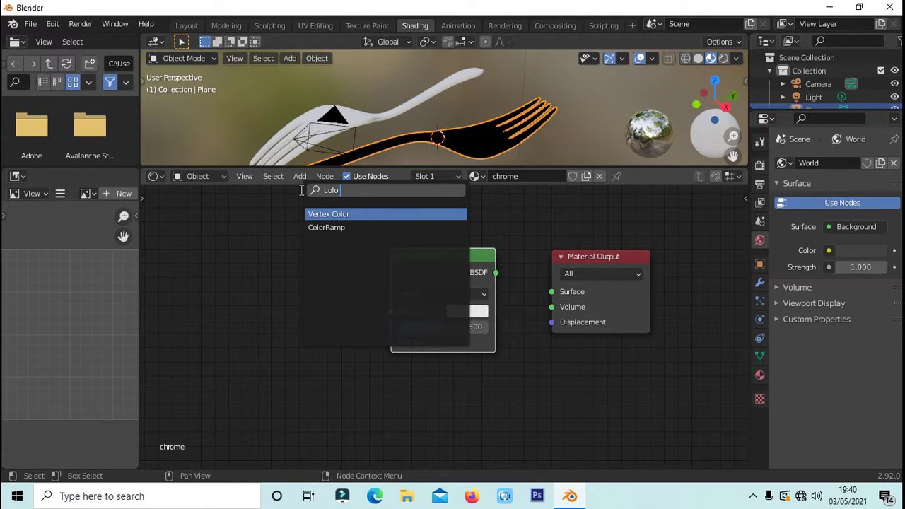
pyautogui.press('Down')
pyautogui.press('Return')
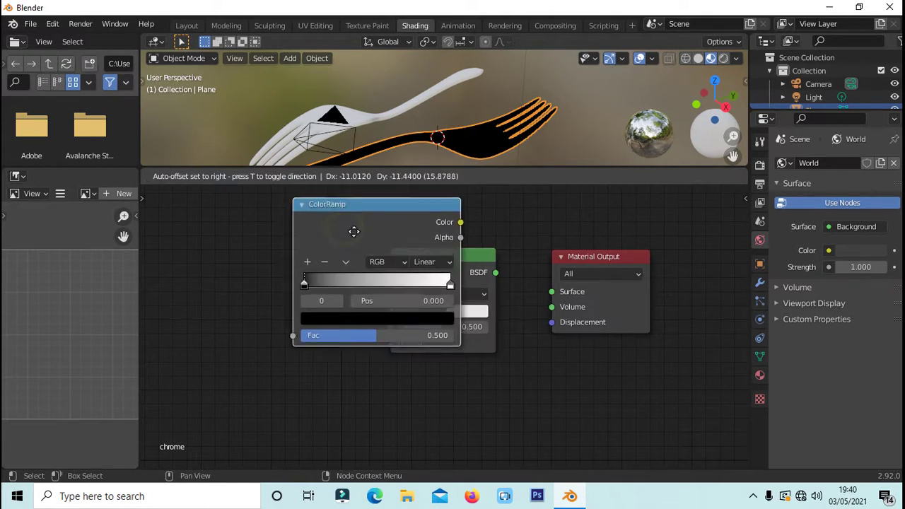
pyautogui.click(253, 265)
pyautogui.scroll(-2, 319, 333)
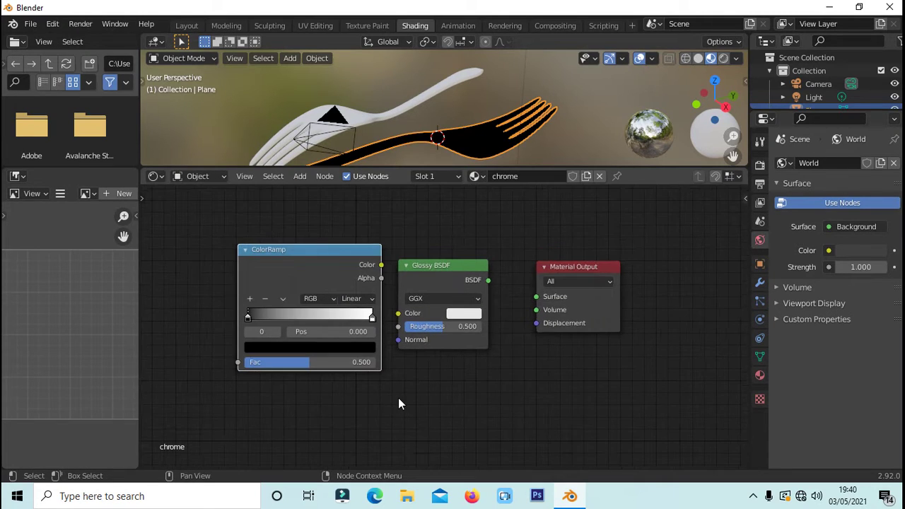
# Add a Layer Weight node to the left of the ColorRamp
pyautogui.click(297, 177)
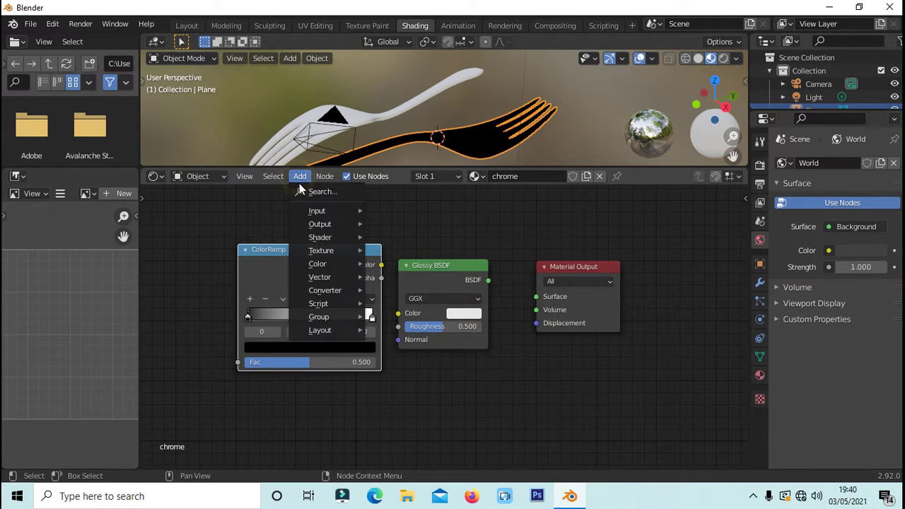
pyautogui.click(301, 187)
pyautogui.press('Down')
pyautogui.press('Down')
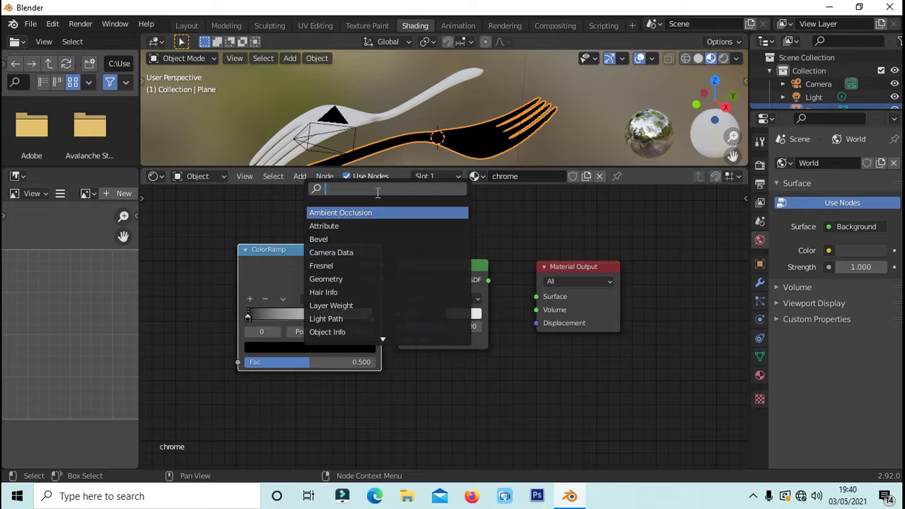
pyautogui.write('laye')
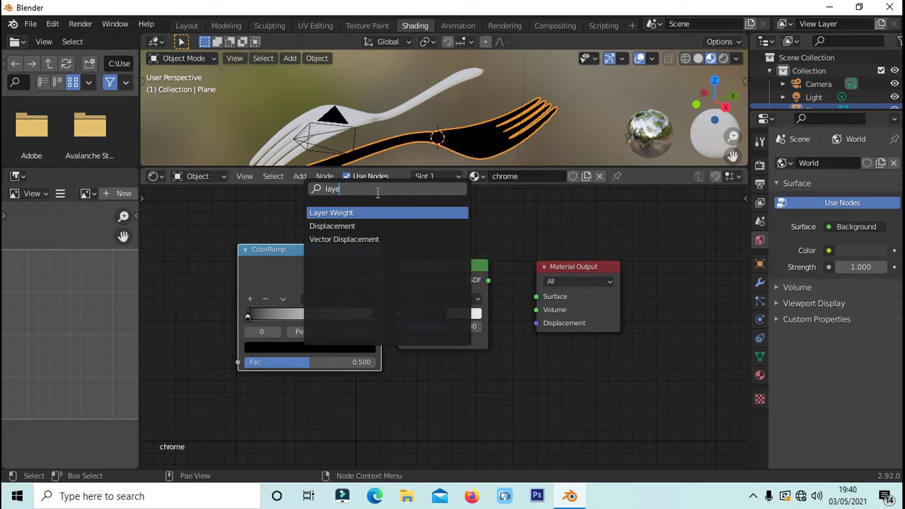
pyautogui.write('r')
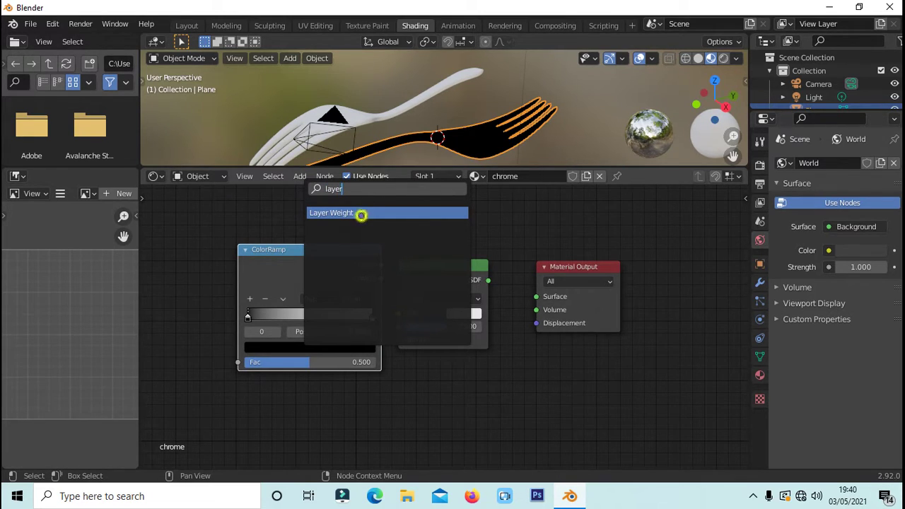
pyautogui.click(360, 213)
pyautogui.click(186, 293)
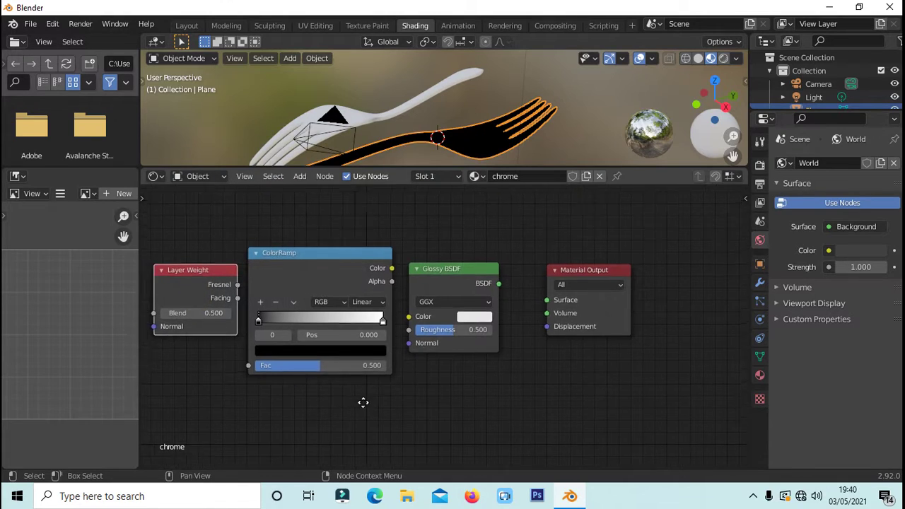
# Wire Layer Weight Facing to ColorRamp Fac, ColorRamp Color to Glossy BSDF, Glossy to Surface
pyautogui.moveTo(363, 403); pyautogui.dragTo(491, 419, button='middle')
pyautogui.moveTo(325, 284); pyautogui.dragTo(278, 275)
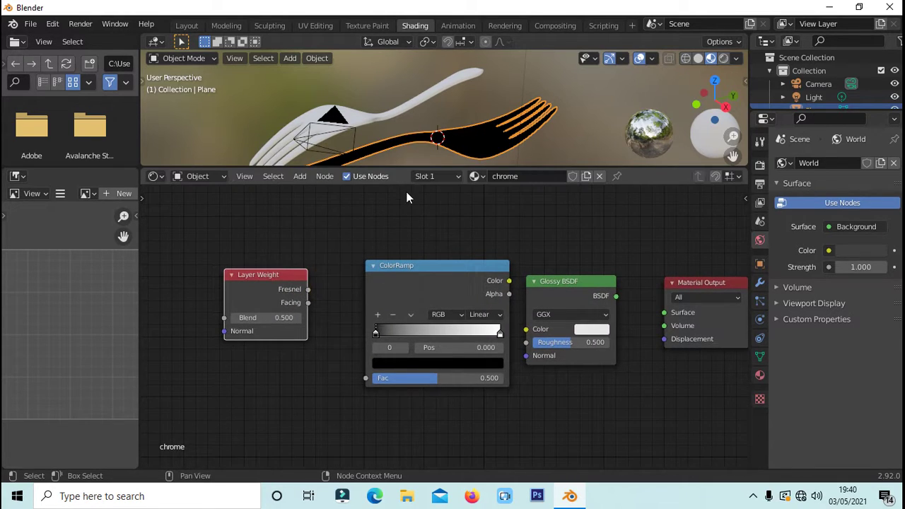
pyautogui.moveTo(307, 302); pyautogui.dragTo(365, 378)
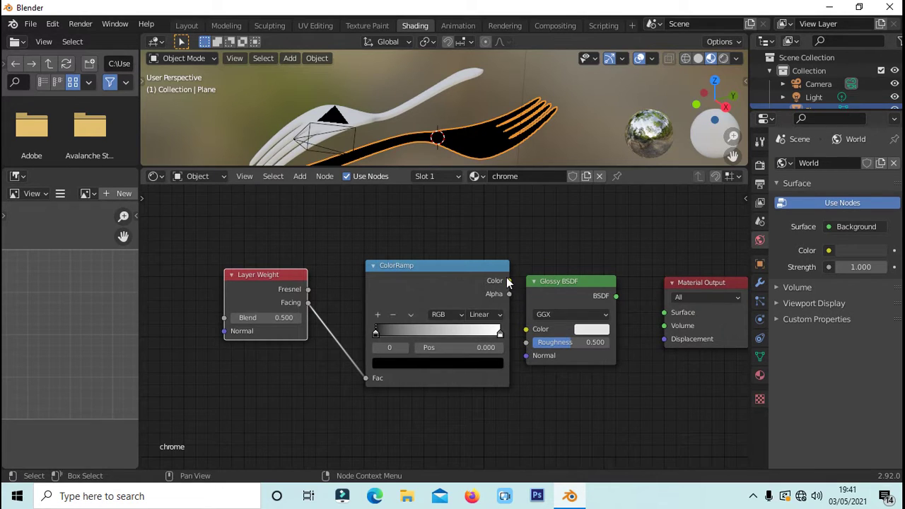
pyautogui.moveTo(507, 280); pyautogui.dragTo(527, 329)
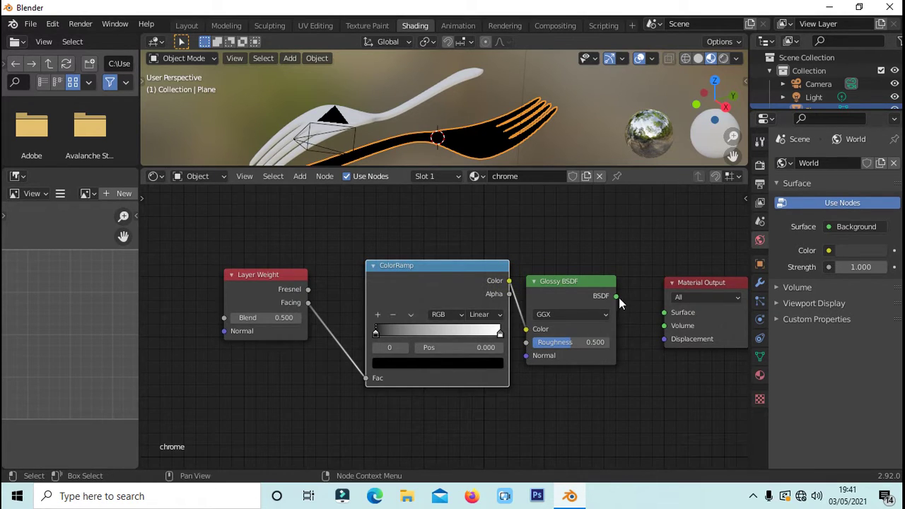
pyautogui.moveTo(617, 296); pyautogui.dragTo(670, 314)
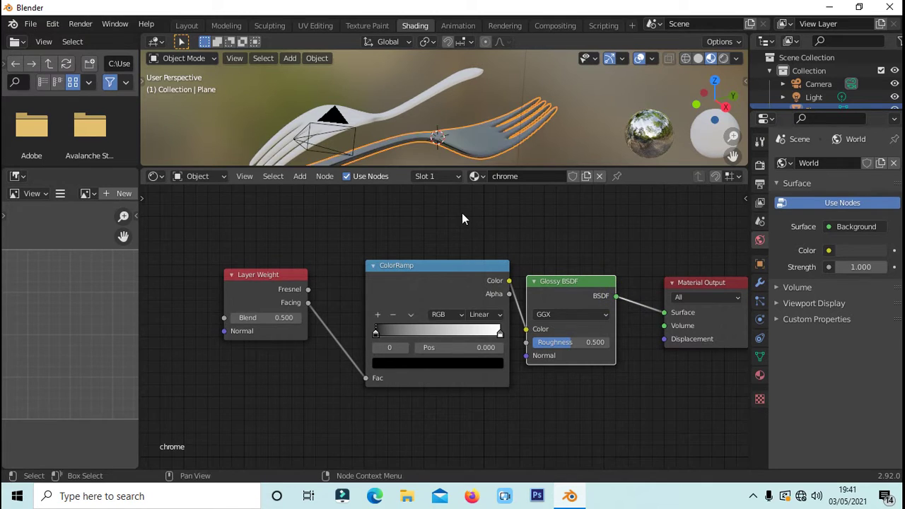
# Reverse the ColorRamp so the left stop is white and the right stop black
pyautogui.click(377, 334)
pyautogui.click(376, 334)
pyautogui.click(412, 363)
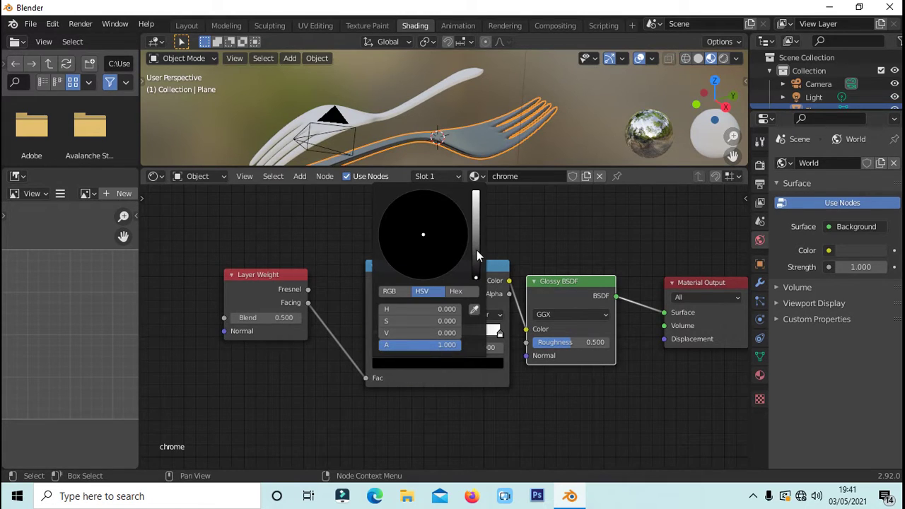
pyautogui.moveTo(476, 276); pyautogui.dragTo(476, 191)
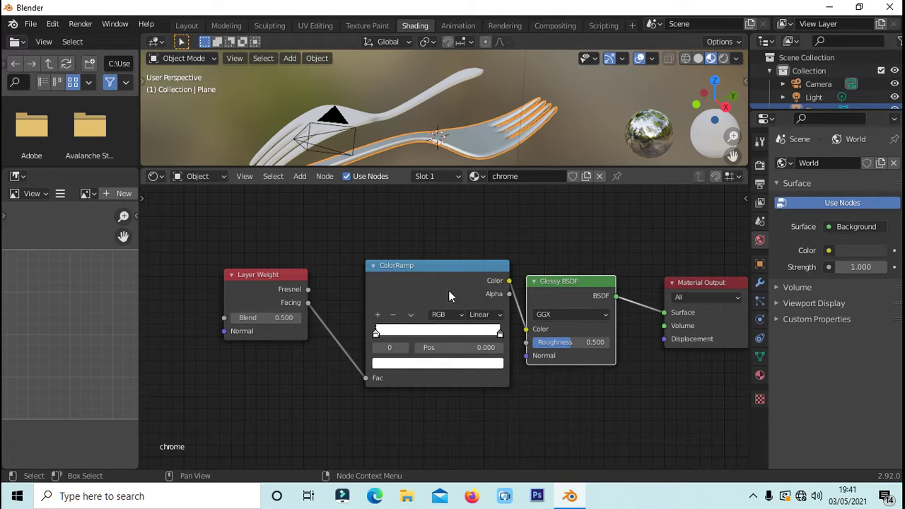
pyautogui.click(501, 334)
pyautogui.click(473, 365)
pyautogui.moveTo(478, 202); pyautogui.dragTo(476, 278)
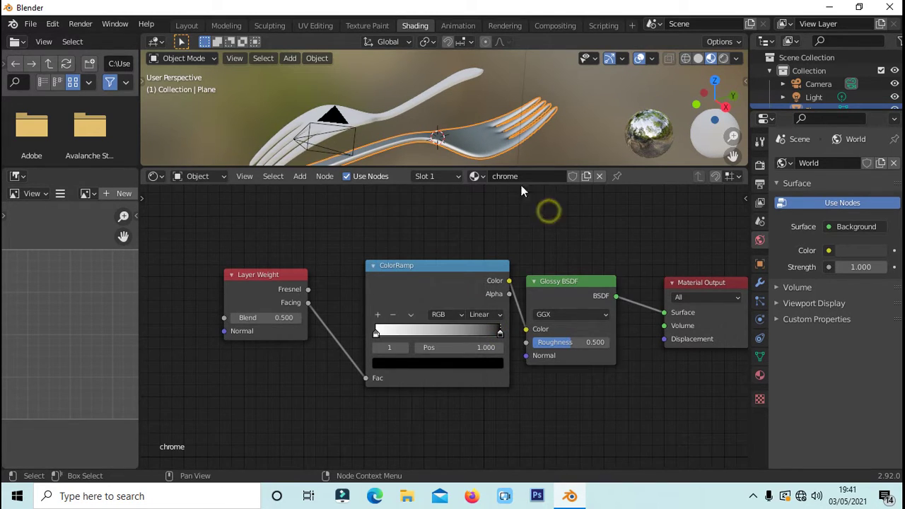
# Lower the Glossy BSDF roughness to 0.092 for a mirror-like finish
pyautogui.moveTo(460, 169); pyautogui.dragTo(461, 197)
pyautogui.moveTo(485, 161); pyautogui.dragTo(504, 171, button='middle')
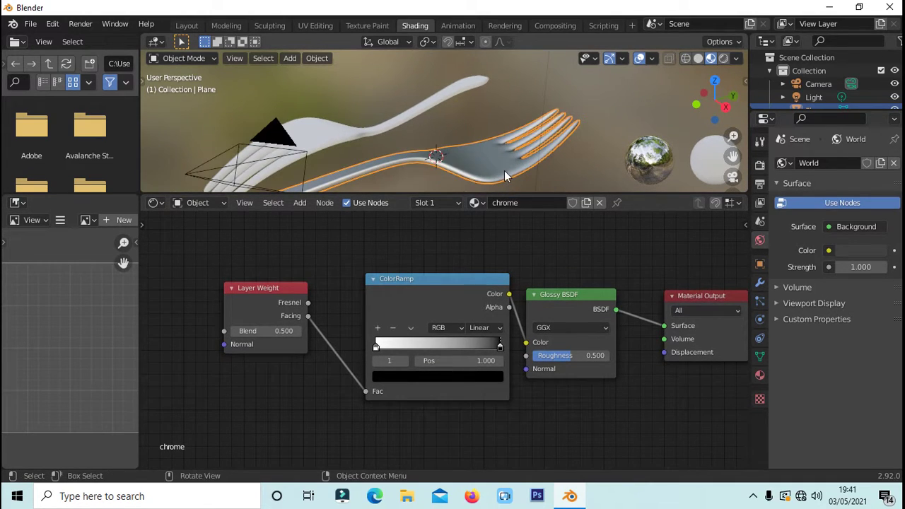
pyautogui.moveTo(571, 359); pyautogui.dragTo(543, 359)
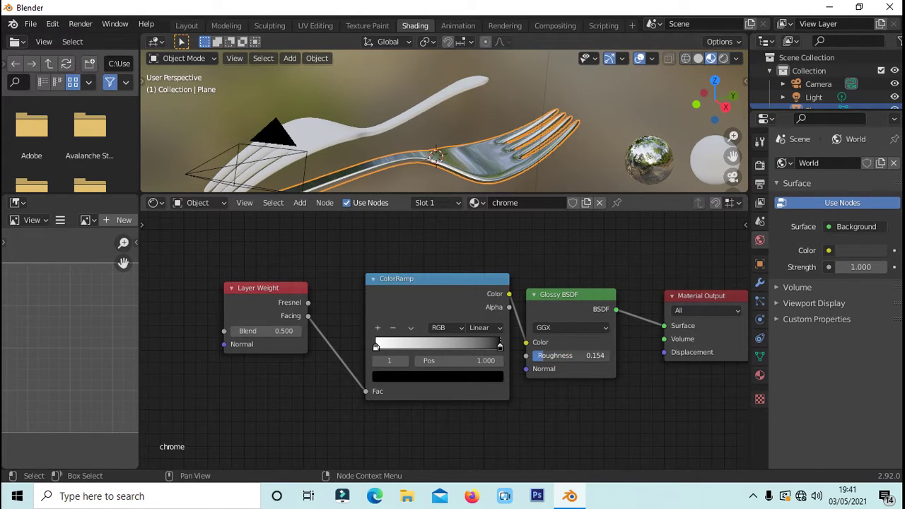
pyautogui.moveTo(544, 359); pyautogui.dragTo(539, 356)
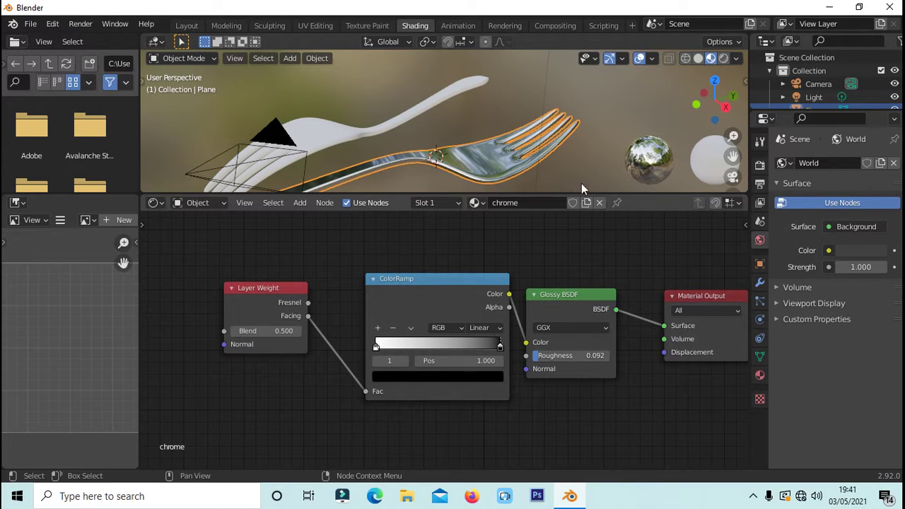
pyautogui.click(322, 142)
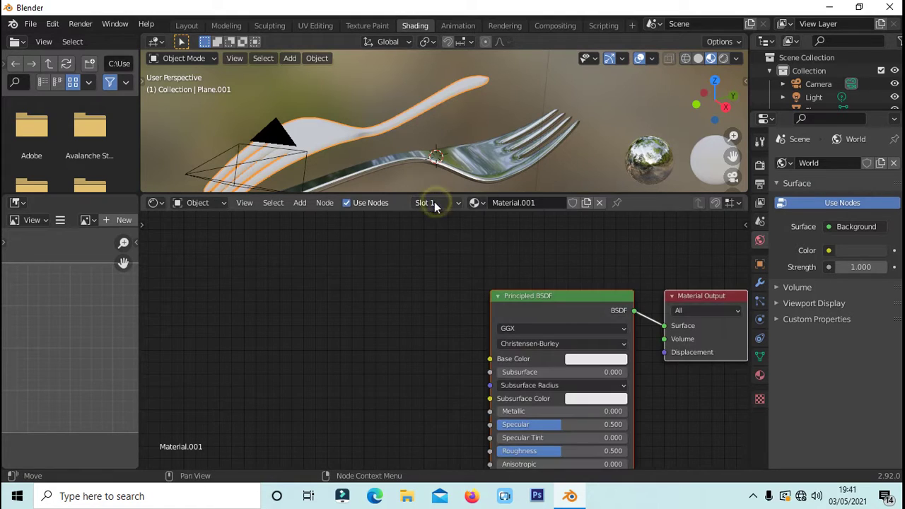
# Give the other fork a pink base colour with Metallic 0.100 and Roughness 0.223, then return to Layout
pyautogui.moveTo(542, 290); pyautogui.dragTo(399, 230, button='middle')
pyautogui.click(453, 298)
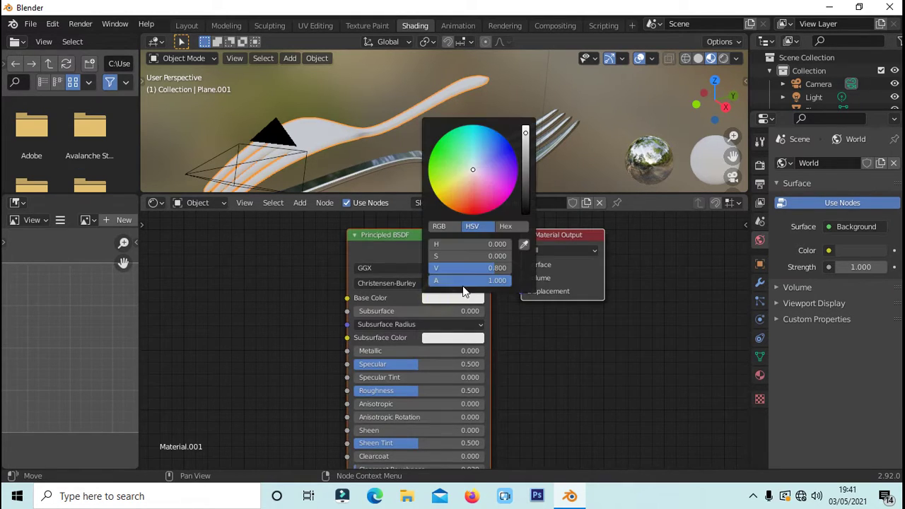
pyautogui.moveTo(491, 203)
pyautogui.mouseDown()
pyautogui.moveTo(480, 206)
pyautogui.moveTo(496, 196)
pyautogui.moveTo(502, 172)
pyautogui.moveTo(484, 203)
pyautogui.mouseUp()
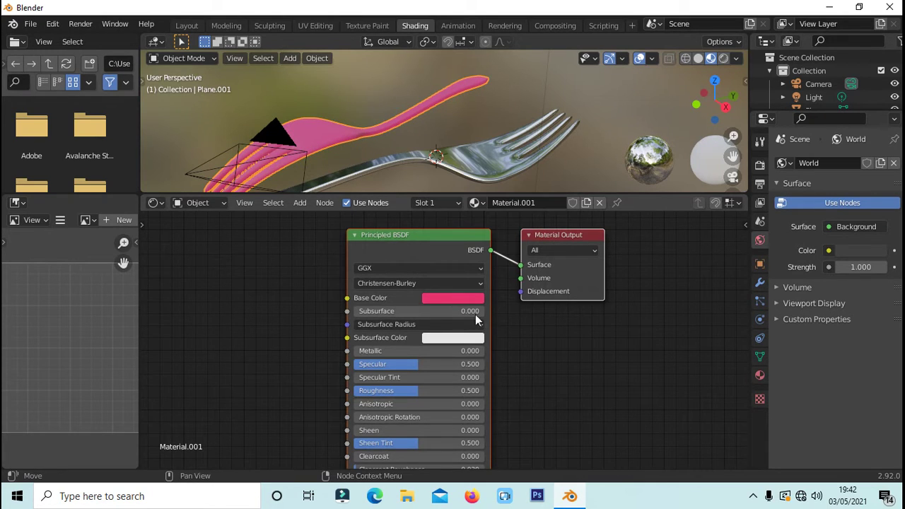
pyautogui.moveTo(486, 133)
pyautogui.mouseDown(button='middle')
pyautogui.moveTo(516, 168)
pyautogui.moveTo(511, 145)
pyautogui.moveTo(436, 162)
pyautogui.moveTo(511, 129)
pyautogui.mouseUp(button='middle')
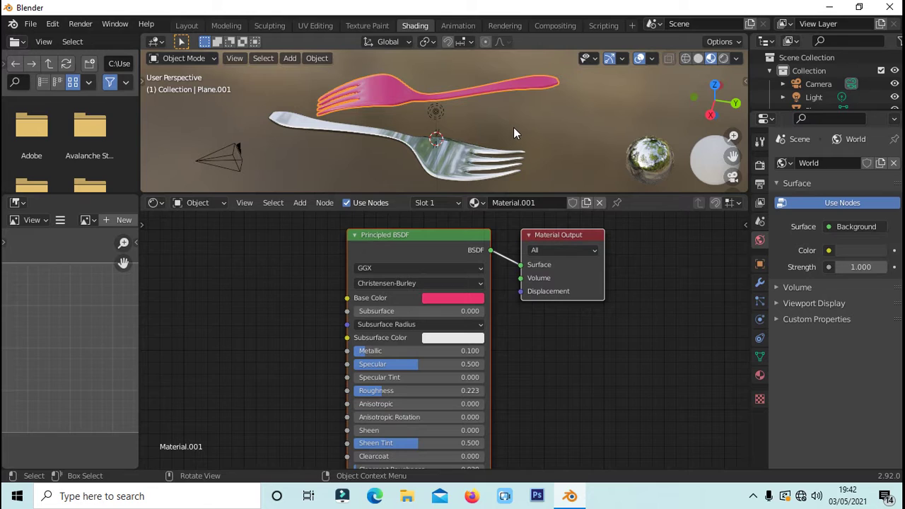
pyautogui.click(187, 25)
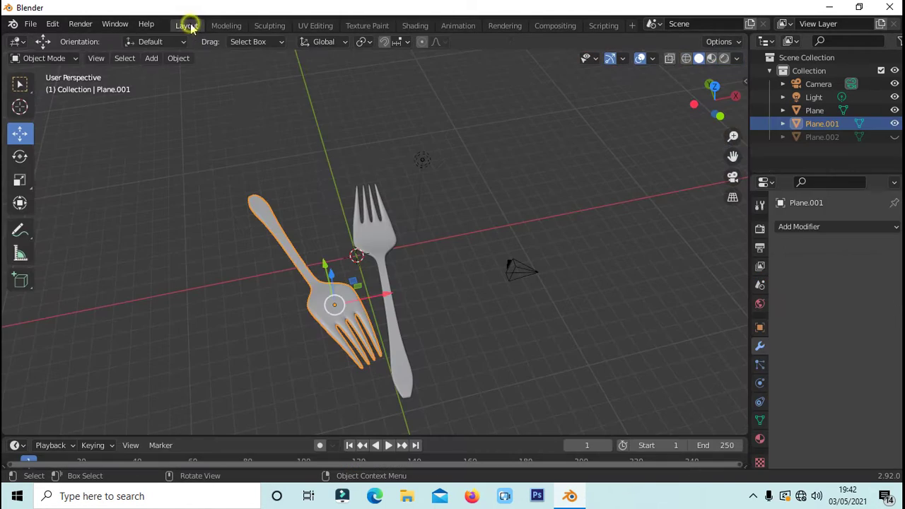
# Switch the viewport to Material Preview and unhide the Plane.002 backdrop
pyautogui.click(712, 58)
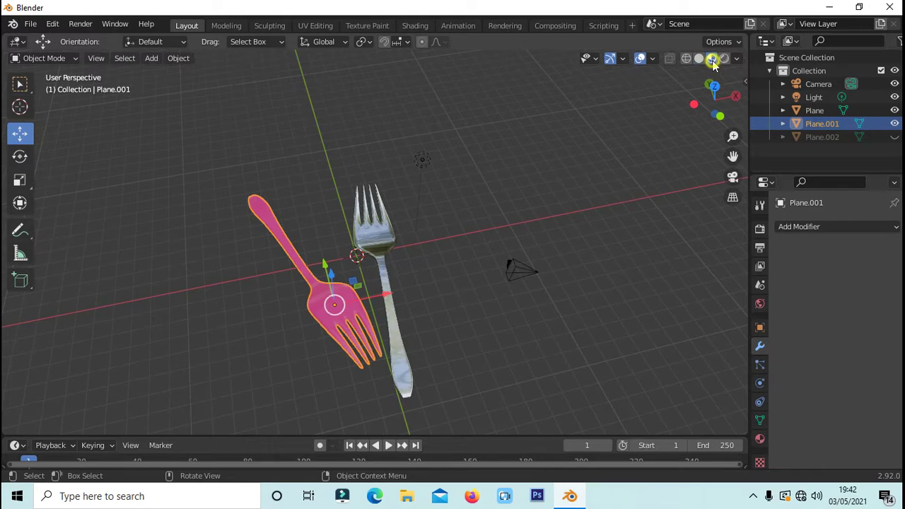
pyautogui.moveTo(529, 232)
pyautogui.mouseDown(button='middle')
pyautogui.moveTo(607, 225)
pyautogui.moveTo(568, 256)
pyautogui.mouseUp(button='middle')
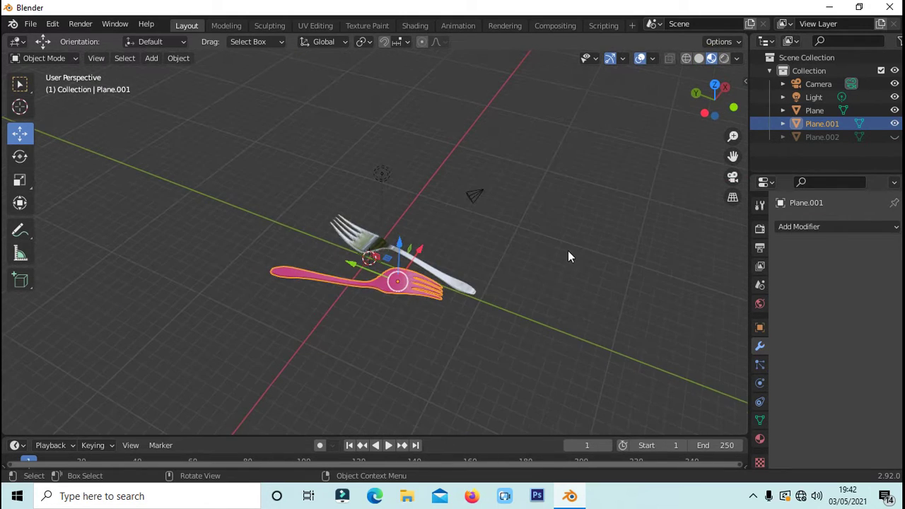
pyautogui.click(557, 261)
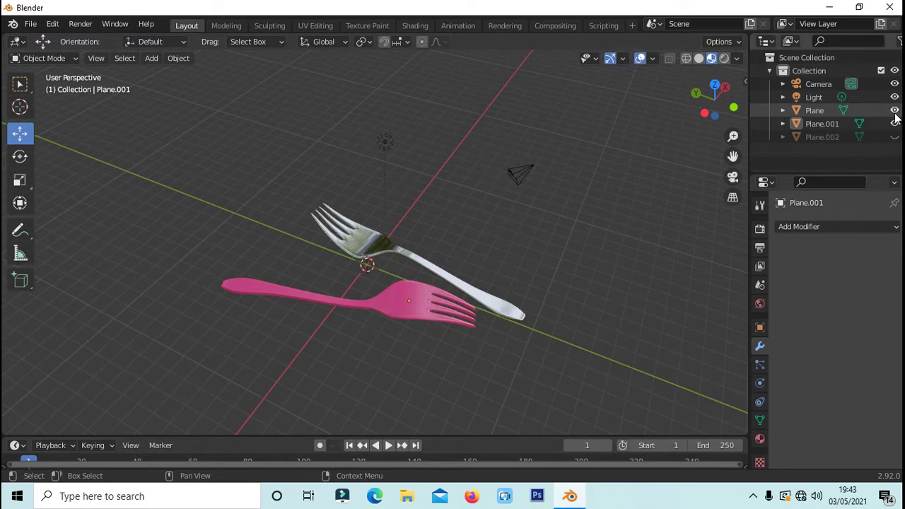
pyautogui.click(895, 137)
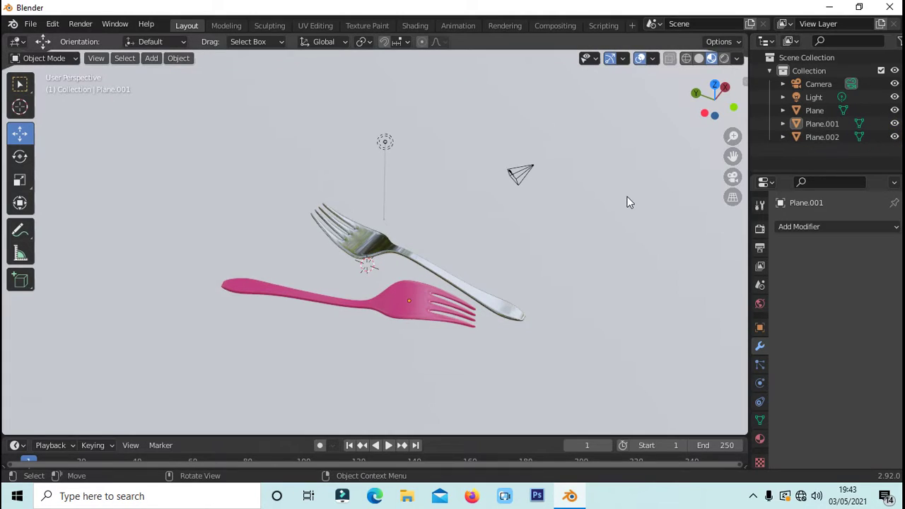
# Give the Plane.002 backdrop's Material.002 a blue base colour
pyautogui.scroll(-1, 549, 208)
pyautogui.scroll(2, 606, 210)
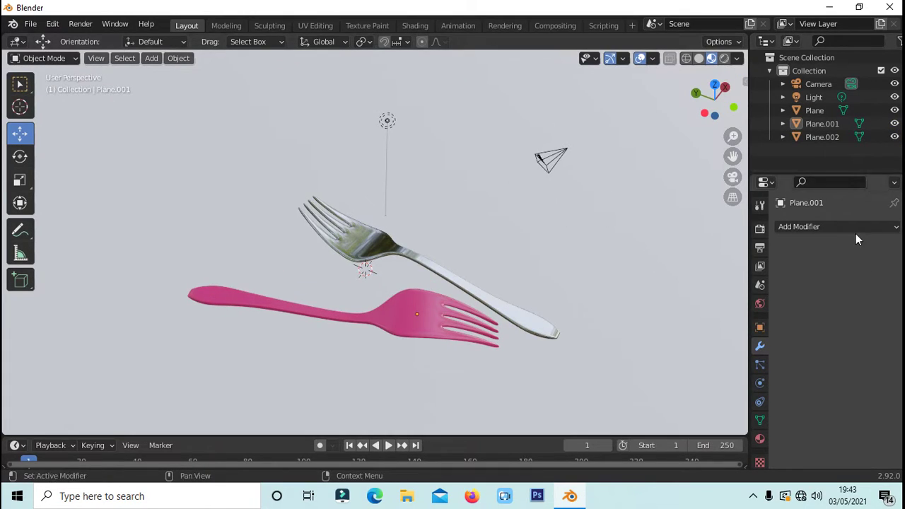
pyautogui.click(760, 439)
pyautogui.click(364, 255)
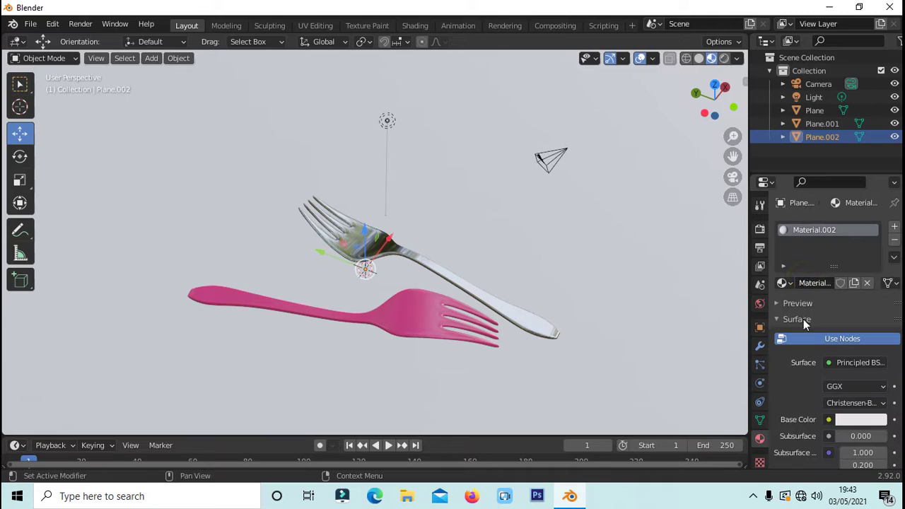
pyautogui.scroll(-1, 849, 418)
pyautogui.click(853, 395)
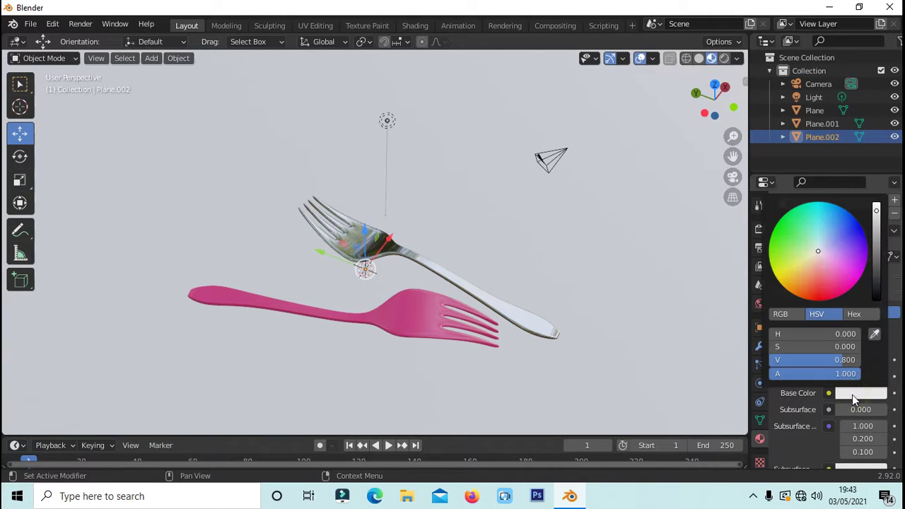
pyautogui.moveTo(822, 244); pyautogui.dragTo(837, 207)
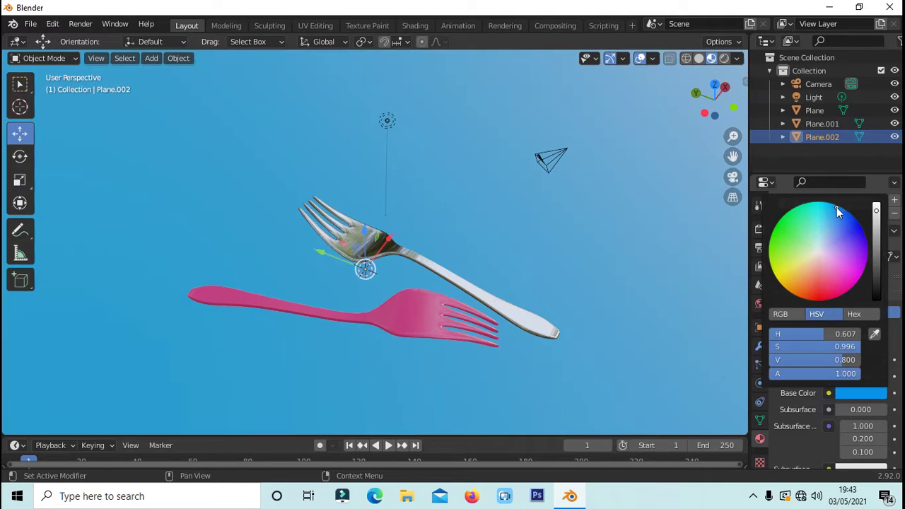
pyautogui.scroll(-1, 587, 246)
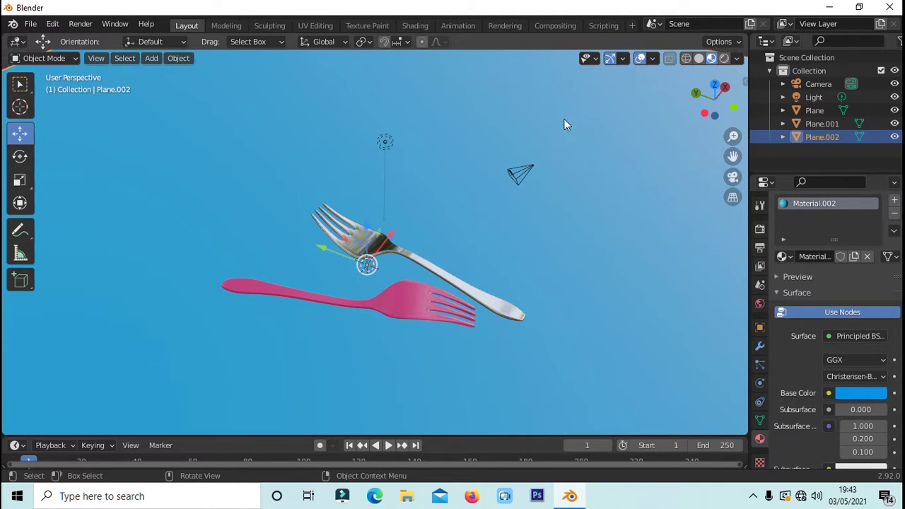
pyautogui.scroll(2, 498, 222)
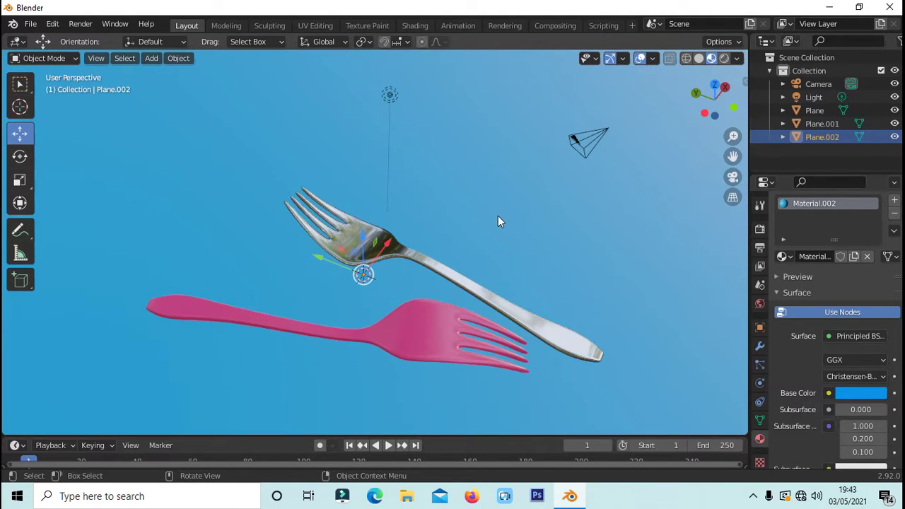
# Switch to Rendered shading and zoom and orbit to inspect the forks' shadows on the blue floor
pyautogui.click(723, 62)
pyautogui.scroll(-2, 570, 188)
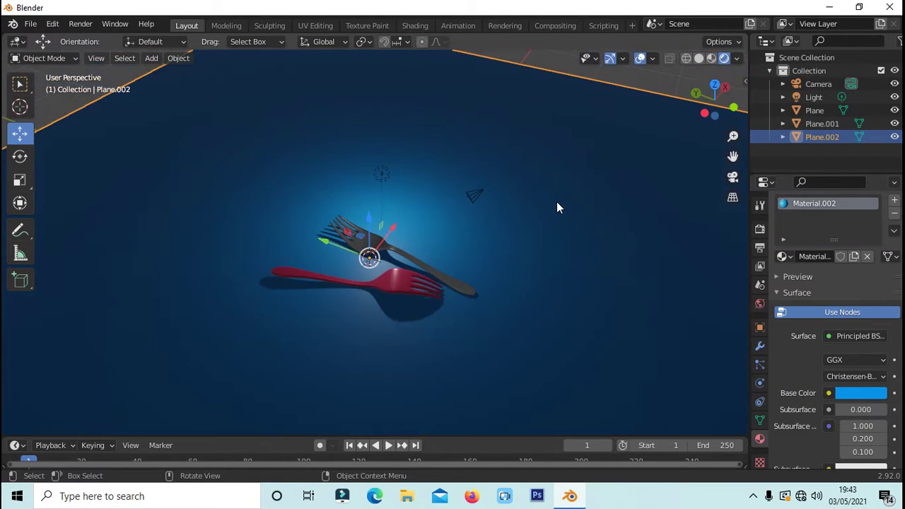
pyautogui.scroll(3, 556, 210)
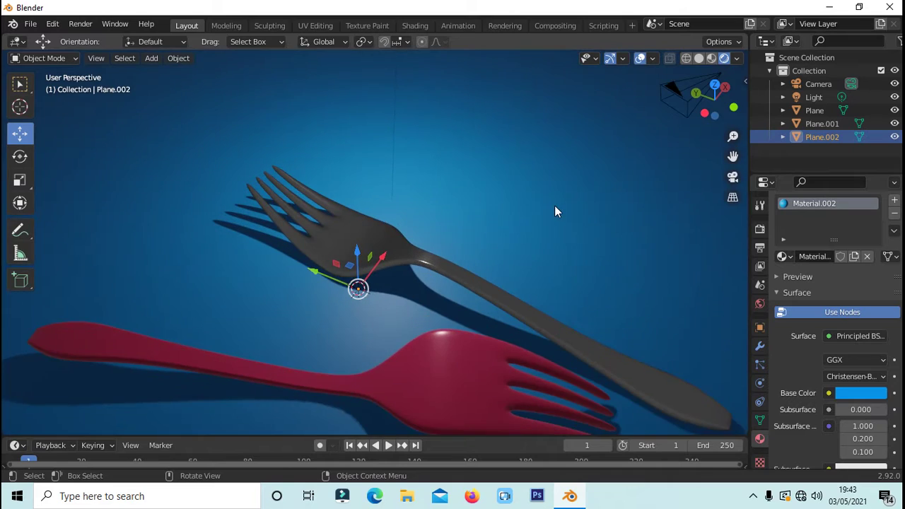
pyautogui.scroll(-3, 556, 210)
pyautogui.scroll(-2, 555, 211)
pyautogui.scroll(-1, 556, 210)
pyautogui.scroll(2, 555, 211)
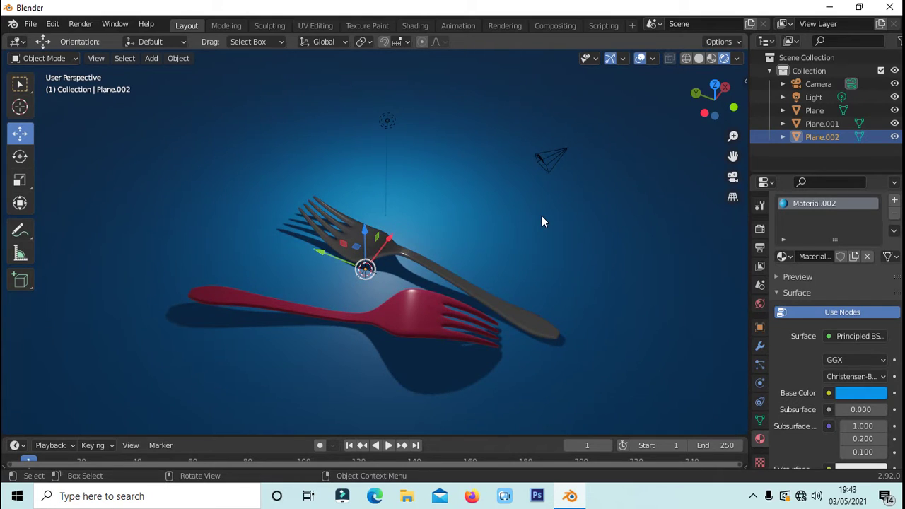
pyautogui.scroll(-2, 324, 228)
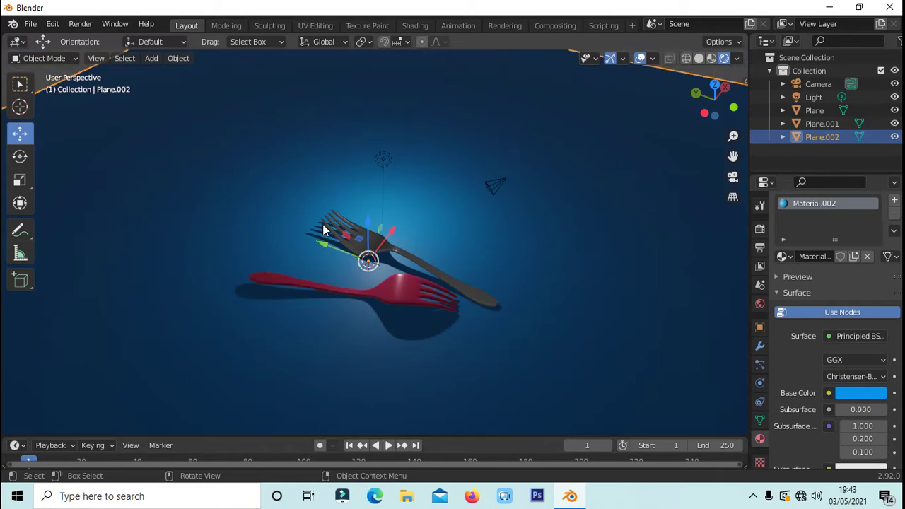
pyautogui.scroll(2, 323, 226)
pyautogui.scroll(-2, 324, 228)
pyautogui.moveTo(322, 233); pyautogui.dragTo(325, 234, button='middle')
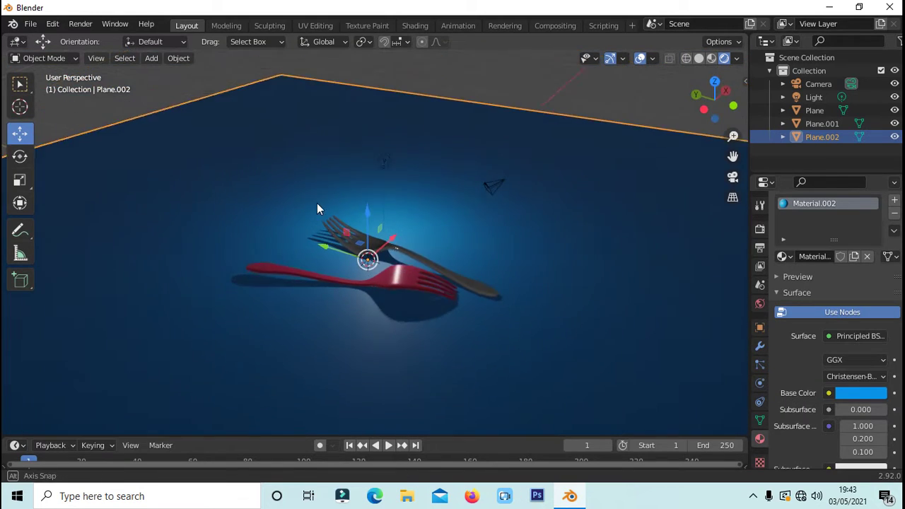
# Add an area light above the scene, enlarge it to cover the forks, and set 8000 W power
pyautogui.click(151, 58)
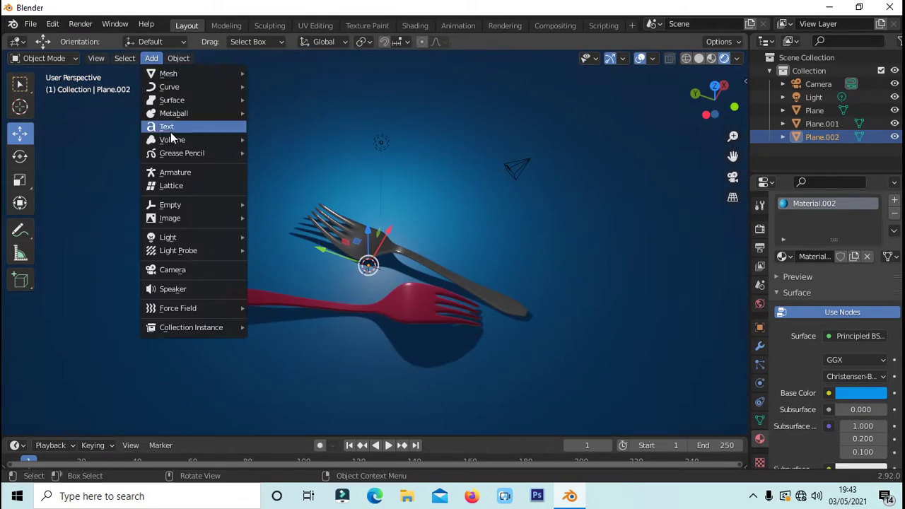
pyautogui.click(281, 279)
pyautogui.press('g')
pyautogui.press('z')
pyautogui.click(388, 124)
pyautogui.moveTo(406, 252); pyautogui.dragTo(537, 204, button='middle')
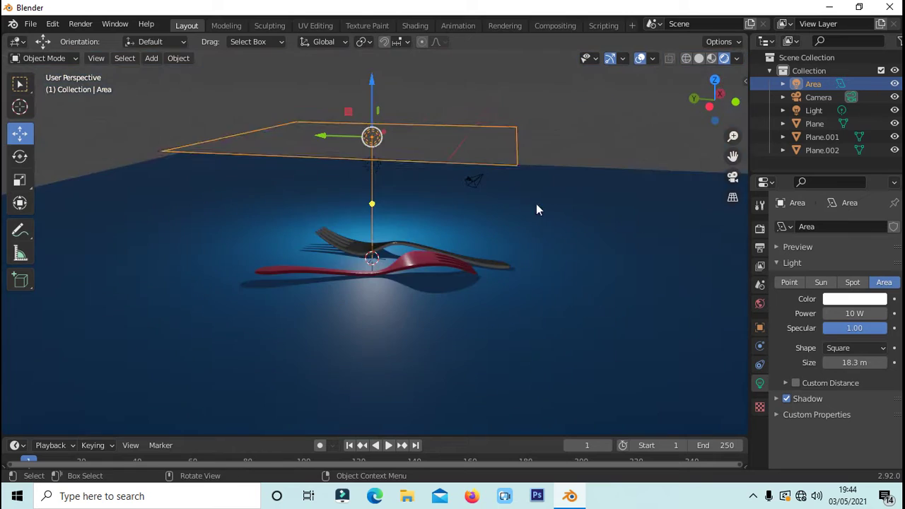
pyautogui.press('KP_7')
pyautogui.moveTo(511, 396); pyautogui.dragTo(508, 423)
pyautogui.moveTo(508, 423); pyautogui.dragTo(537, 368, button='middle')
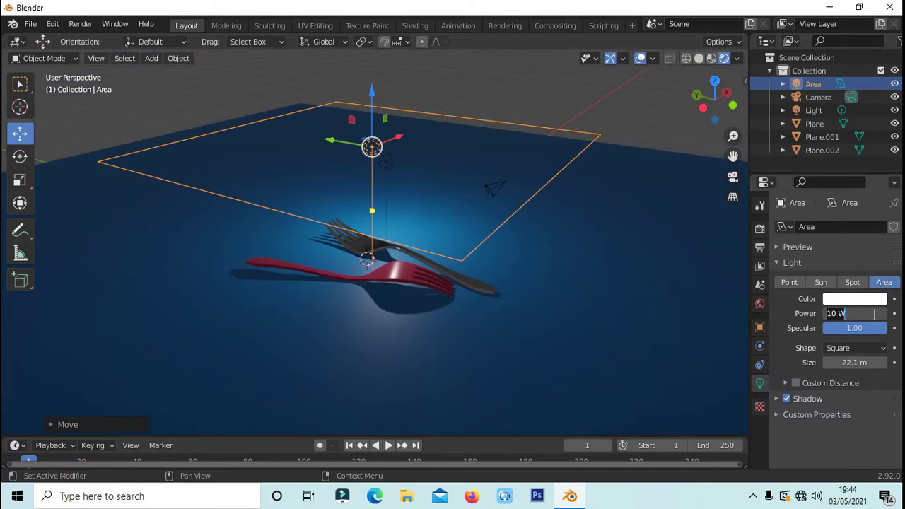
pyautogui.moveTo(849, 313); pyautogui.dragTo(885, 313)
pyautogui.press('g')
pyautogui.click(380, 374)
pyautogui.moveTo(379, 374); pyautogui.dragTo(484, 307, button='middle')
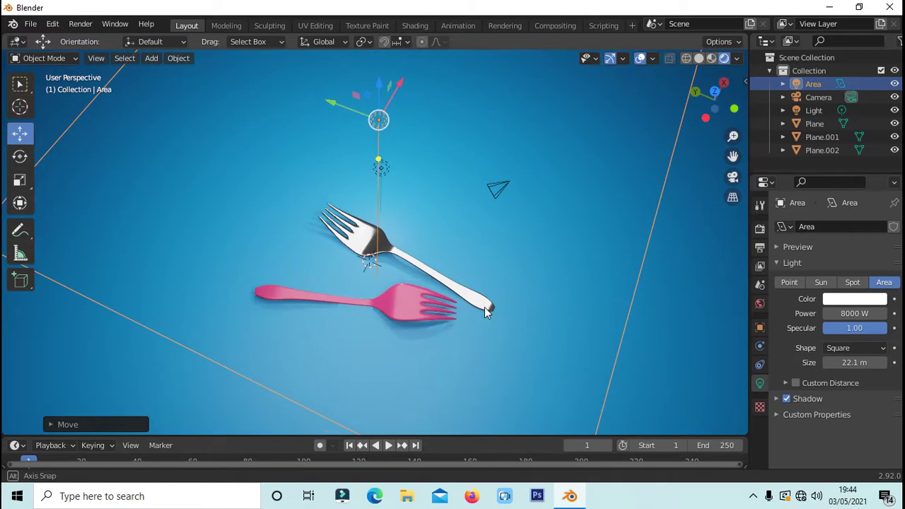
# Set the existing point light to 4000 W and position it above the forks
pyautogui.click(381, 168)
pyautogui.press('g')
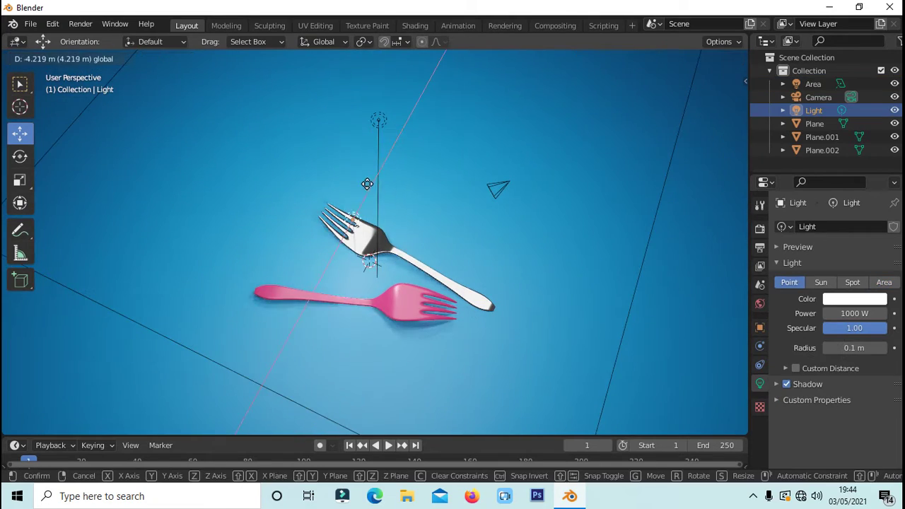
pyautogui.click(359, 337)
pyautogui.moveTo(360, 337); pyautogui.dragTo(396, 305, button='middle')
pyautogui.moveTo(849, 313); pyautogui.dragTo(870, 313)
pyautogui.press('g')
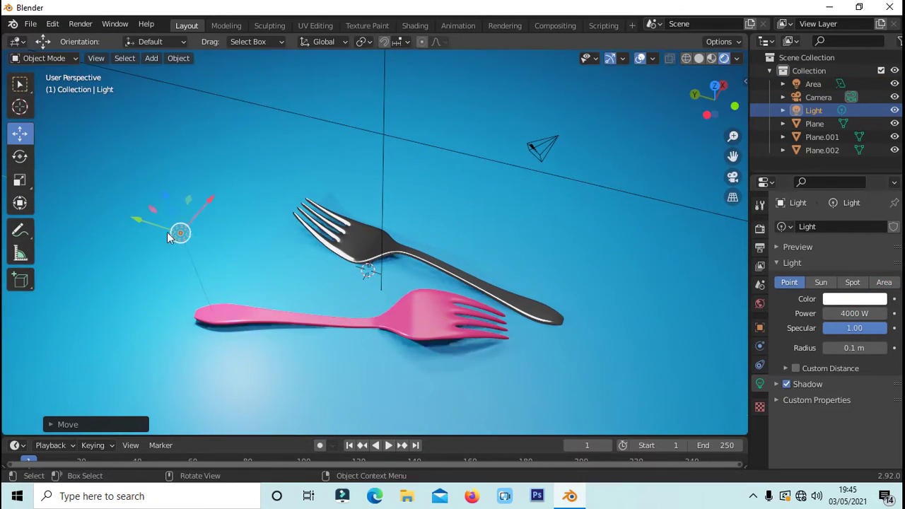
pyautogui.click(416, 140)
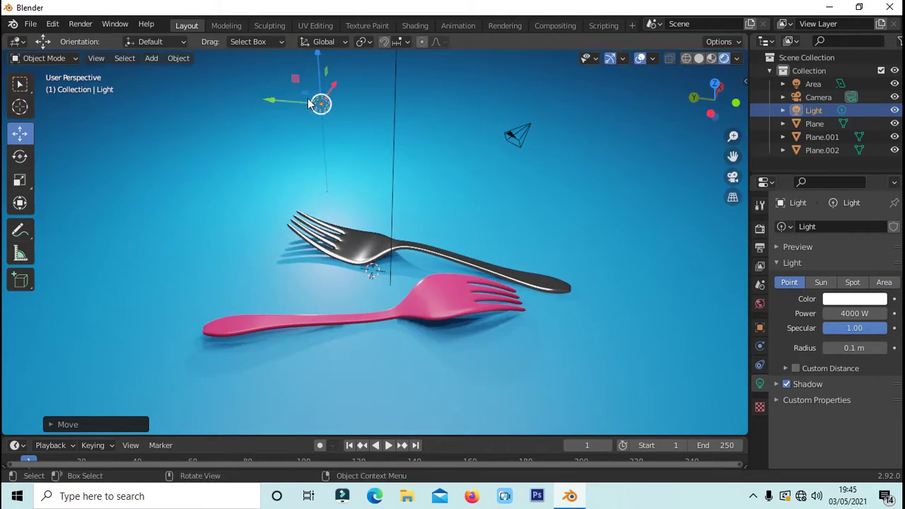
# Add a new point light beside the silver fork with 5000 W power
pyautogui.click(152, 58)
pyautogui.click(170, 248)
pyautogui.click(276, 248)
pyautogui.press('g')
pyautogui.click(339, 234)
pyautogui.doubleClick(855, 314)
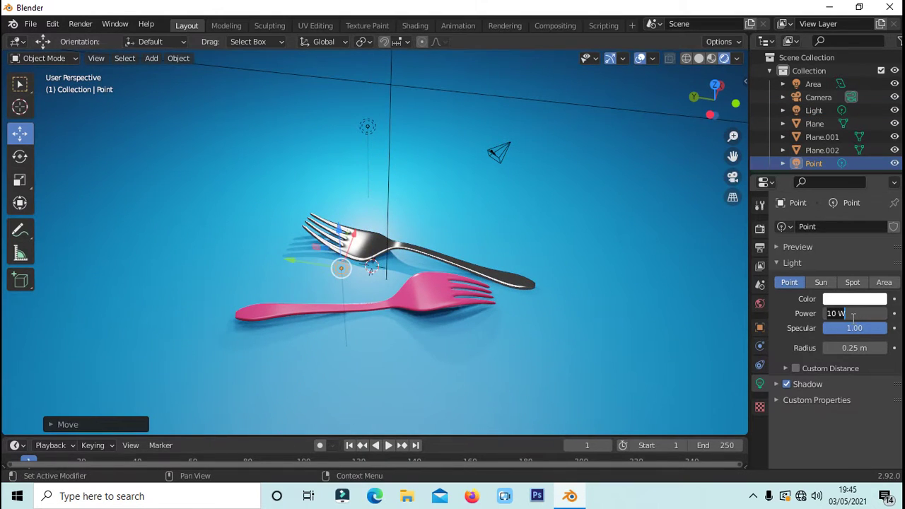
pyautogui.write('1000')
pyautogui.press('Return')
pyautogui.doubleClick(853, 313)
pyautogui.write('5000')
pyautogui.press('Return')
# Reposition the new point light near the silver fork's handle
pyautogui.press('g')
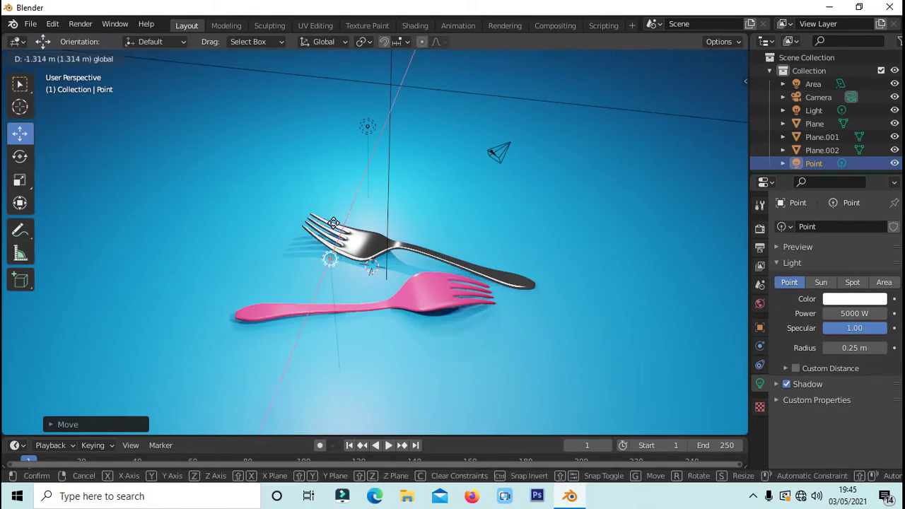
pyautogui.click(555, 297)
pyautogui.moveTo(555, 298); pyautogui.dragTo(430, 259, button='middle')
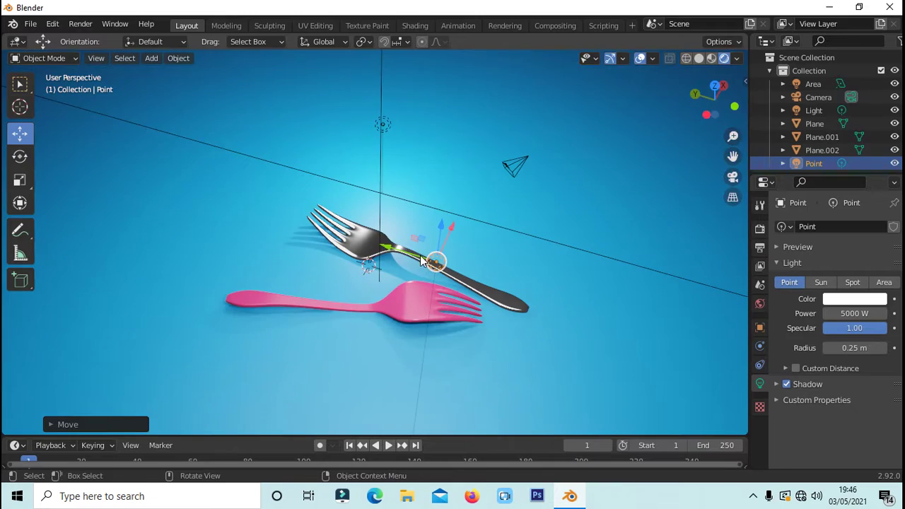
pyautogui.press('g')
pyautogui.click(207, 255)
pyautogui.moveTo(306, 157)
pyautogui.mouseDown(button='middle')
pyautogui.moveTo(388, 267)
pyautogui.moveTo(476, 274)
pyautogui.moveTo(533, 314)
pyautogui.mouseUp(button='middle')
# Split the 3D viewport vertically and show the camera view in the right half
pyautogui.rightClick(749, 173)
pyautogui.click(732, 172)
pyautogui.click(349, 212)
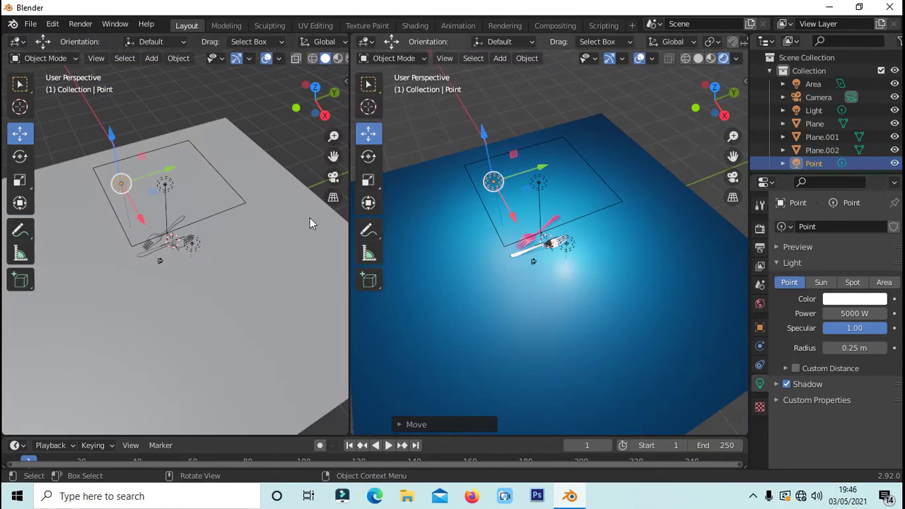
pyautogui.press('KP_0')
pyautogui.moveTo(311, 219); pyautogui.dragTo(279, 264, button='middle')
# Move the camera and rotate it about the global Y axis to recentre the forks in frame
pyautogui.click(222, 237)
pyautogui.moveTo(221, 237); pyautogui.dragTo(278, 256, button='middle')
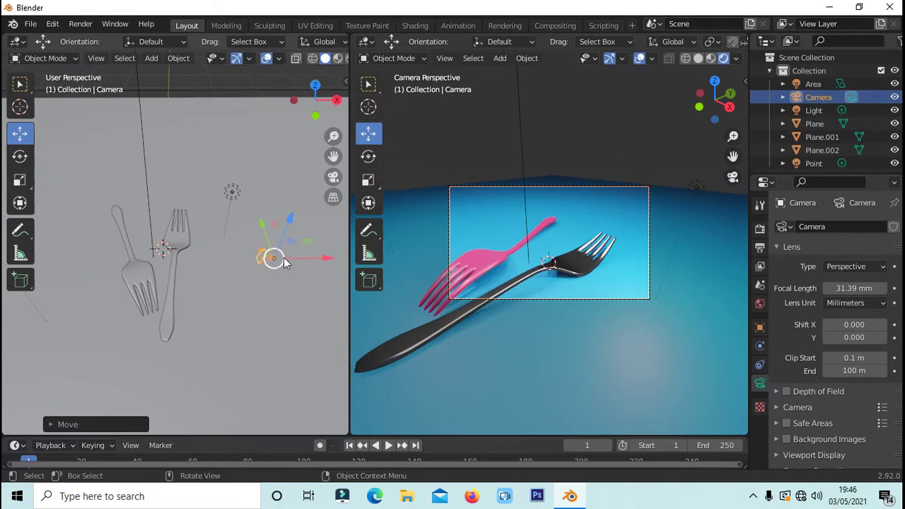
pyautogui.press('g')
pyautogui.click(271, 207)
pyautogui.press('r')
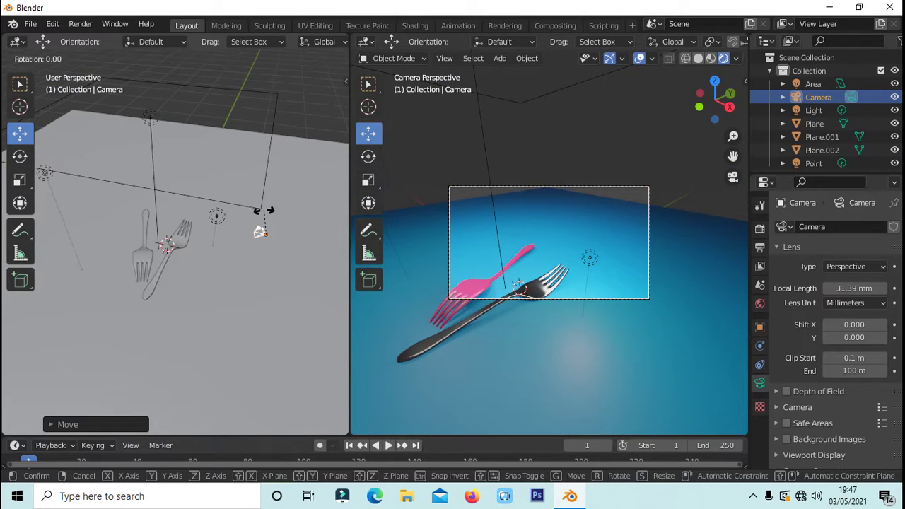
pyautogui.press('y')
pyautogui.click(259, 229)
pyautogui.press('r')
pyautogui.press('y')
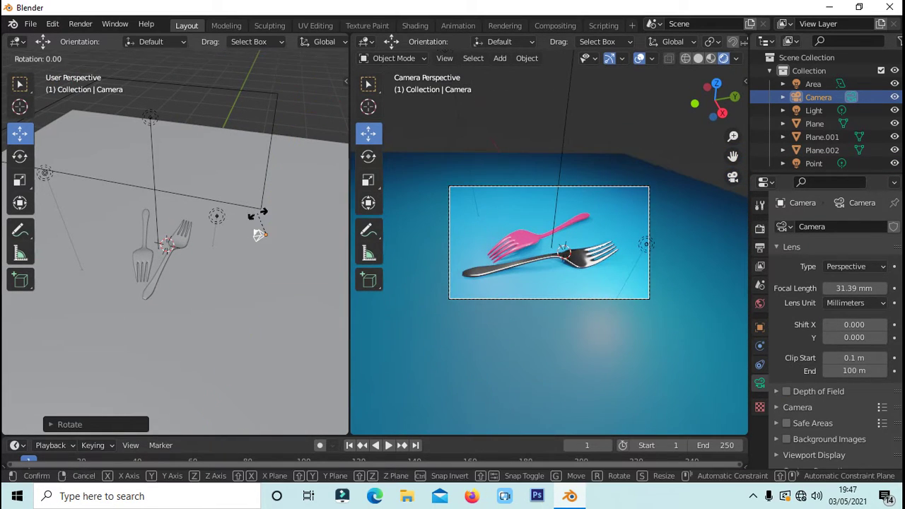
pyautogui.click(259, 229)
pyautogui.moveTo(262, 232)
pyautogui.mouseDown()
pyautogui.moveTo(250, 239)
pyautogui.moveTo(313, 224)
pyautogui.mouseUp()
# Reposition the Point light higher and to the upper left of the forks
pyautogui.moveTo(313, 224); pyautogui.dragTo(246, 232, button='middle')
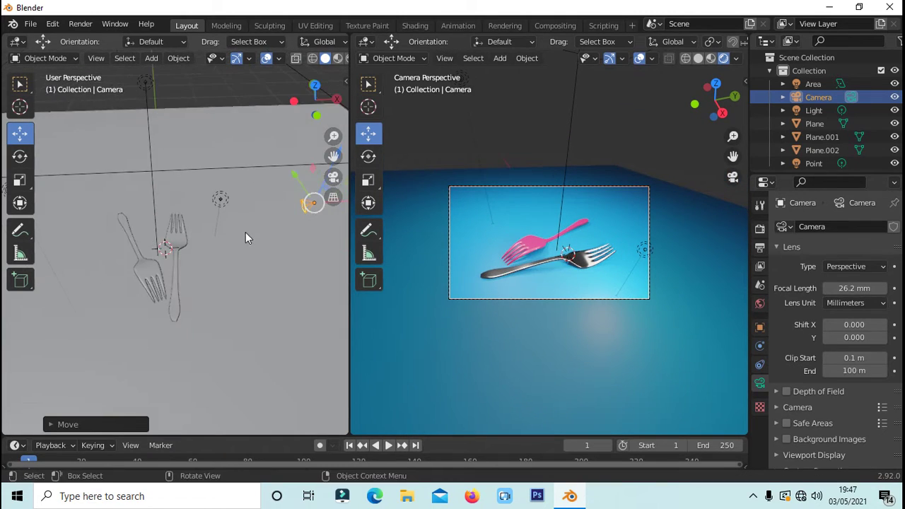
pyautogui.click(283, 160)
pyautogui.moveTo(283, 161); pyautogui.dragTo(204, 264, button='middle')
pyautogui.scroll(-3, 103, 220)
pyautogui.click(99, 214)
pyautogui.moveTo(103, 220)
pyautogui.mouseDown(button='middle')
pyautogui.moveTo(213, 233)
pyautogui.moveTo(181, 174)
pyautogui.mouseUp(button='middle')
pyautogui.press('g')
pyautogui.click(236, 207)
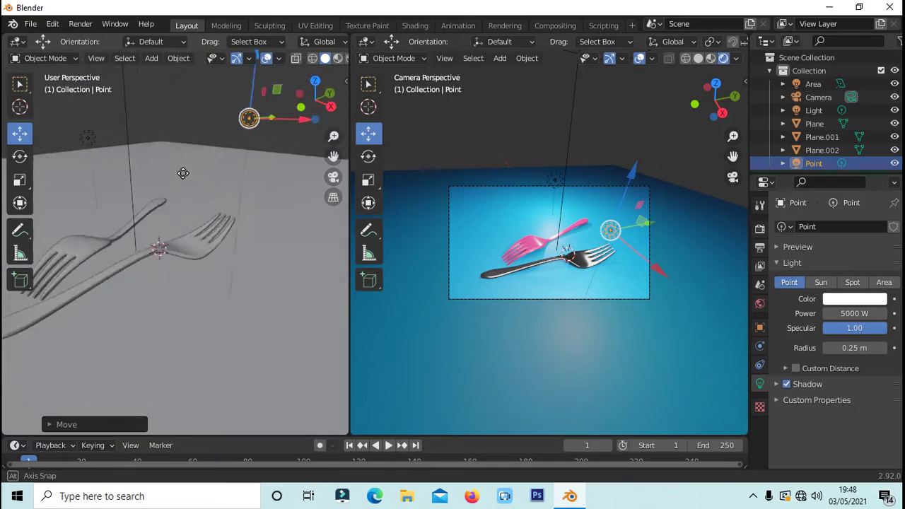
pyautogui.press('g')
pyautogui.click(256, 145)
pyautogui.press('g')
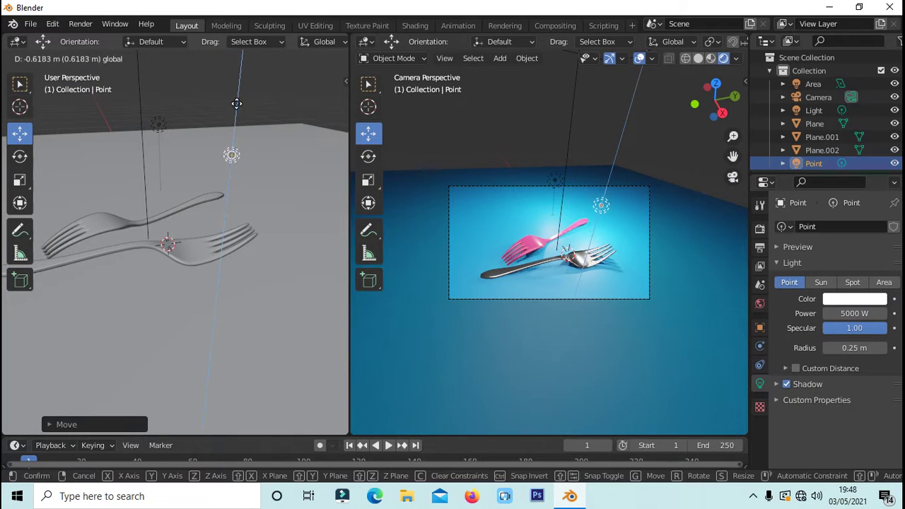
pyautogui.click(242, 104)
pyautogui.scroll(3, 527, 244)
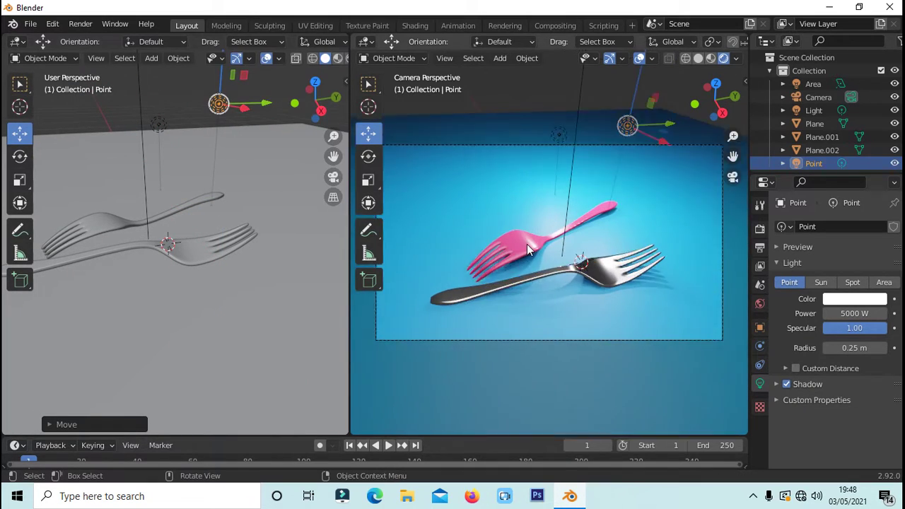
pyautogui.moveTo(234, 269); pyautogui.dragTo(188, 283, button='middle')
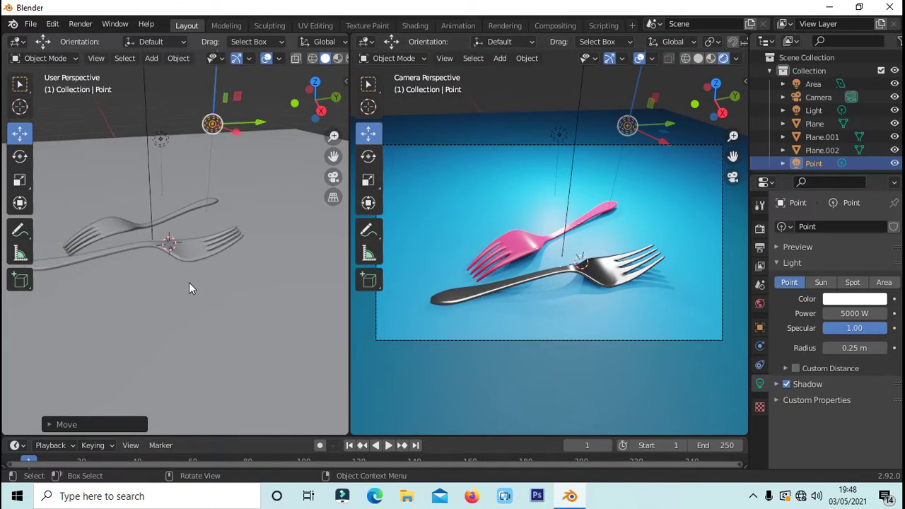
pyautogui.hotkey('shift', 'a')
# Add a new 4000 W point light and raise it along Z above the forks
pyautogui.click(276, 251)
pyautogui.moveTo(165, 205); pyautogui.dragTo(165, 143)
pyautogui.click(875, 313)
pyautogui.write('4000')
pyautogui.press('Return')
pyautogui.press('g')
pyautogui.press('x')
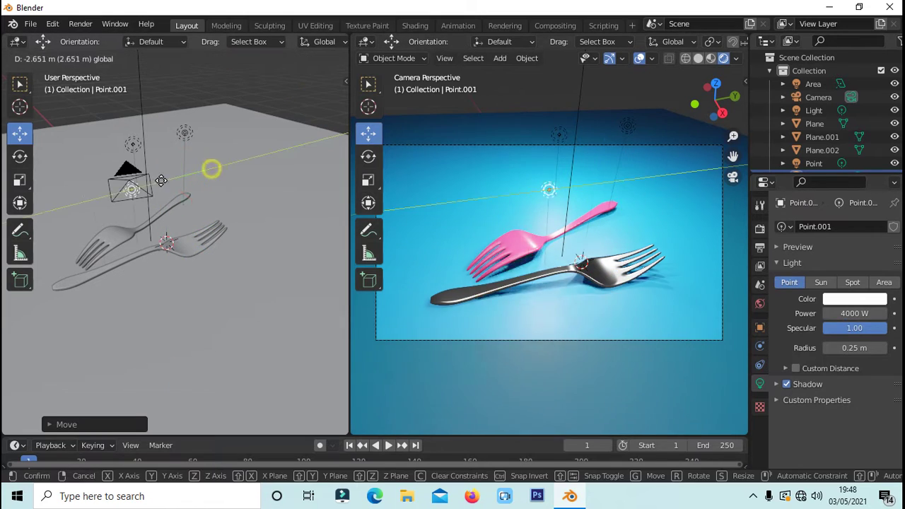
pyautogui.click(142, 249)
pyautogui.press('g')
pyautogui.press('z')
pyautogui.click(81, 228)
pyautogui.scroll(3, 446, 287)
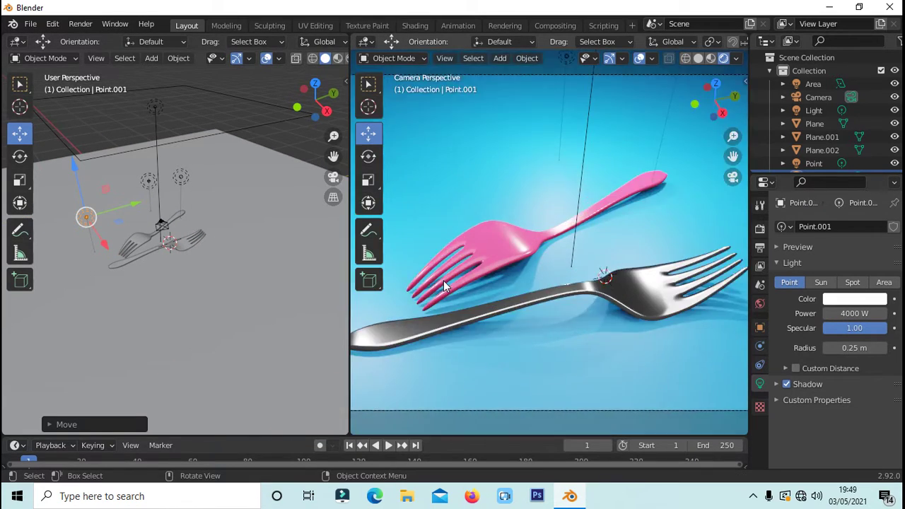
pyautogui.scroll(-3, 446, 286)
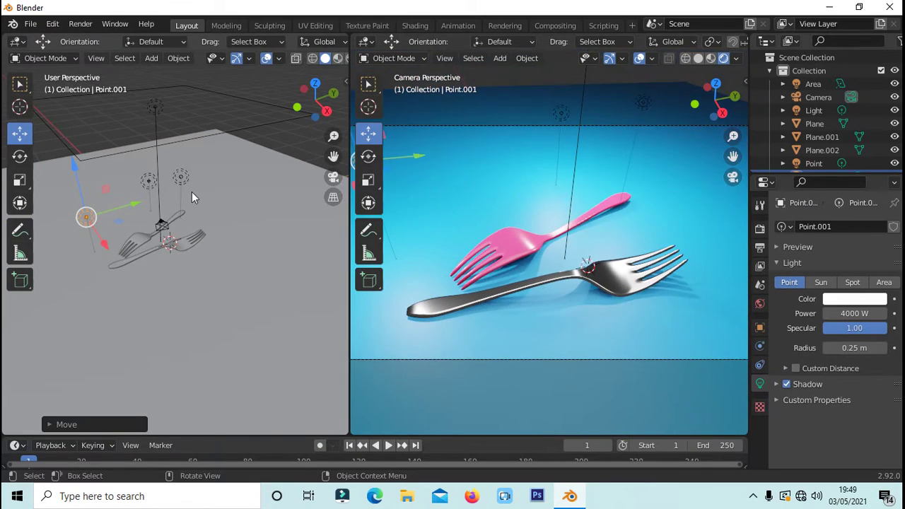
# Join the split views back into a single full-size camera view
pyautogui.rightClick(349, 286)
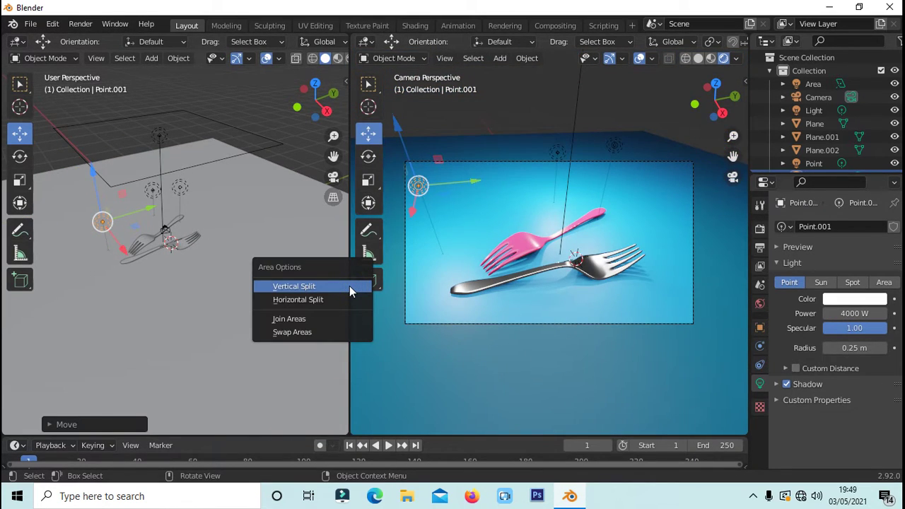
pyautogui.click(323, 319)
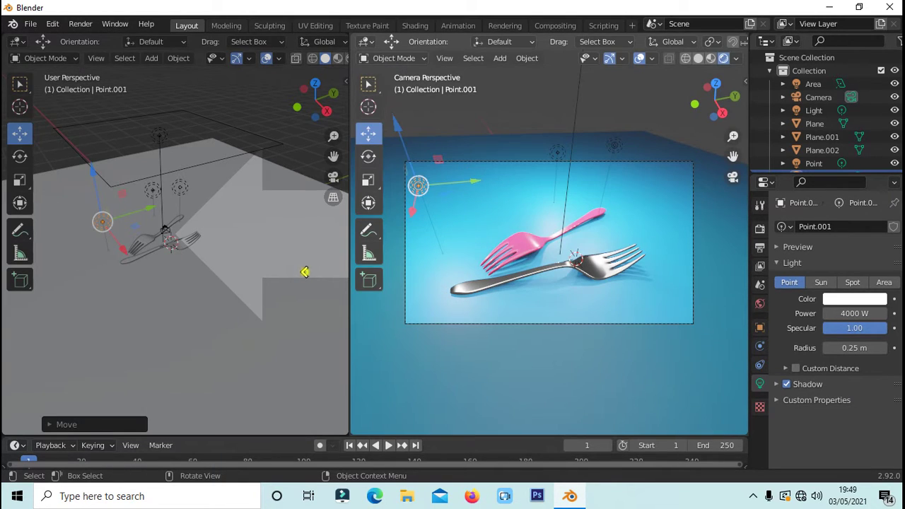
pyautogui.click(305, 272)
pyautogui.scroll(-3, 288, 256)
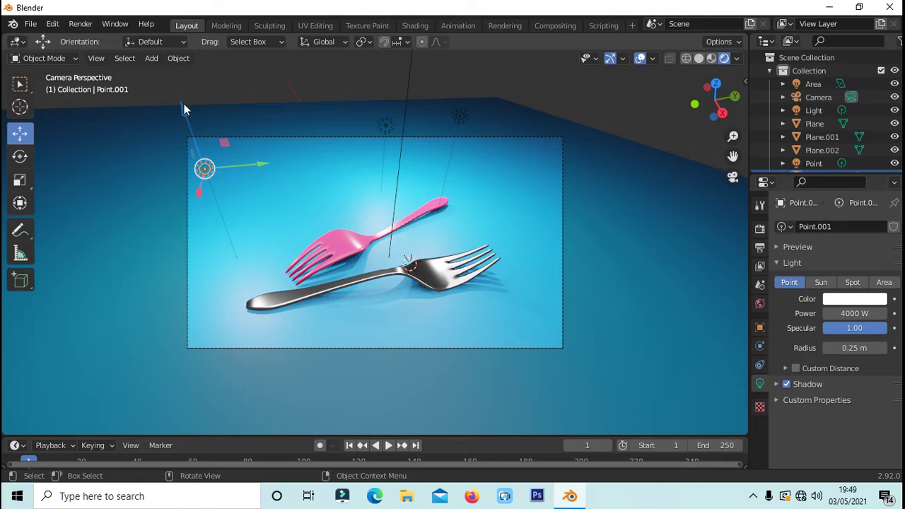
# Render the image from the Render menu and zoom around the result showing both forks
pyautogui.click(77, 22)
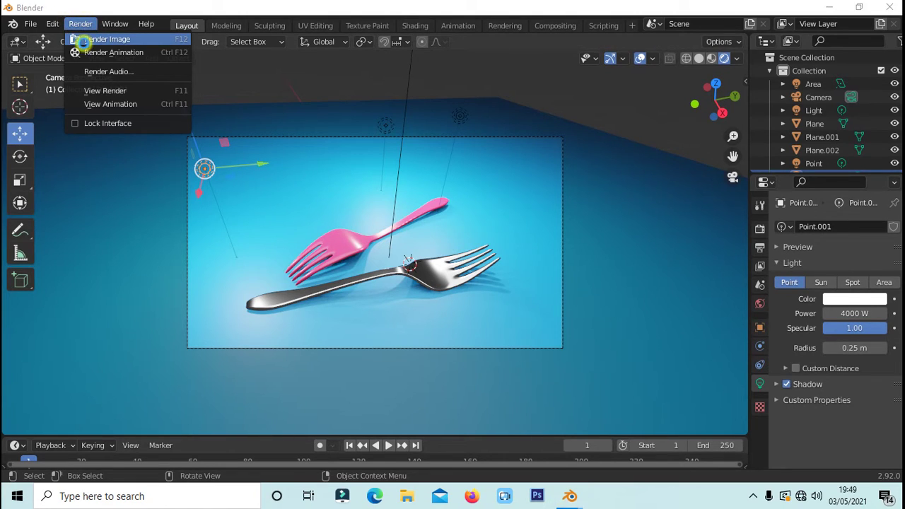
pyautogui.click(83, 41)
pyautogui.scroll(-1, 262, 205)
pyautogui.scroll(-2, 264, 205)
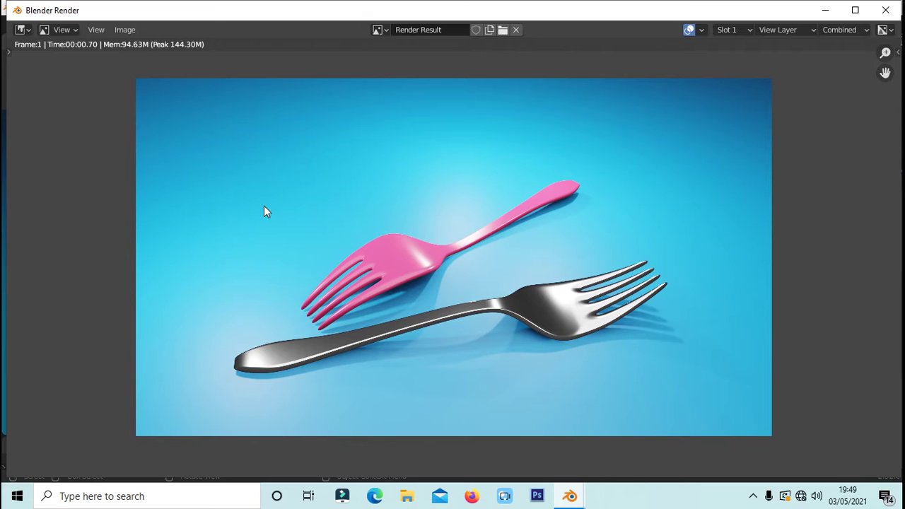
pyautogui.scroll(-1, 267, 205)
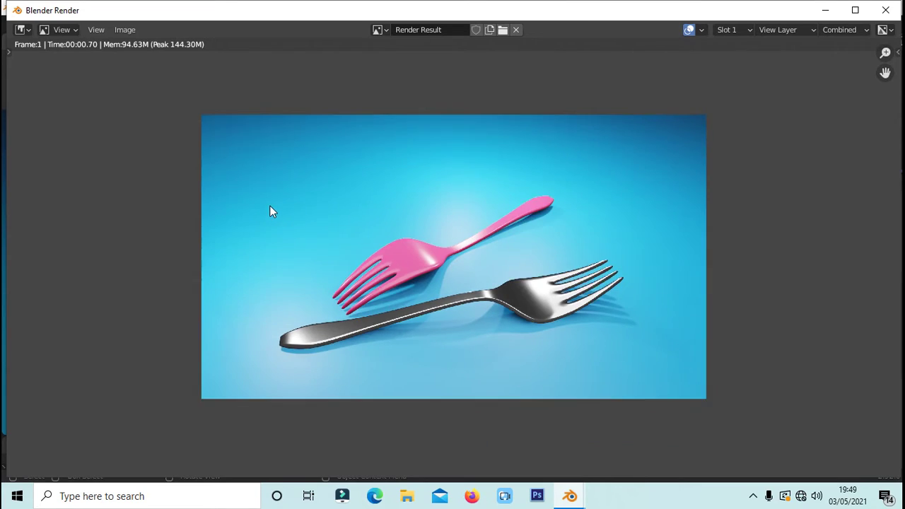
pyautogui.scroll(-1, 302, 227)
pyautogui.scroll(2, 310, 230)
pyautogui.scroll(1, 312, 231)
pyautogui.scroll(-1, 311, 230)
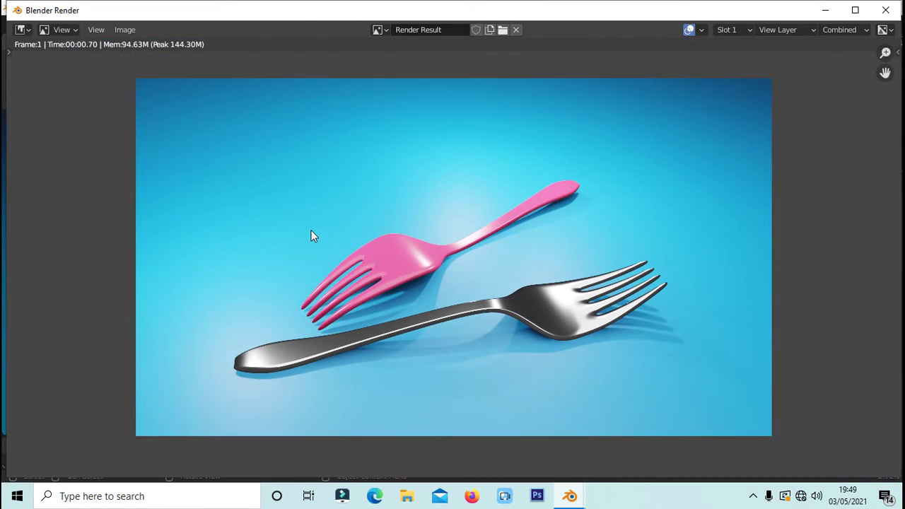
pyautogui.scroll(-1, 312, 230)
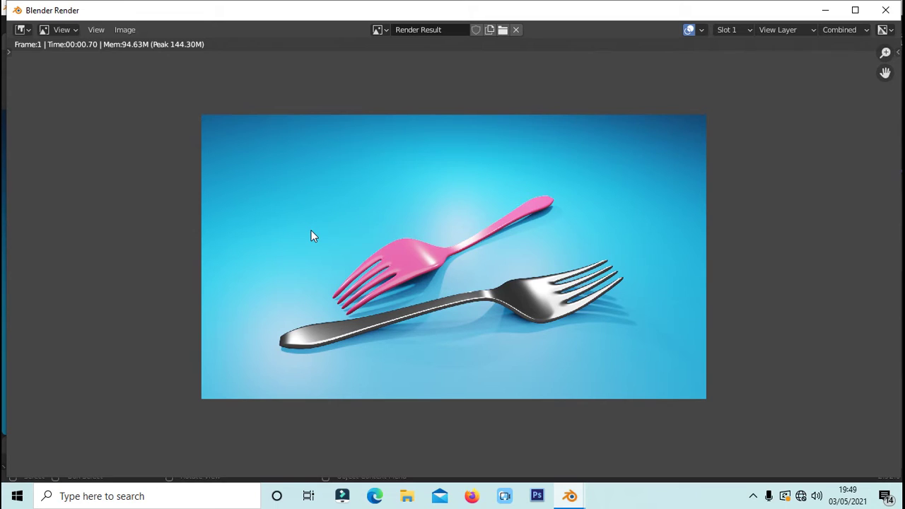
pyautogui.scroll(2, 336, 244)
pyautogui.scroll(-1, 388, 260)
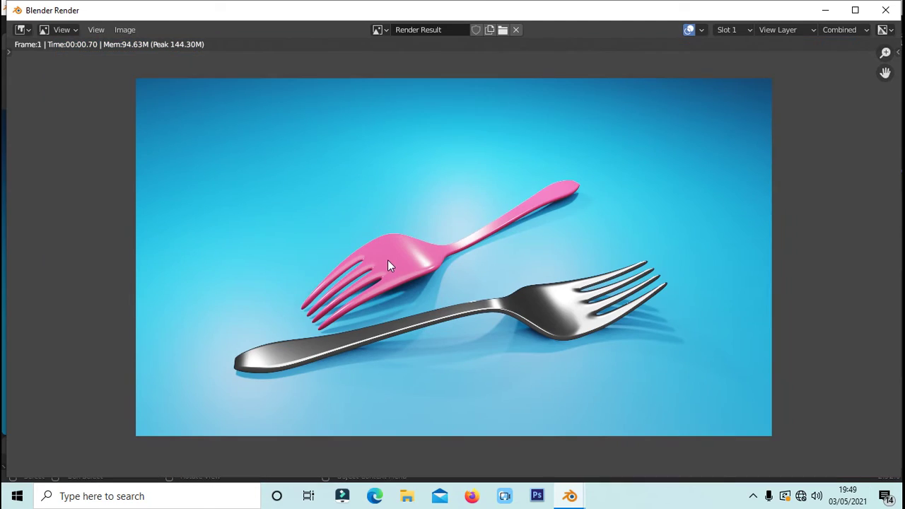
pyautogui.scroll(-2, 382, 259)
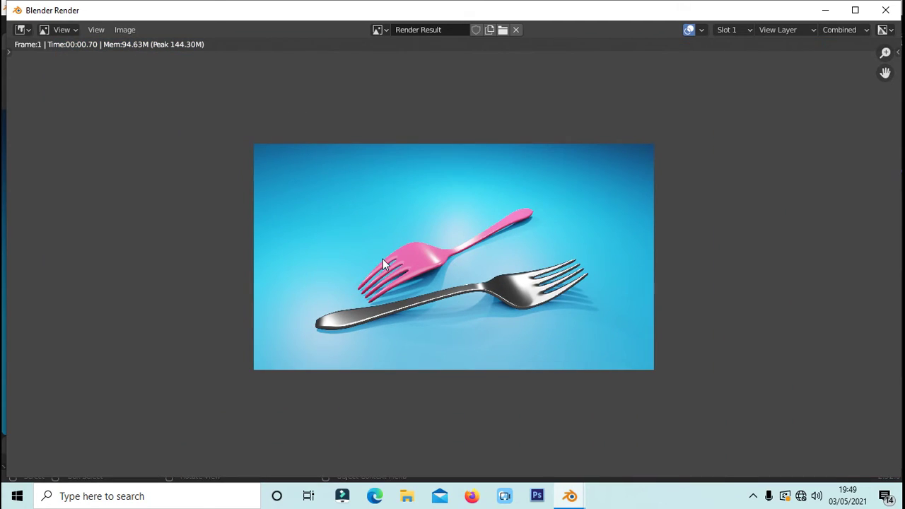